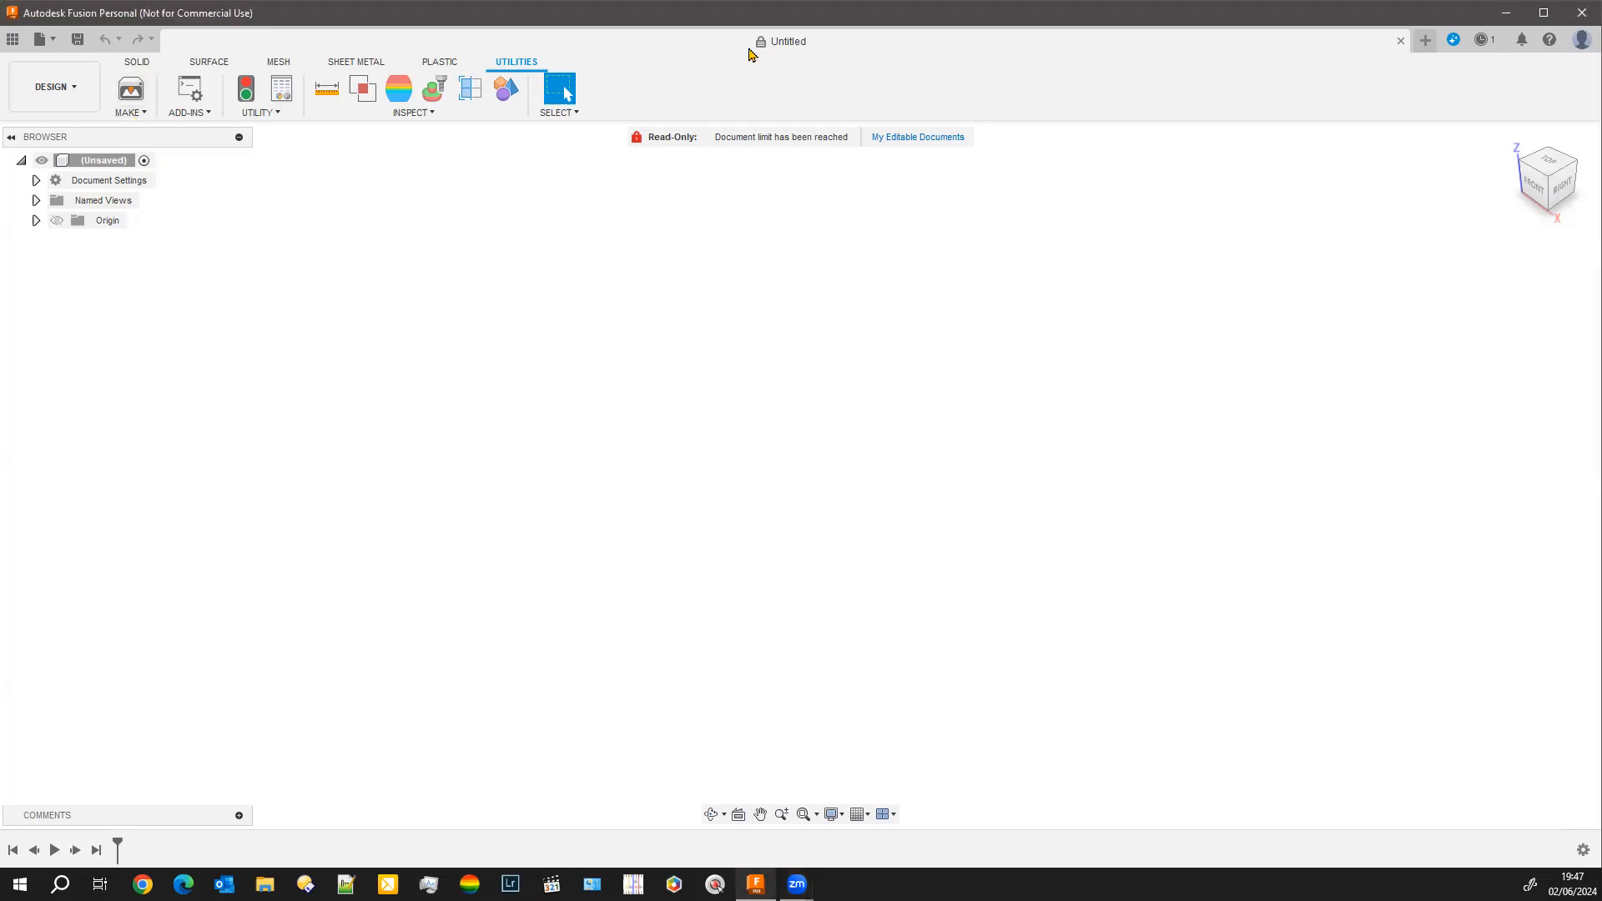
Create a new sketch on the front (XZ) origin plane.
left_click(140, 65)
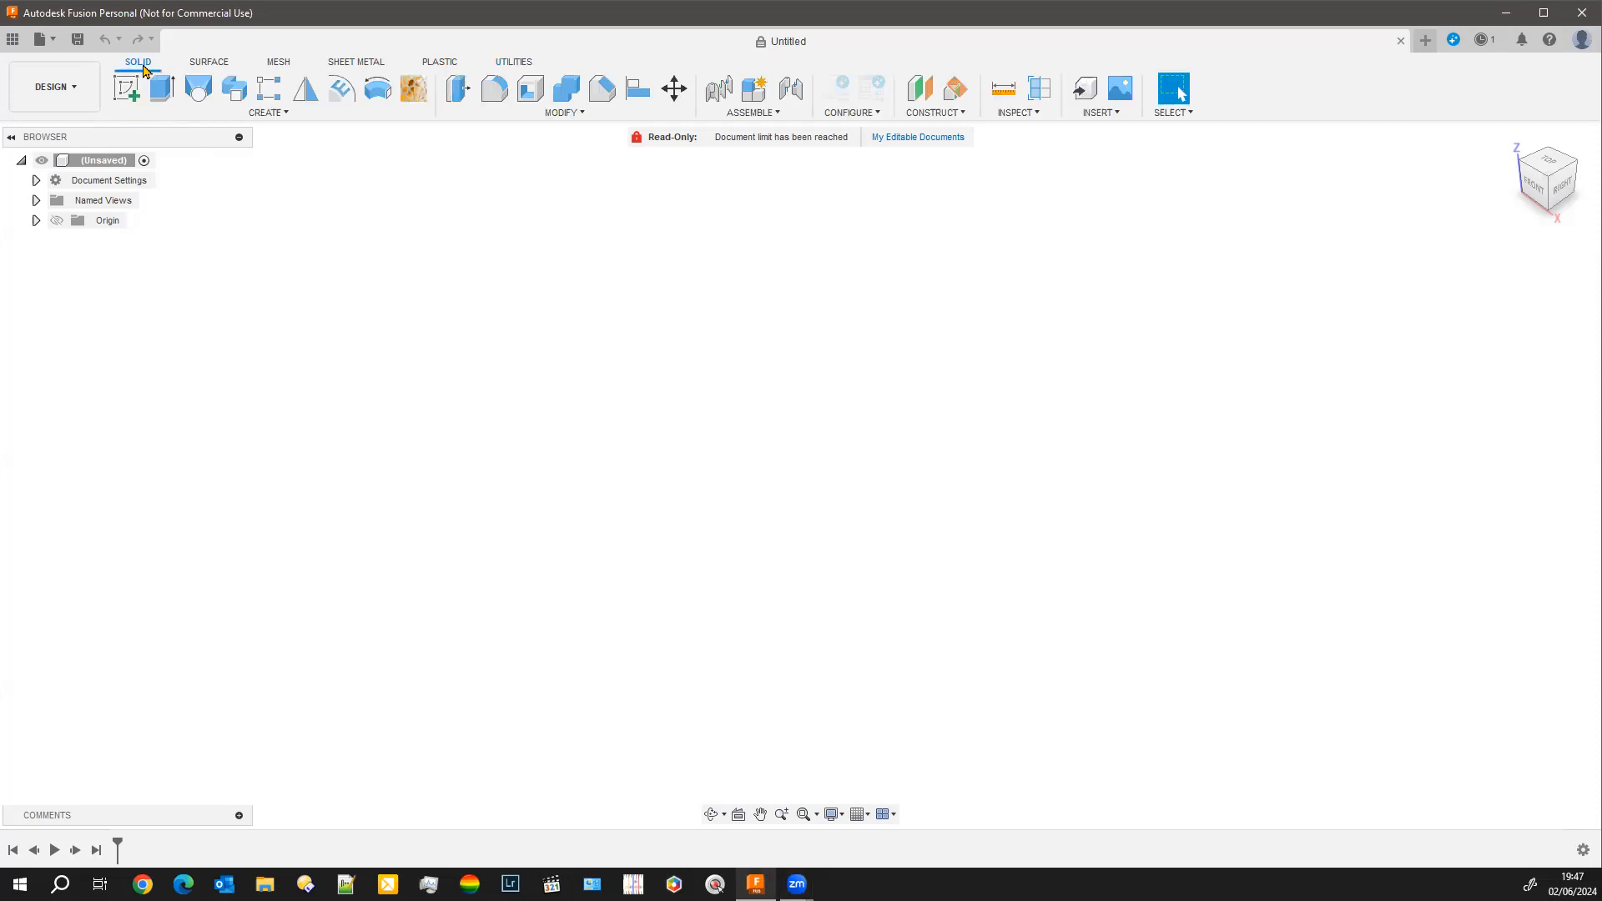
left_click(272, 118)
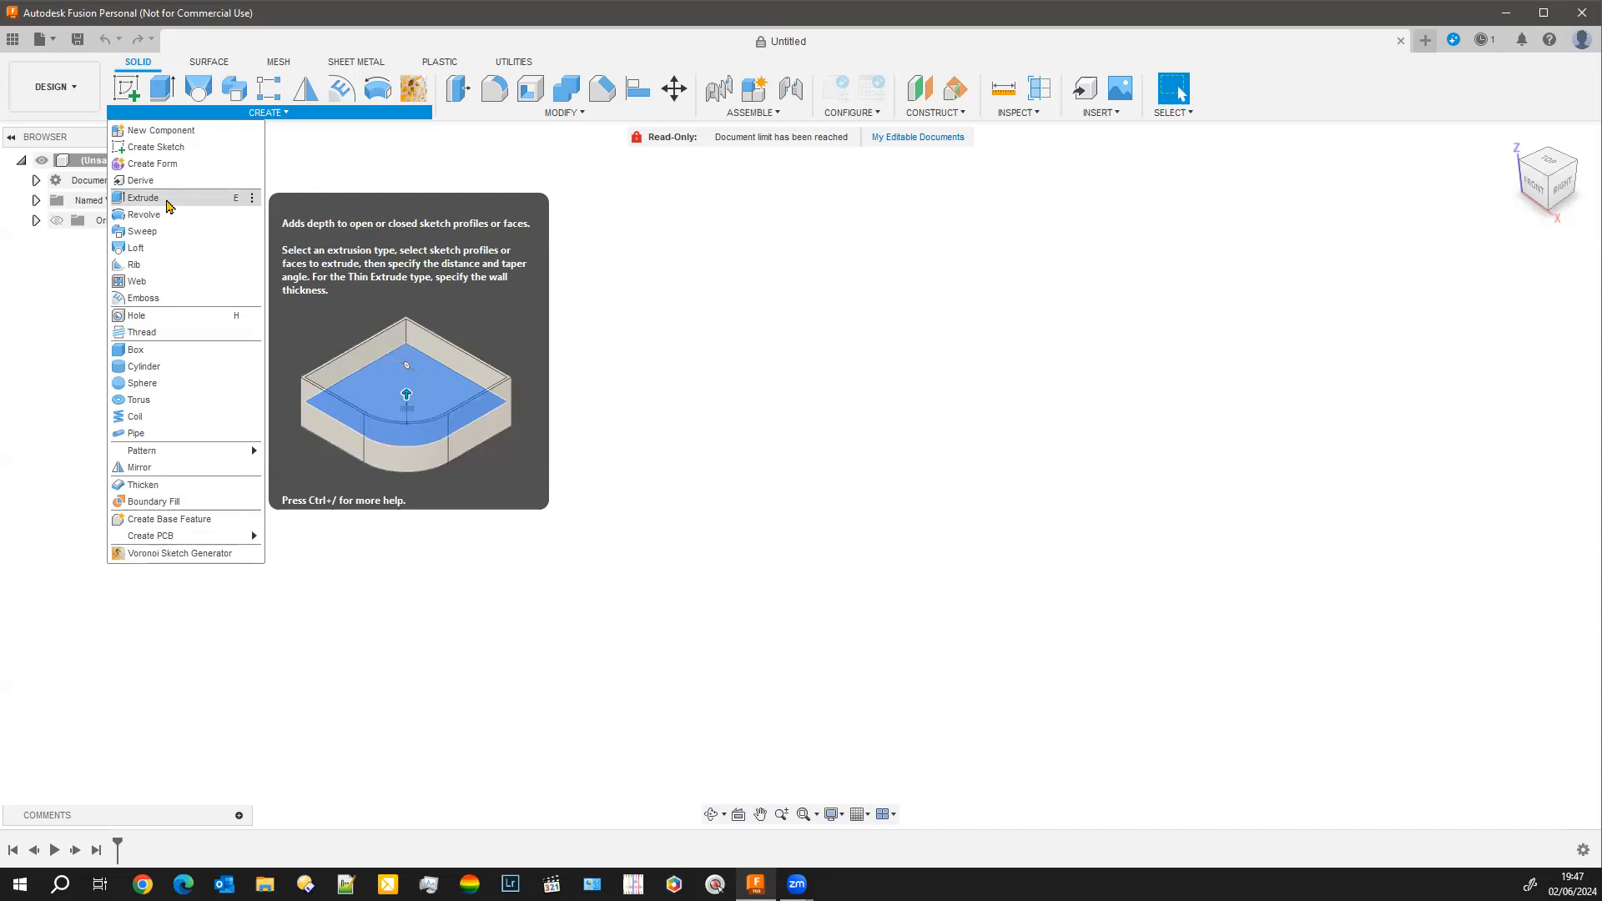
left_click(318, 159)
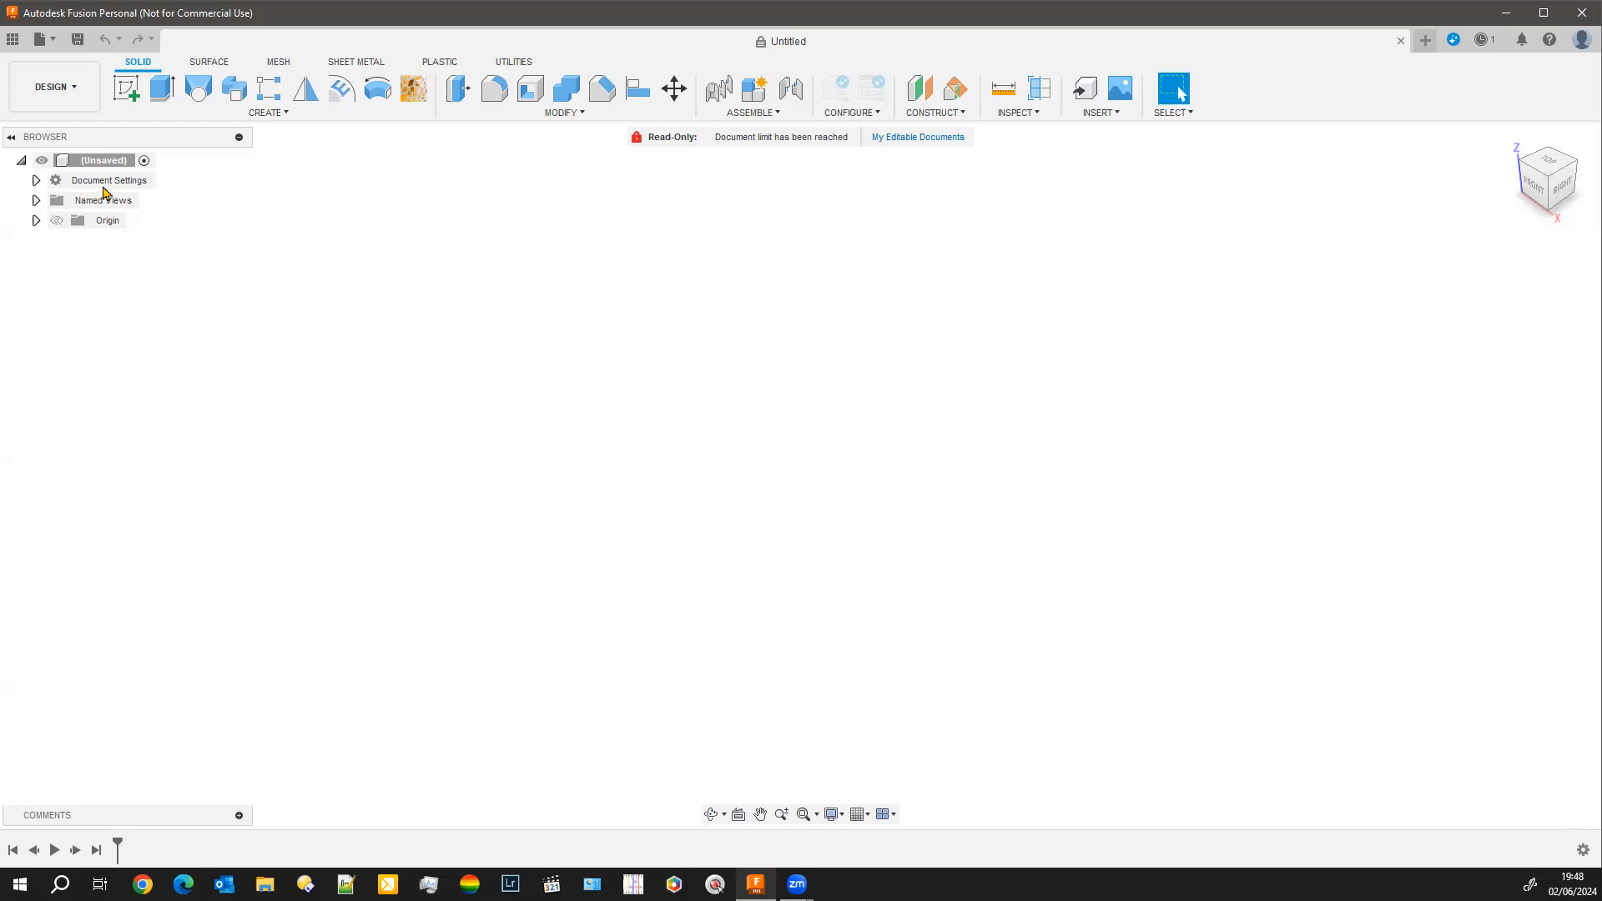
left_click(126, 88)
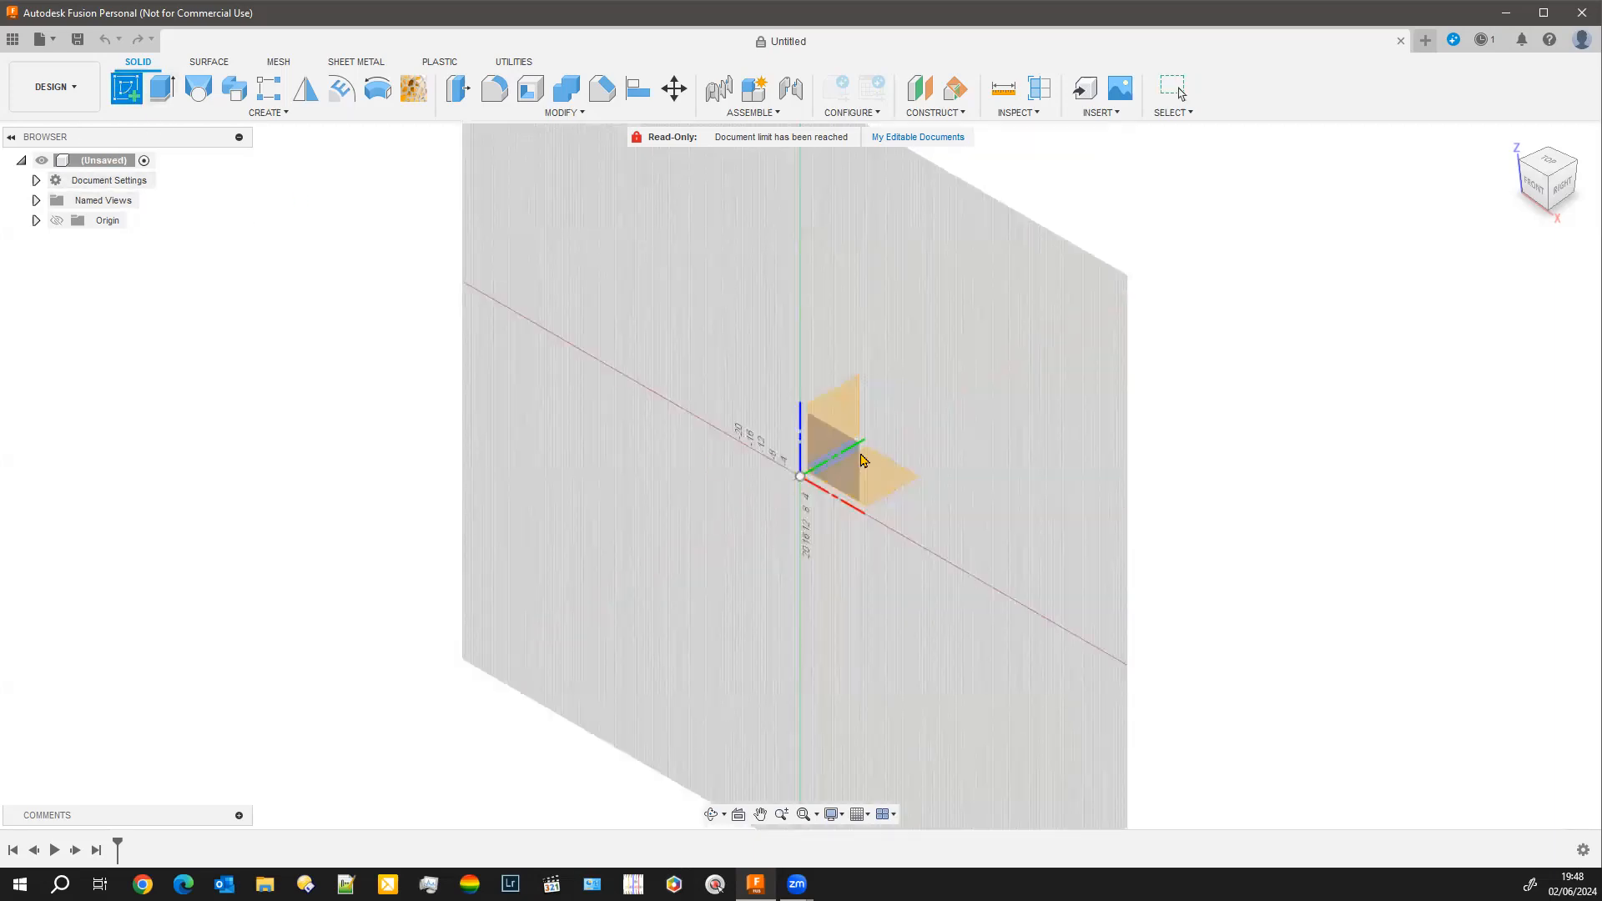
left_click(852, 464)
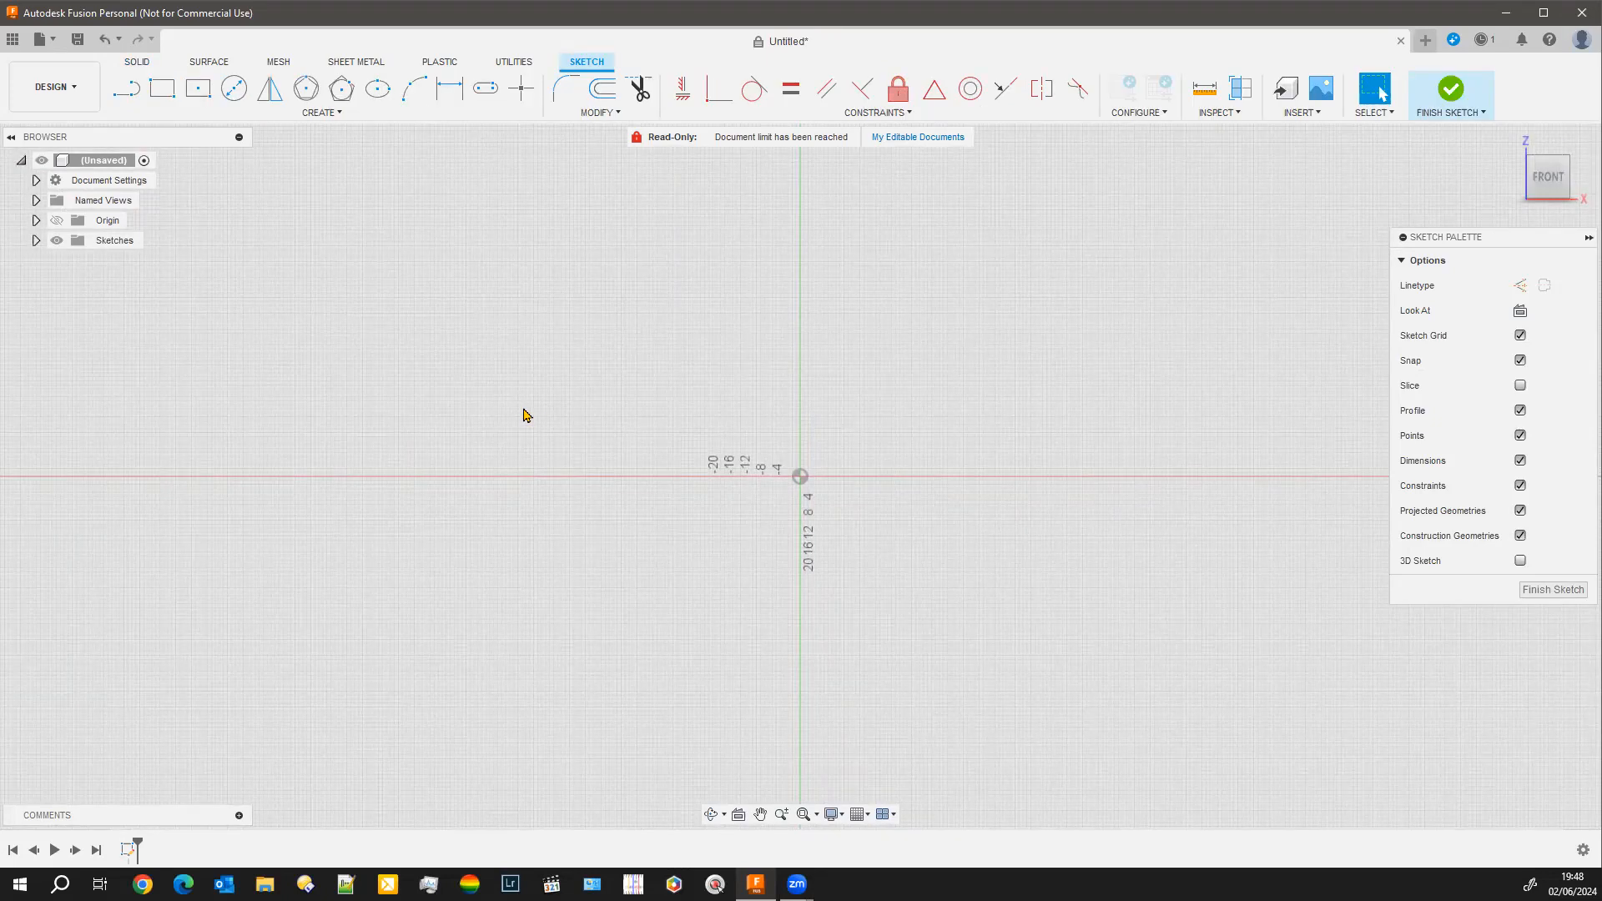
Draw a wide rectangular sketch text frame above the origin, spanning across the vertical axis.
left_click(319, 121)
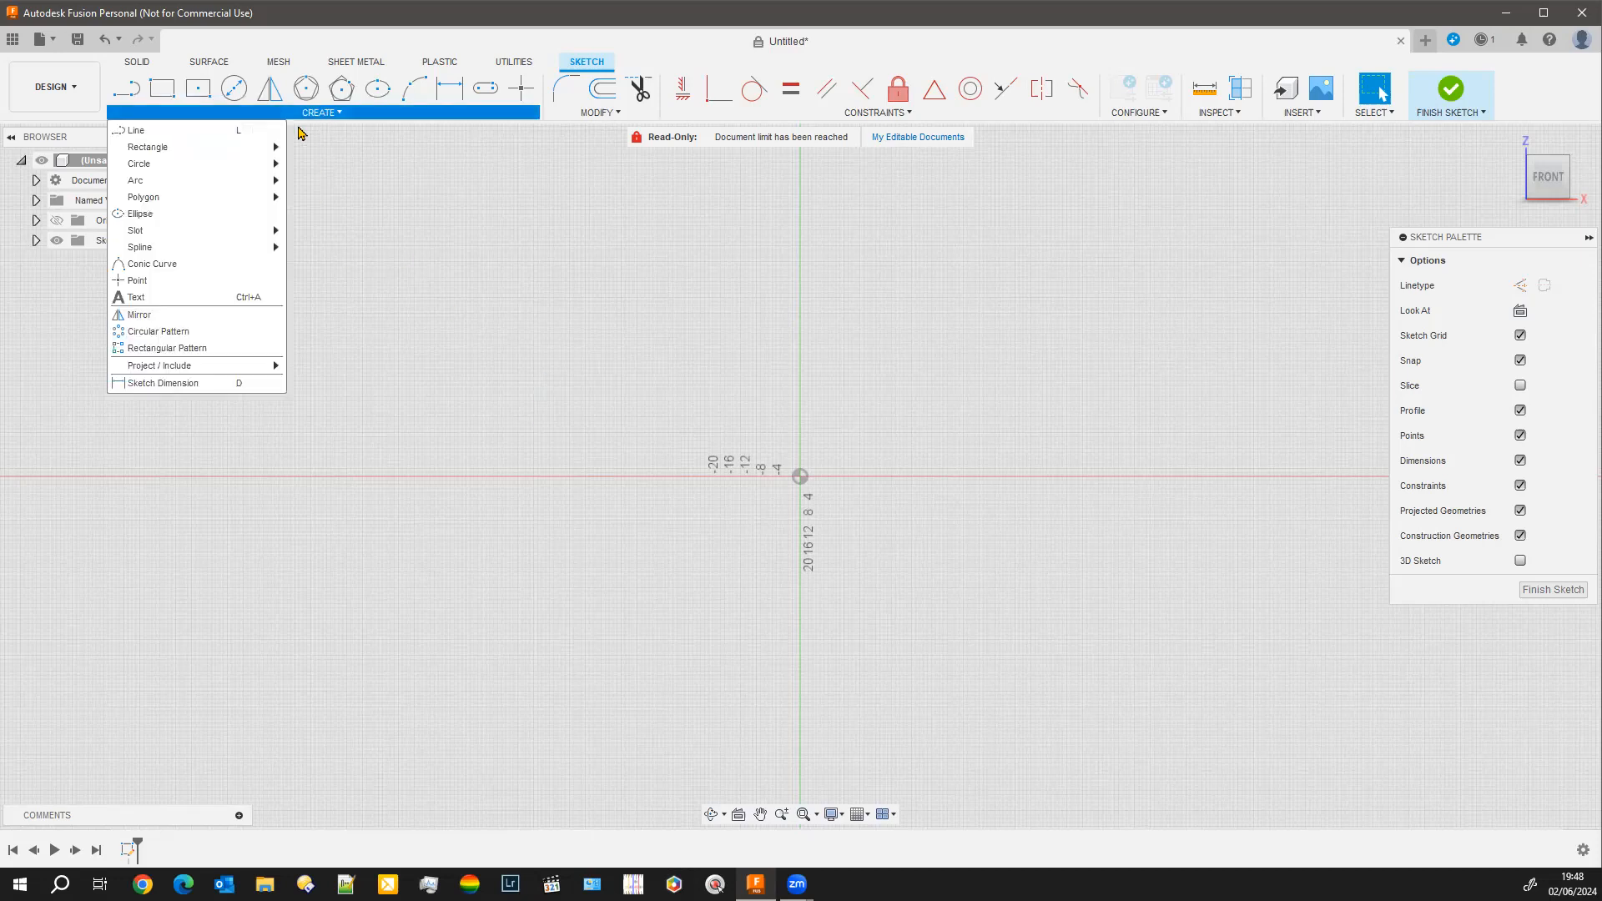
left_click(184, 298)
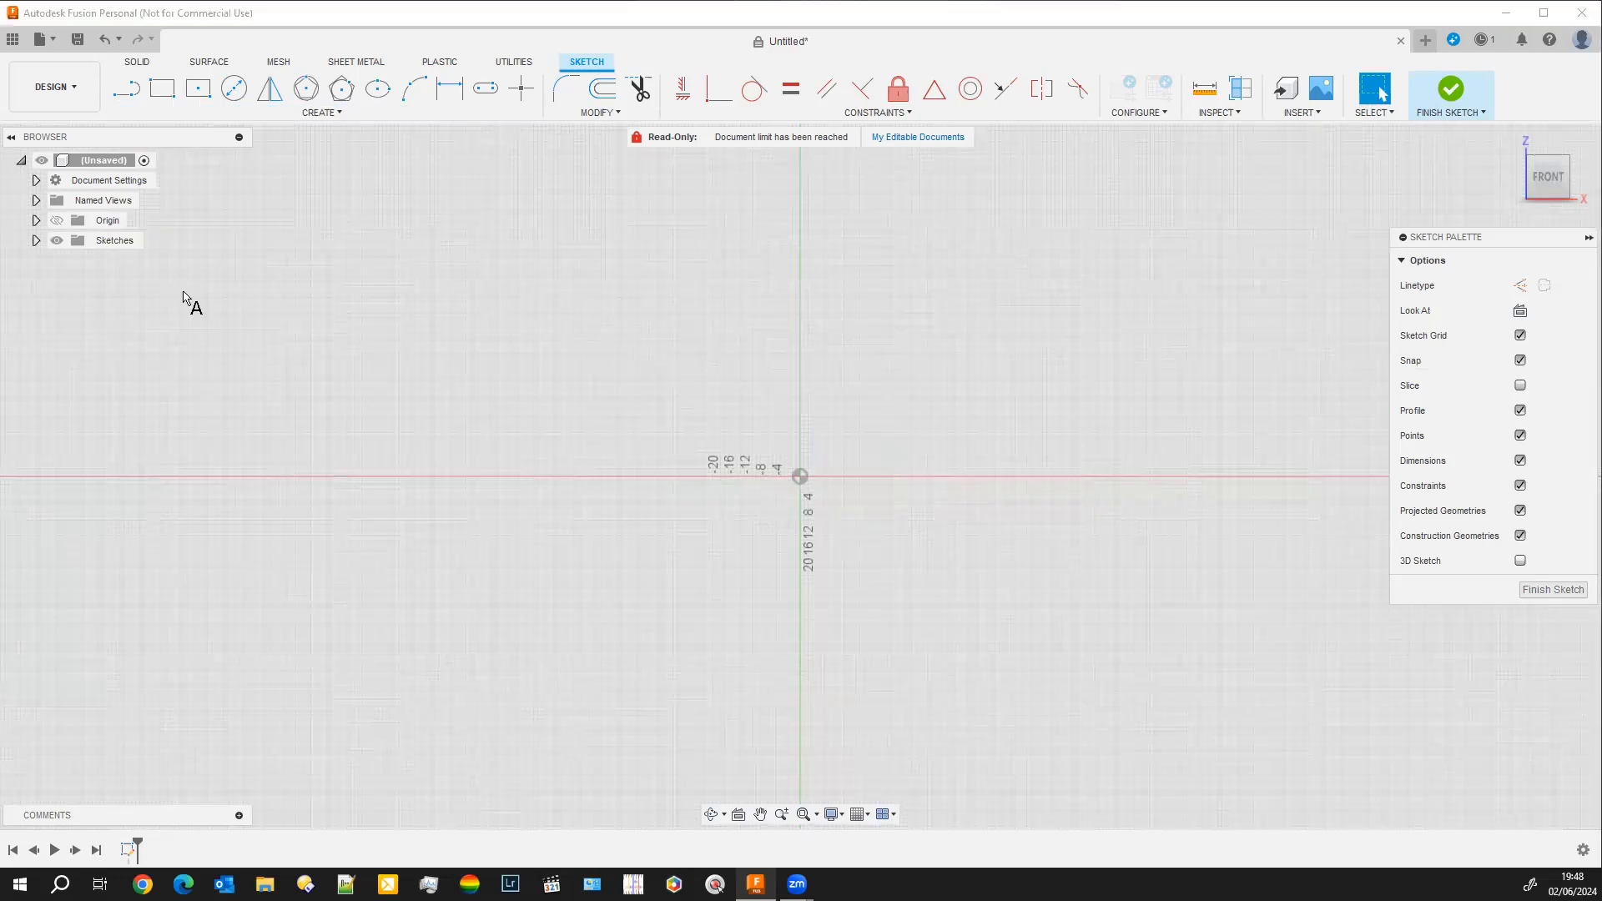
left_click(509, 274)
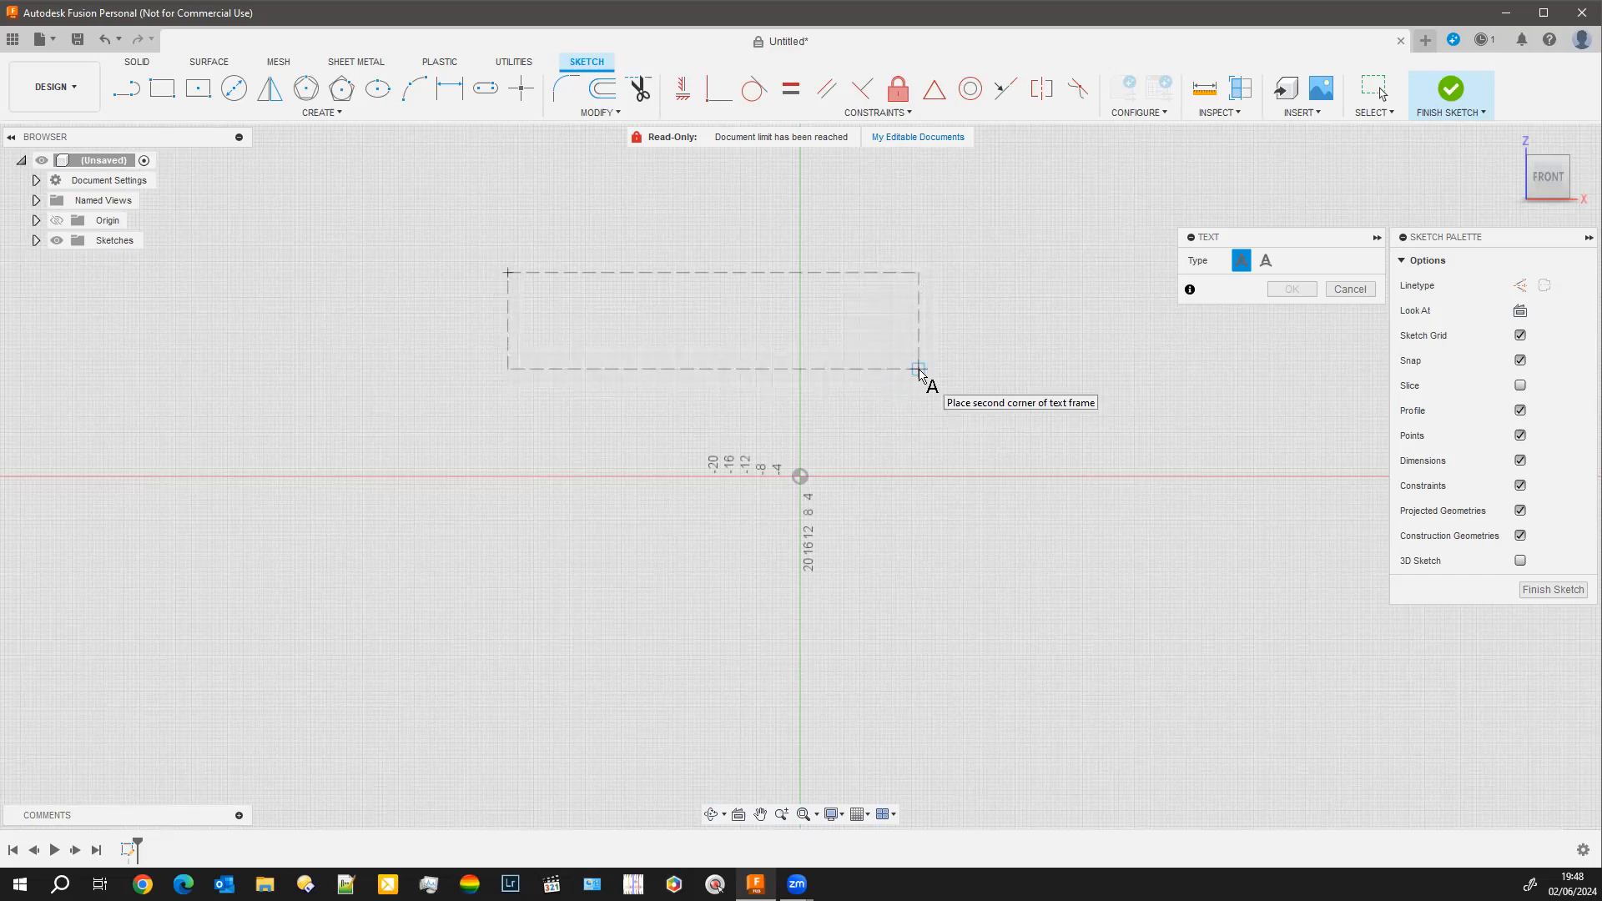
left_click(919, 370)
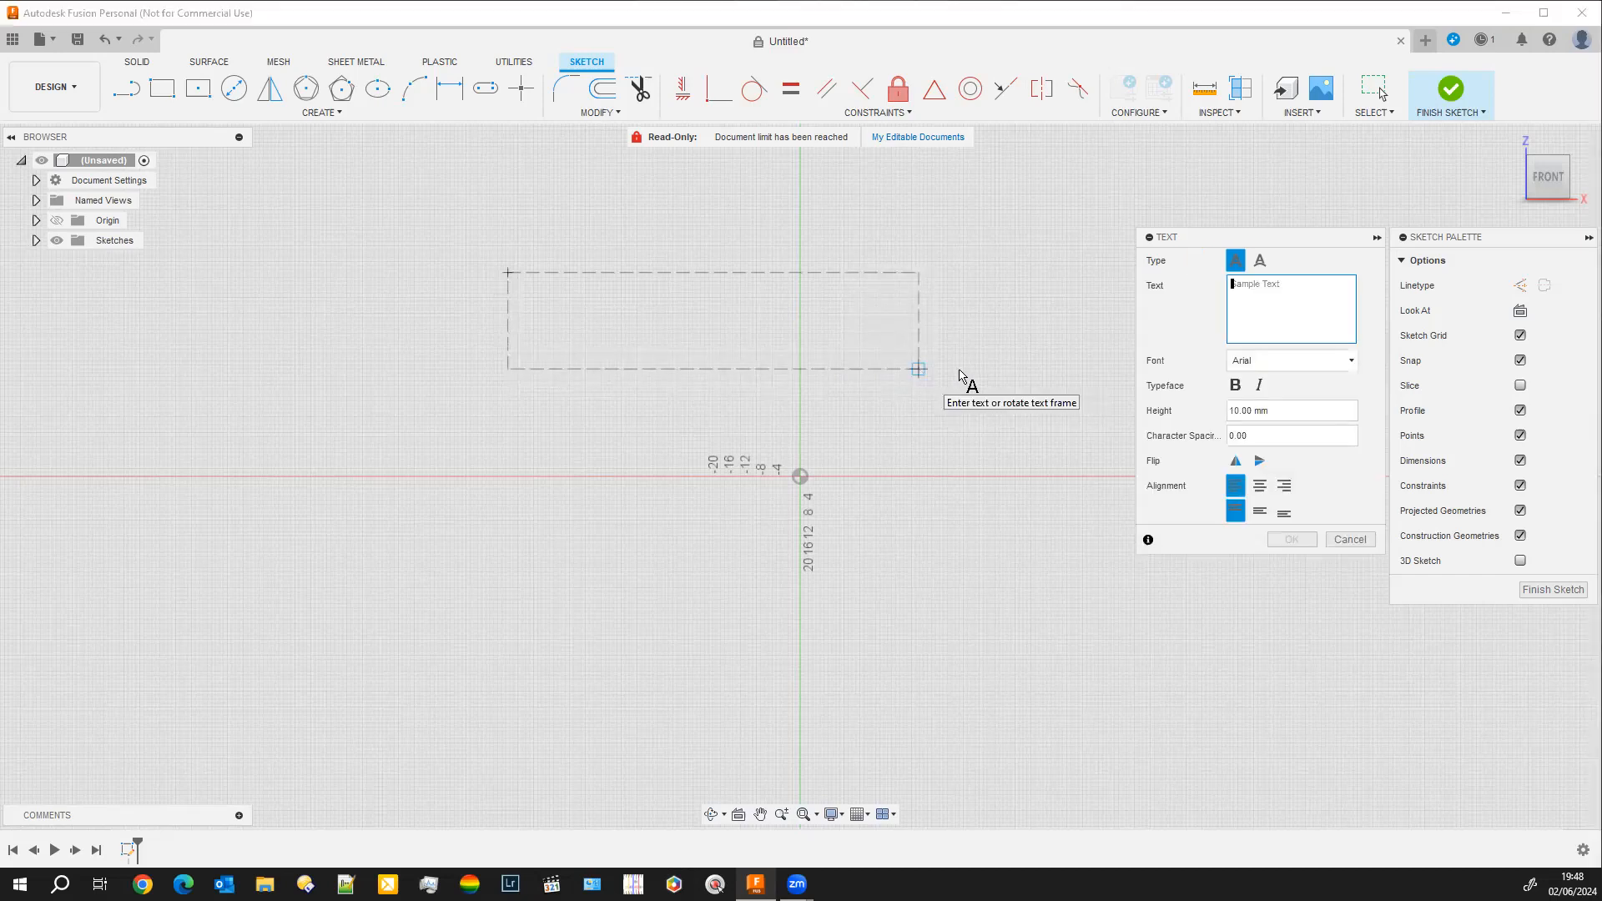
Enter "Fusion 360" as the frame's text and use the Arial font.
left_click_drag(1238, 243, 1158, 213)
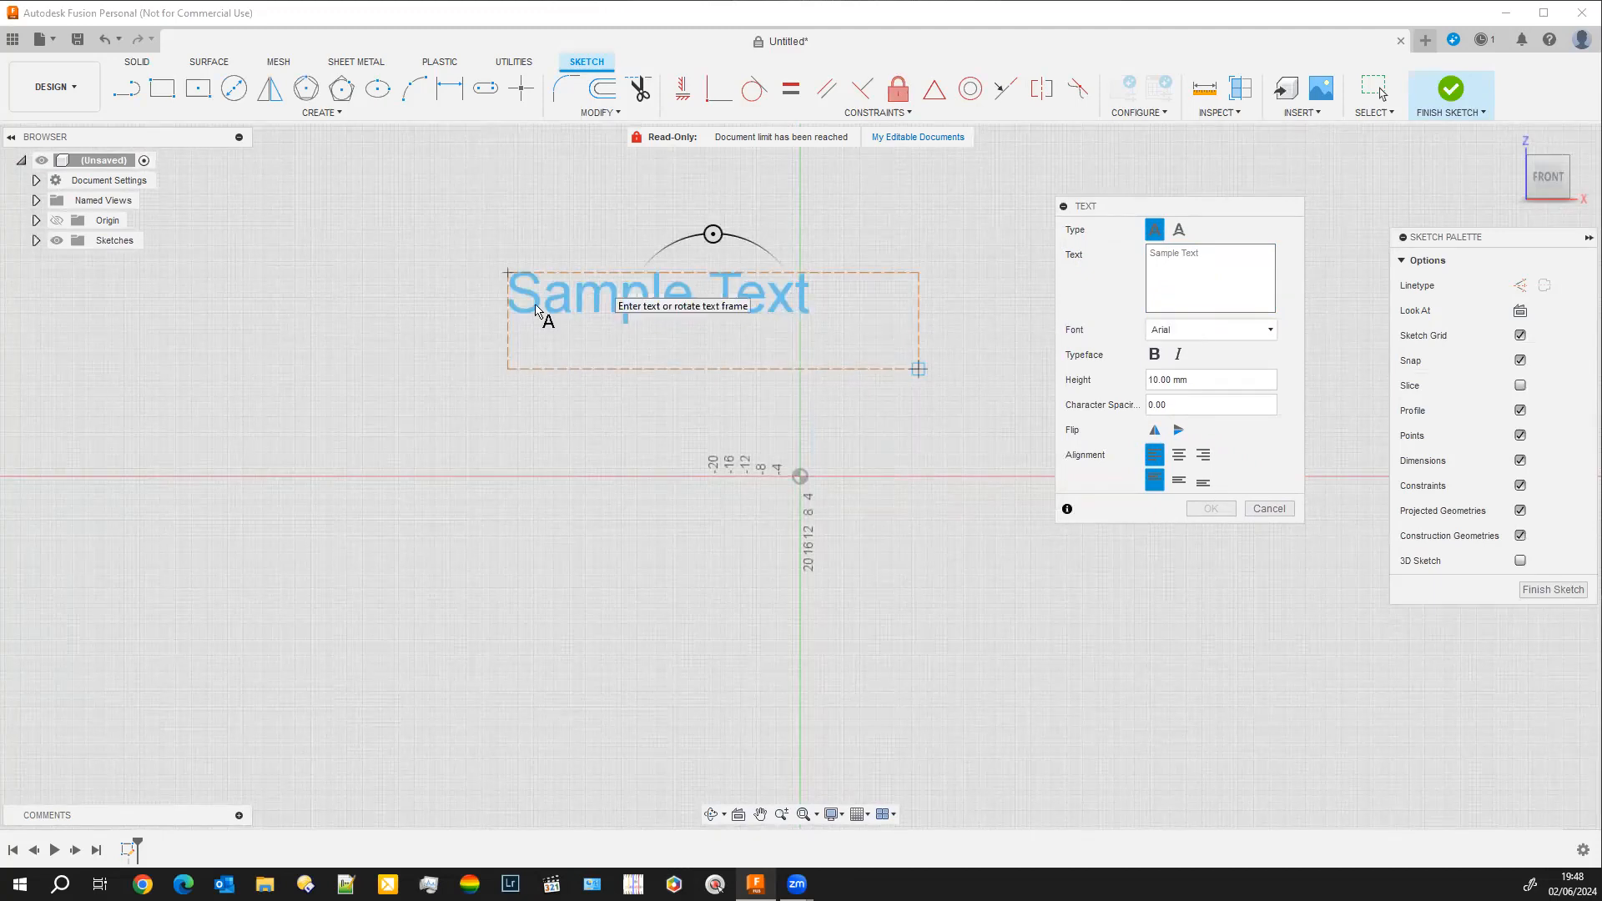
left_click(1219, 252)
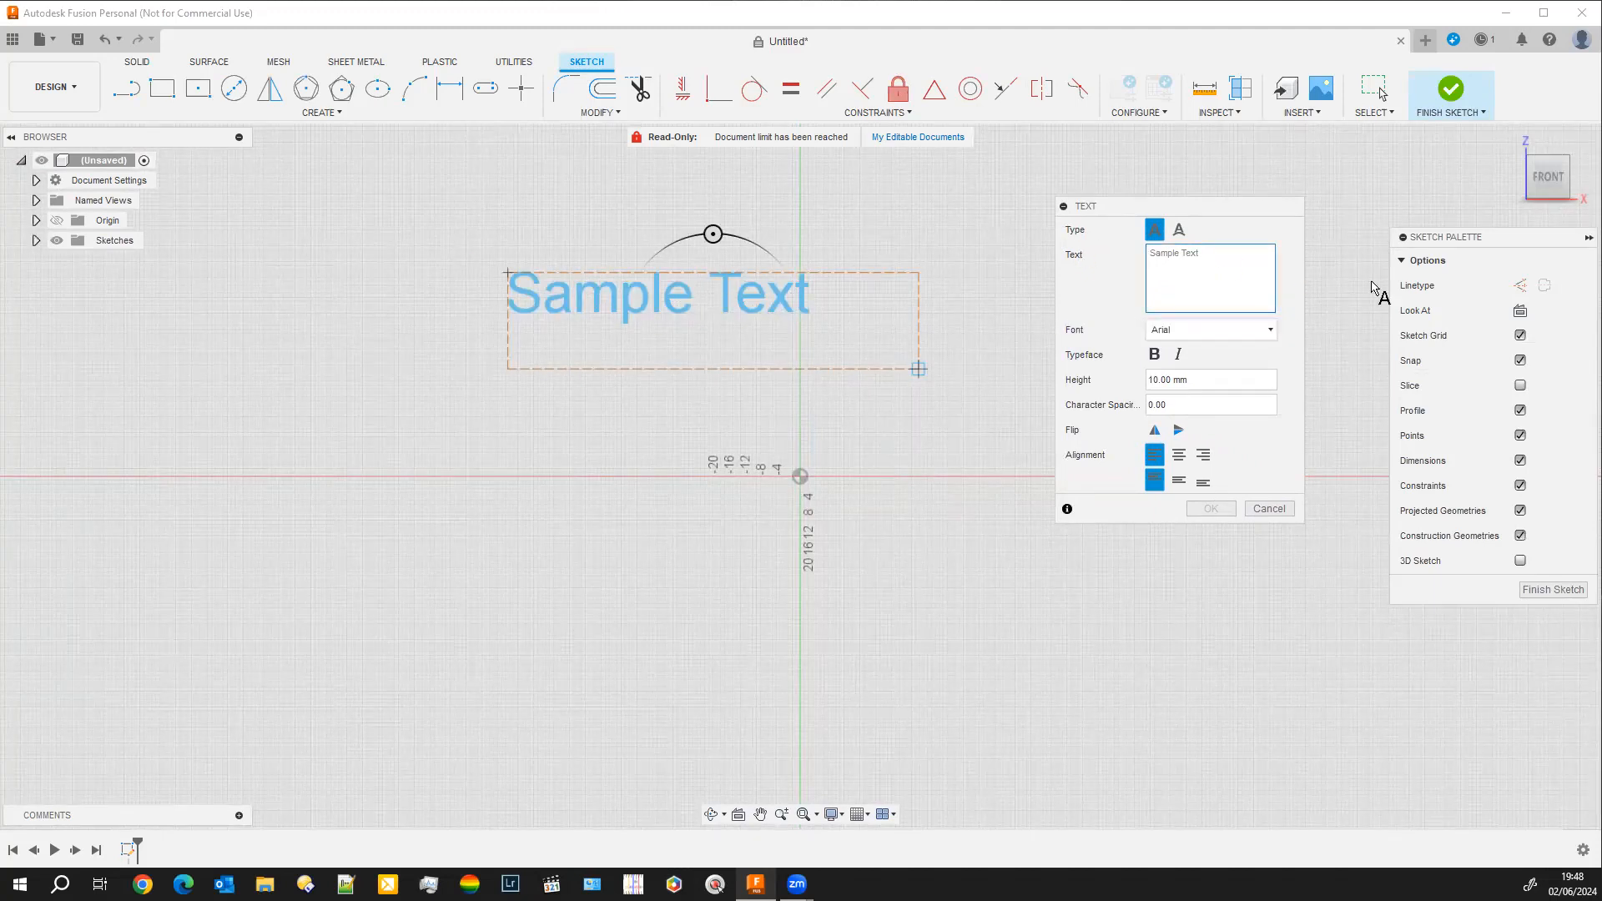
type("Fu")
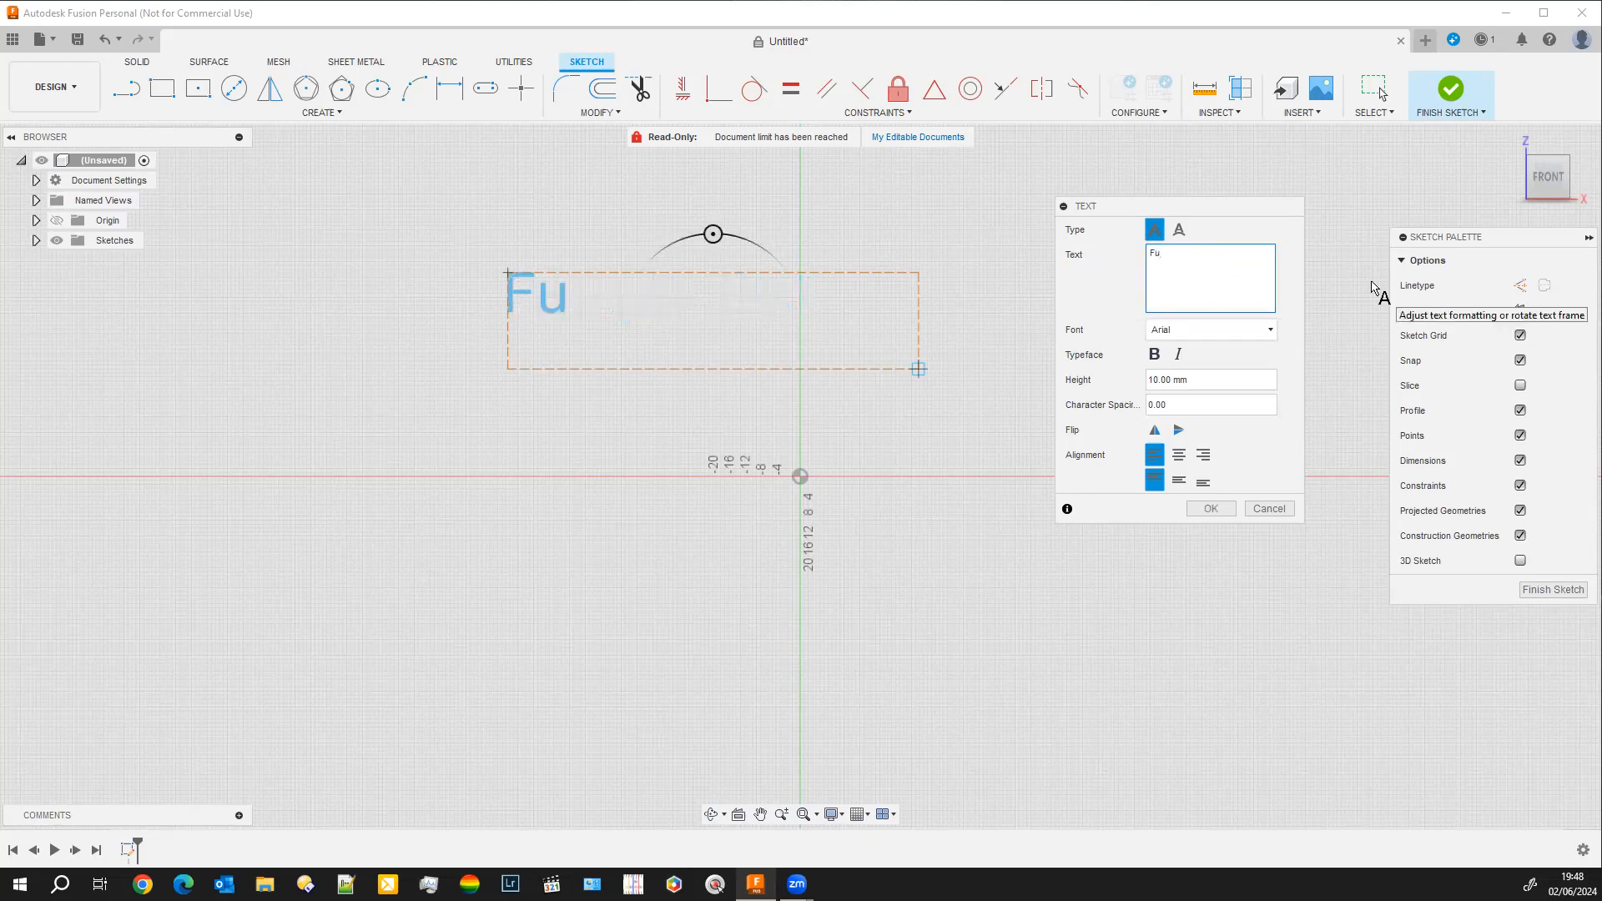
type("sion 360")
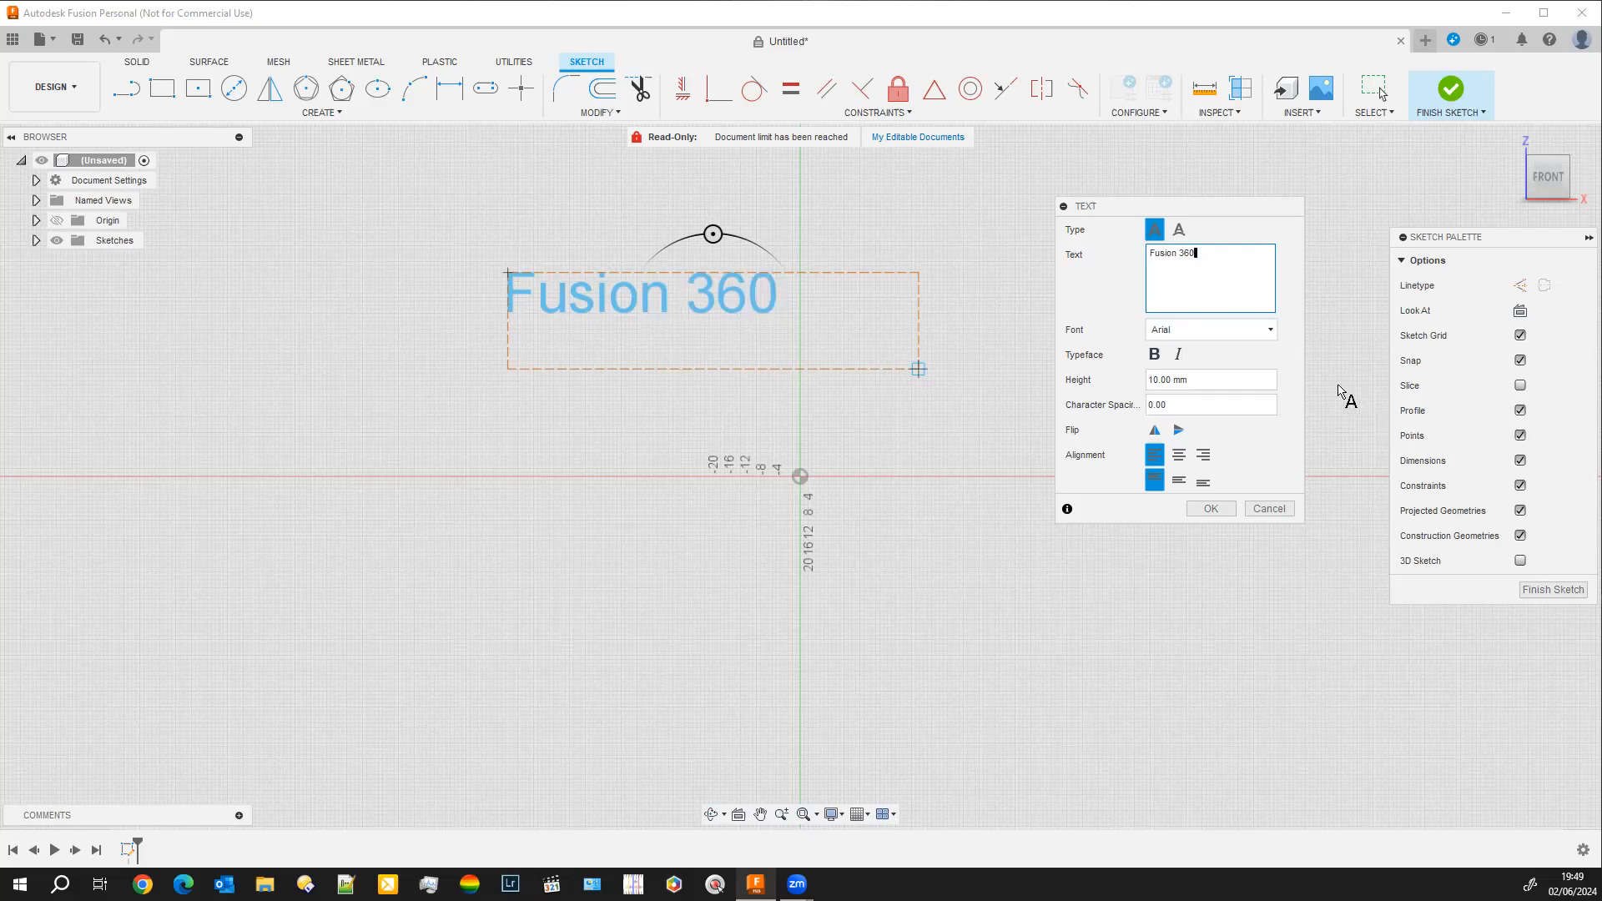
left_click(1272, 333)
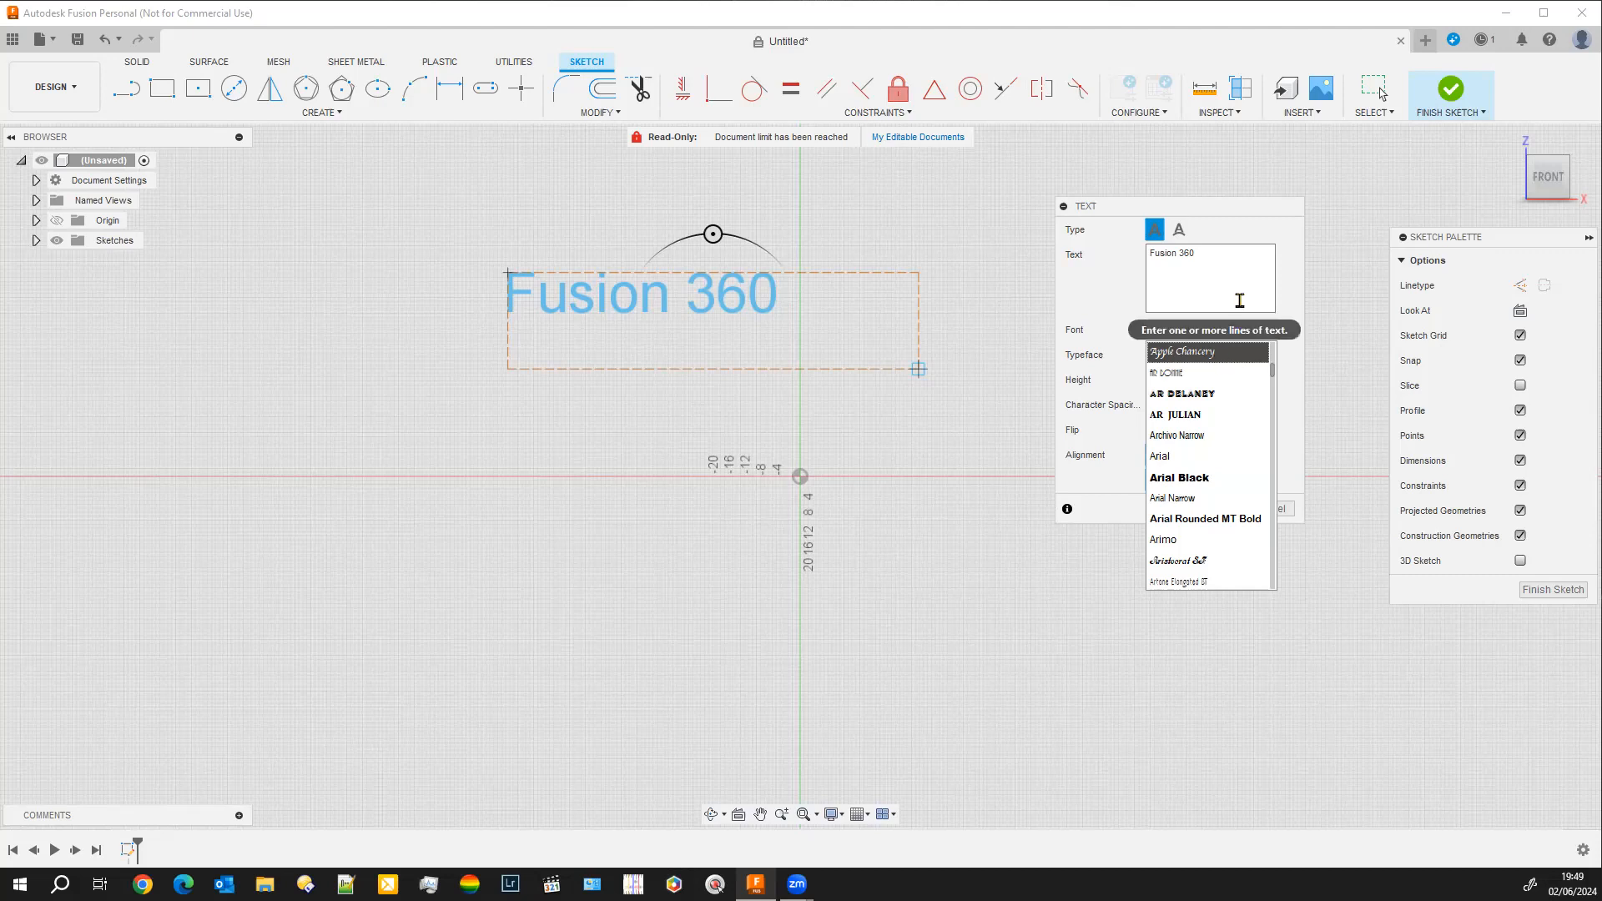
left_click(1169, 457)
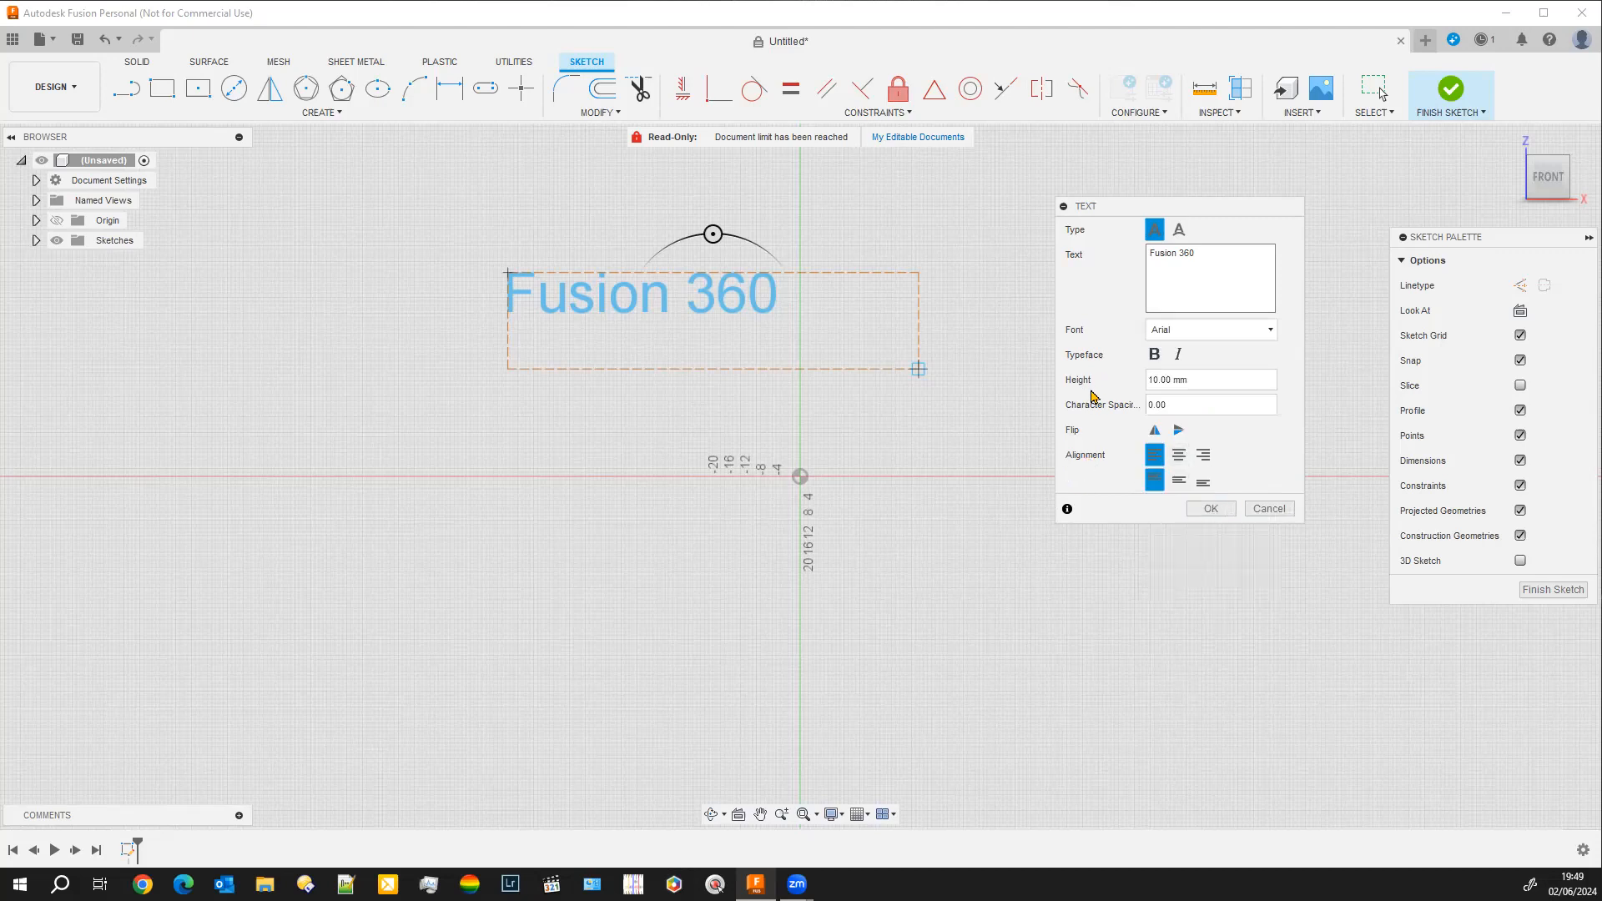
Try a text height of 15 mm and return the height to 10 mm.
left_click_drag(1196, 380, 1135, 382)
type("15")
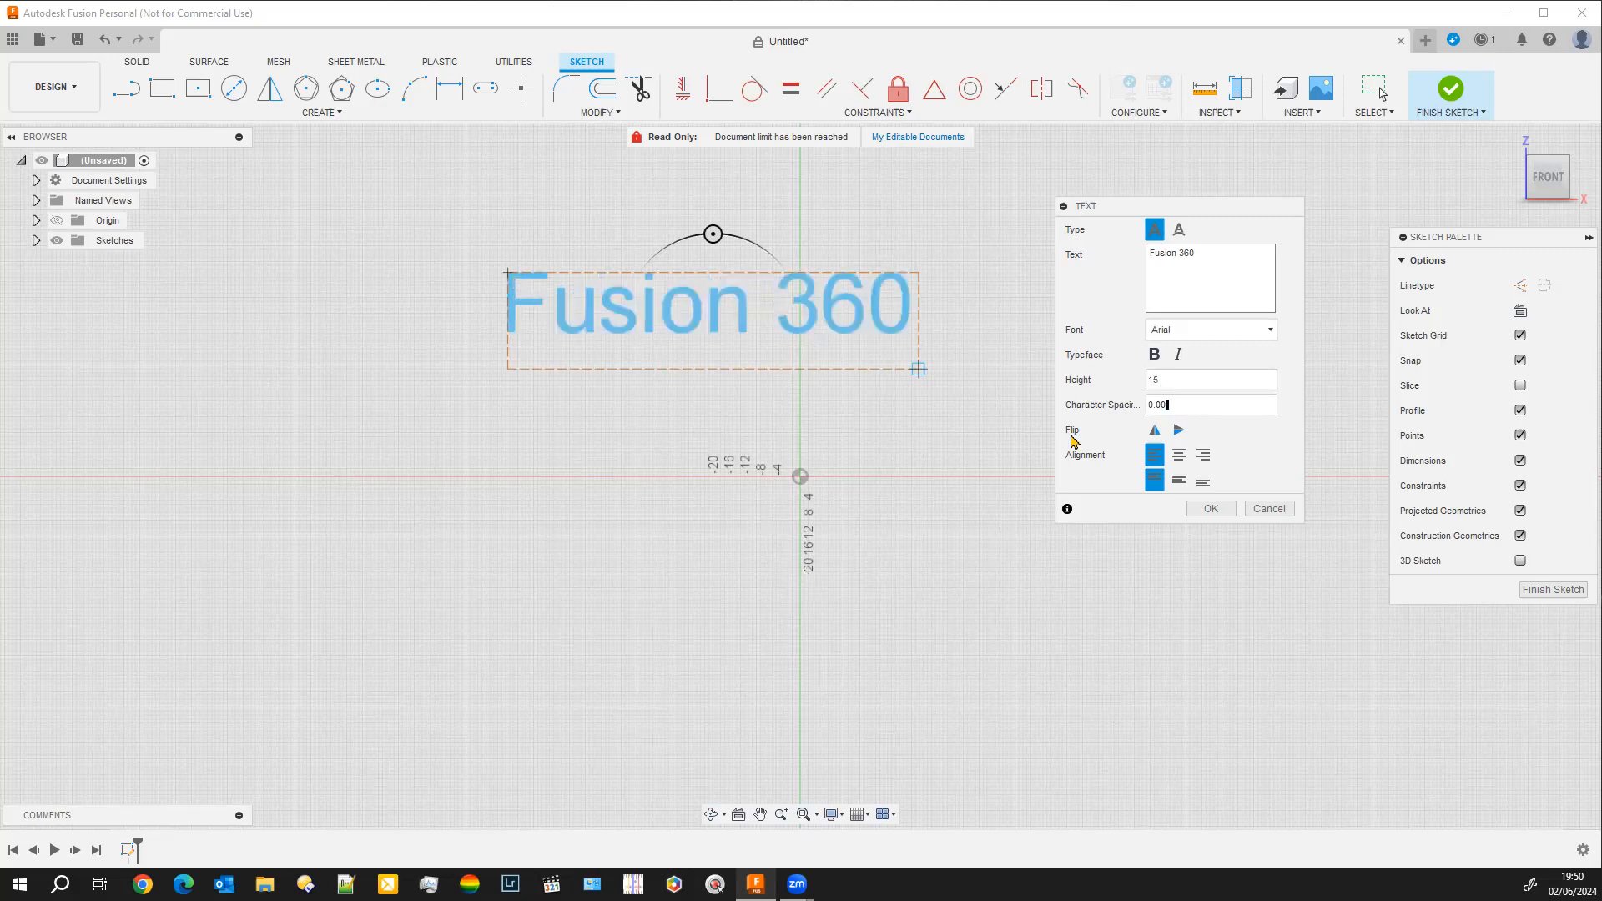
left_click(1166, 406)
left_click(1169, 380)
key("BackSpace")
type("0")
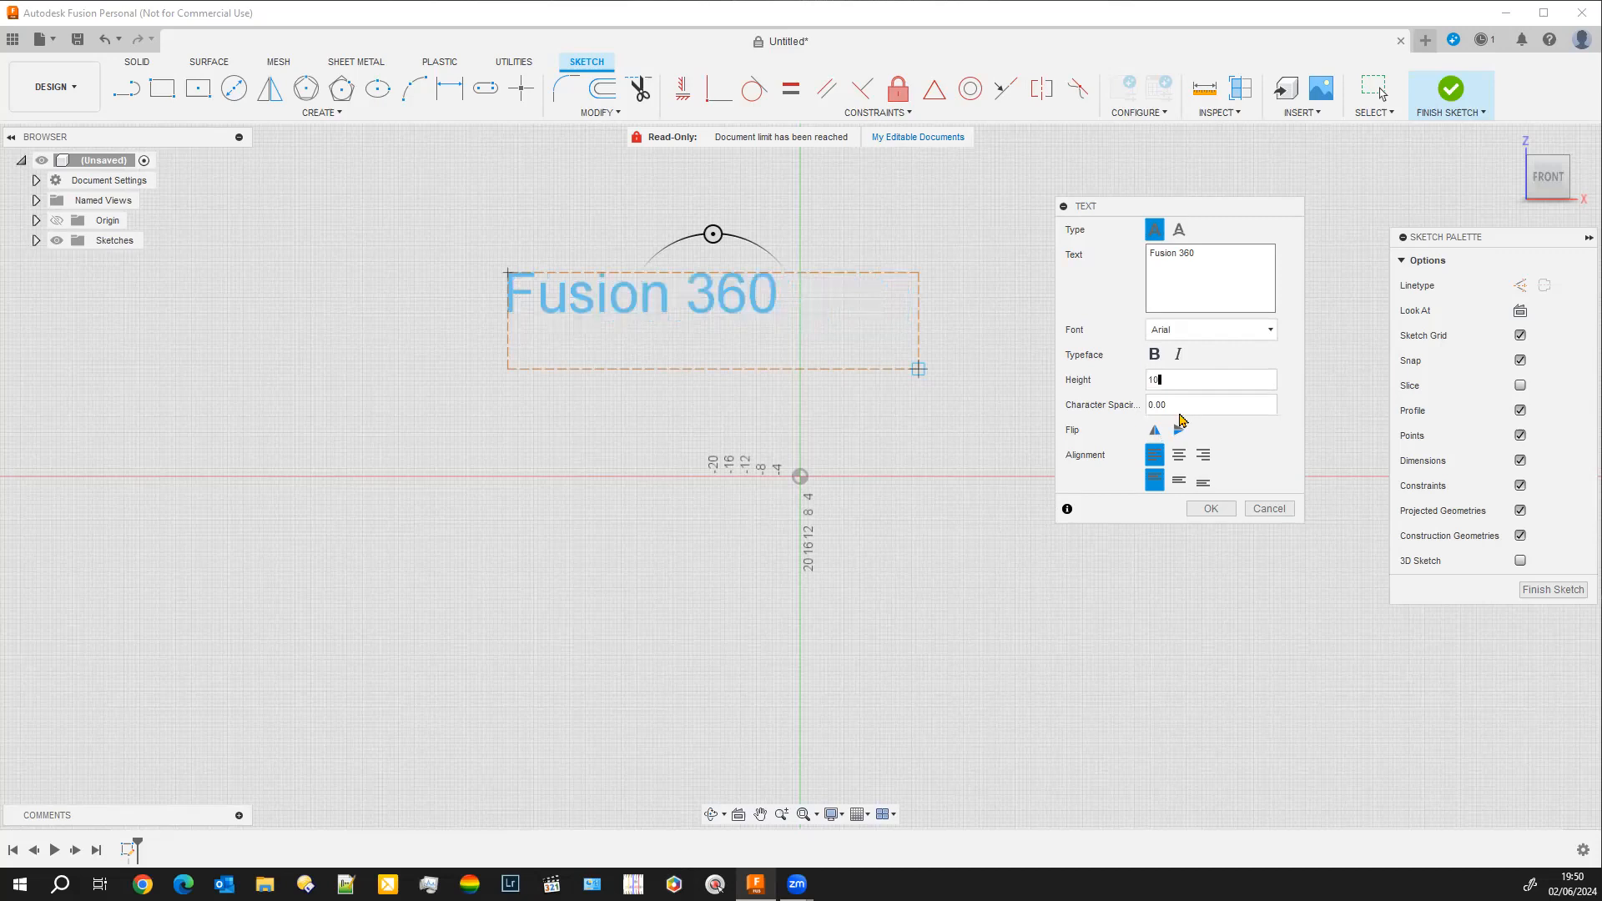
Try character spacings of 2 and 5, settle on 7, and add extra spaces between "Fusion" and "360".
left_click(1183, 404)
left_click_drag(1173, 407, 1149, 405)
type("2")
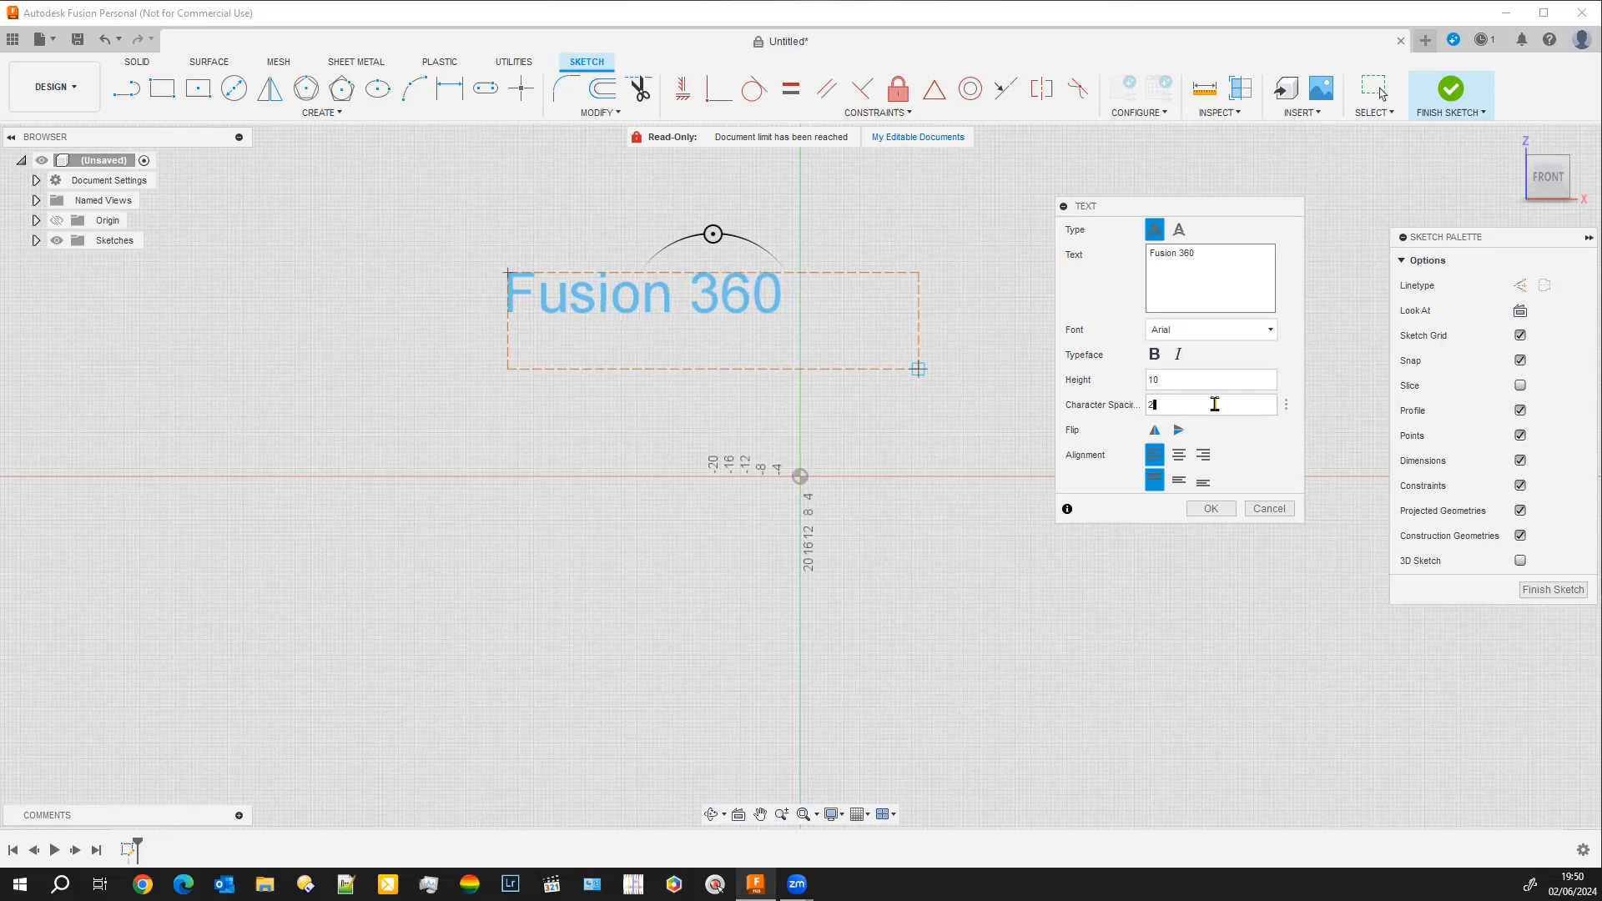
key("BackSpace")
type("5")
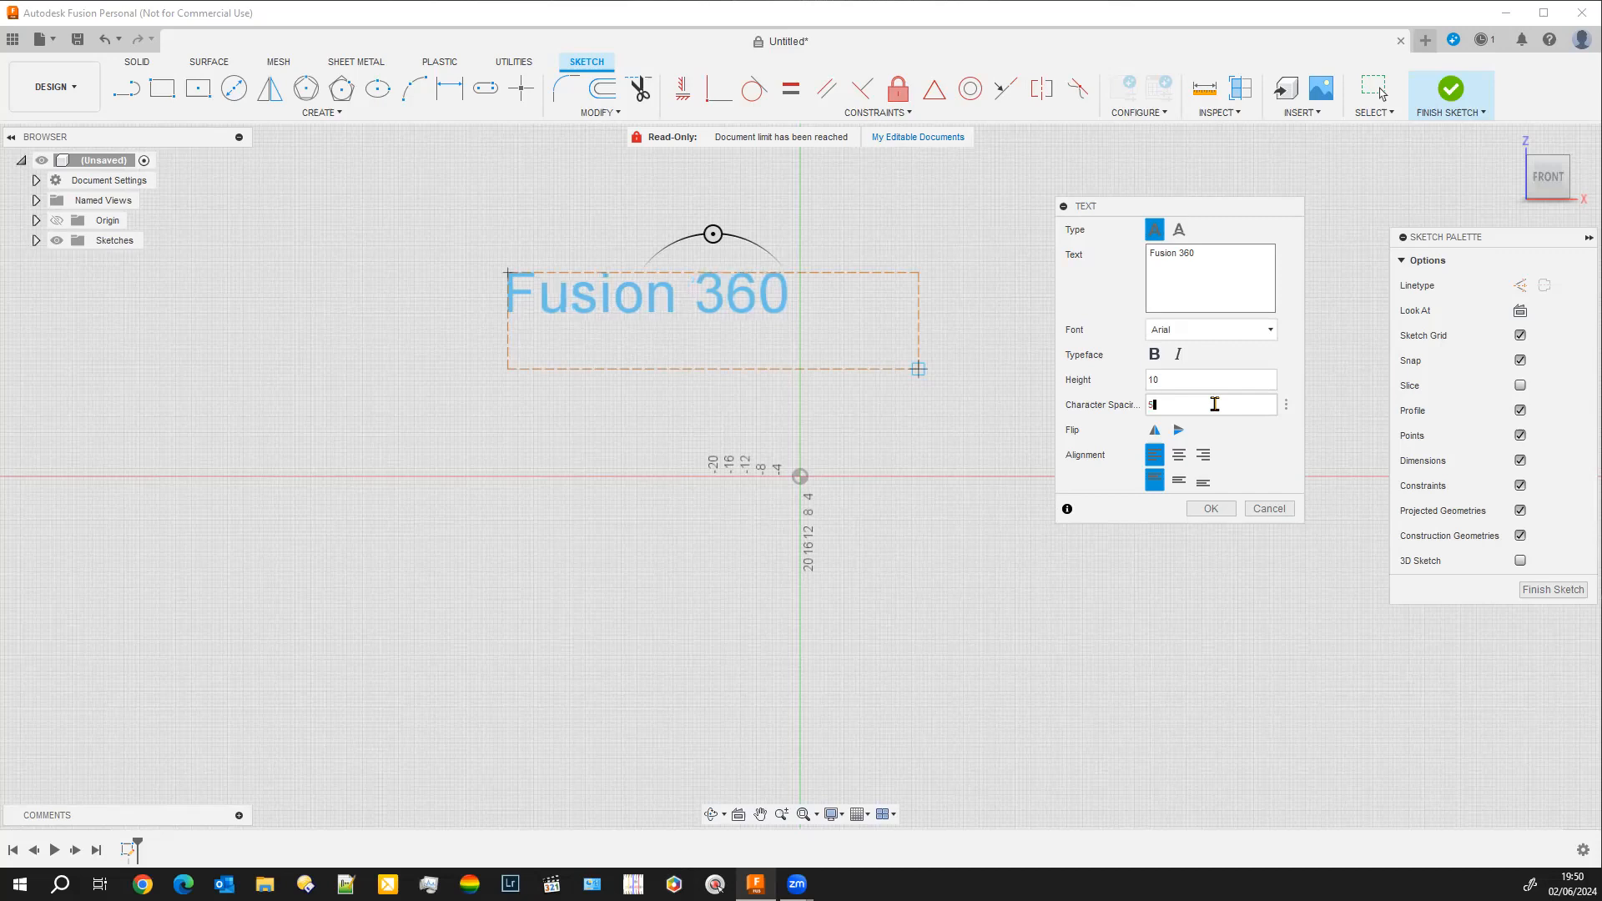
key("BackSpace")
type("7")
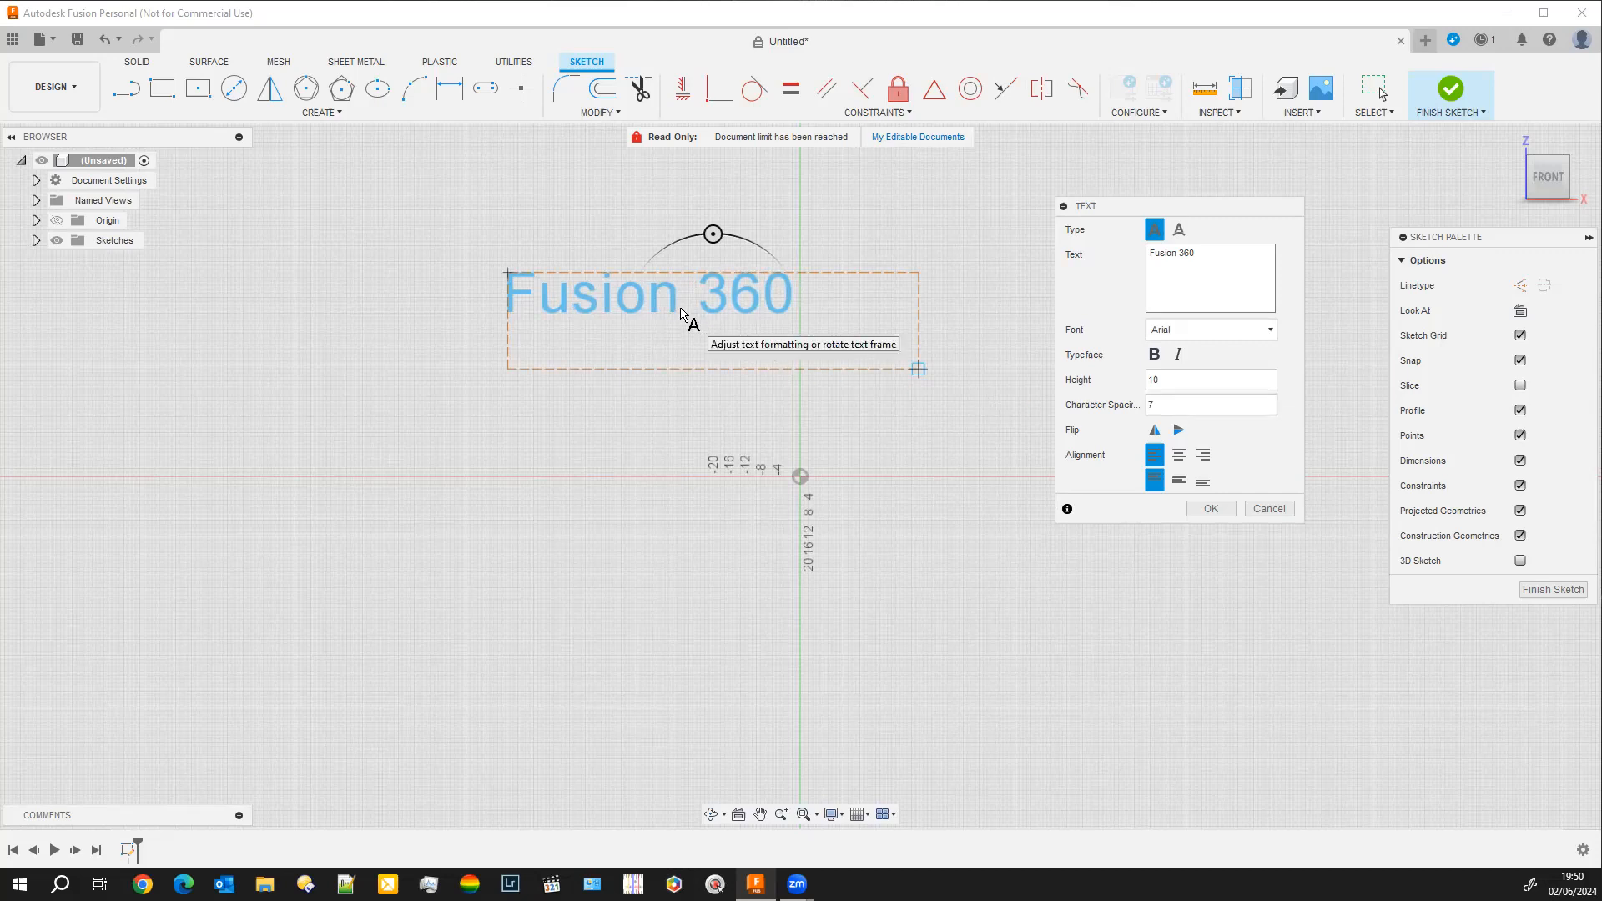
left_click(1180, 254)
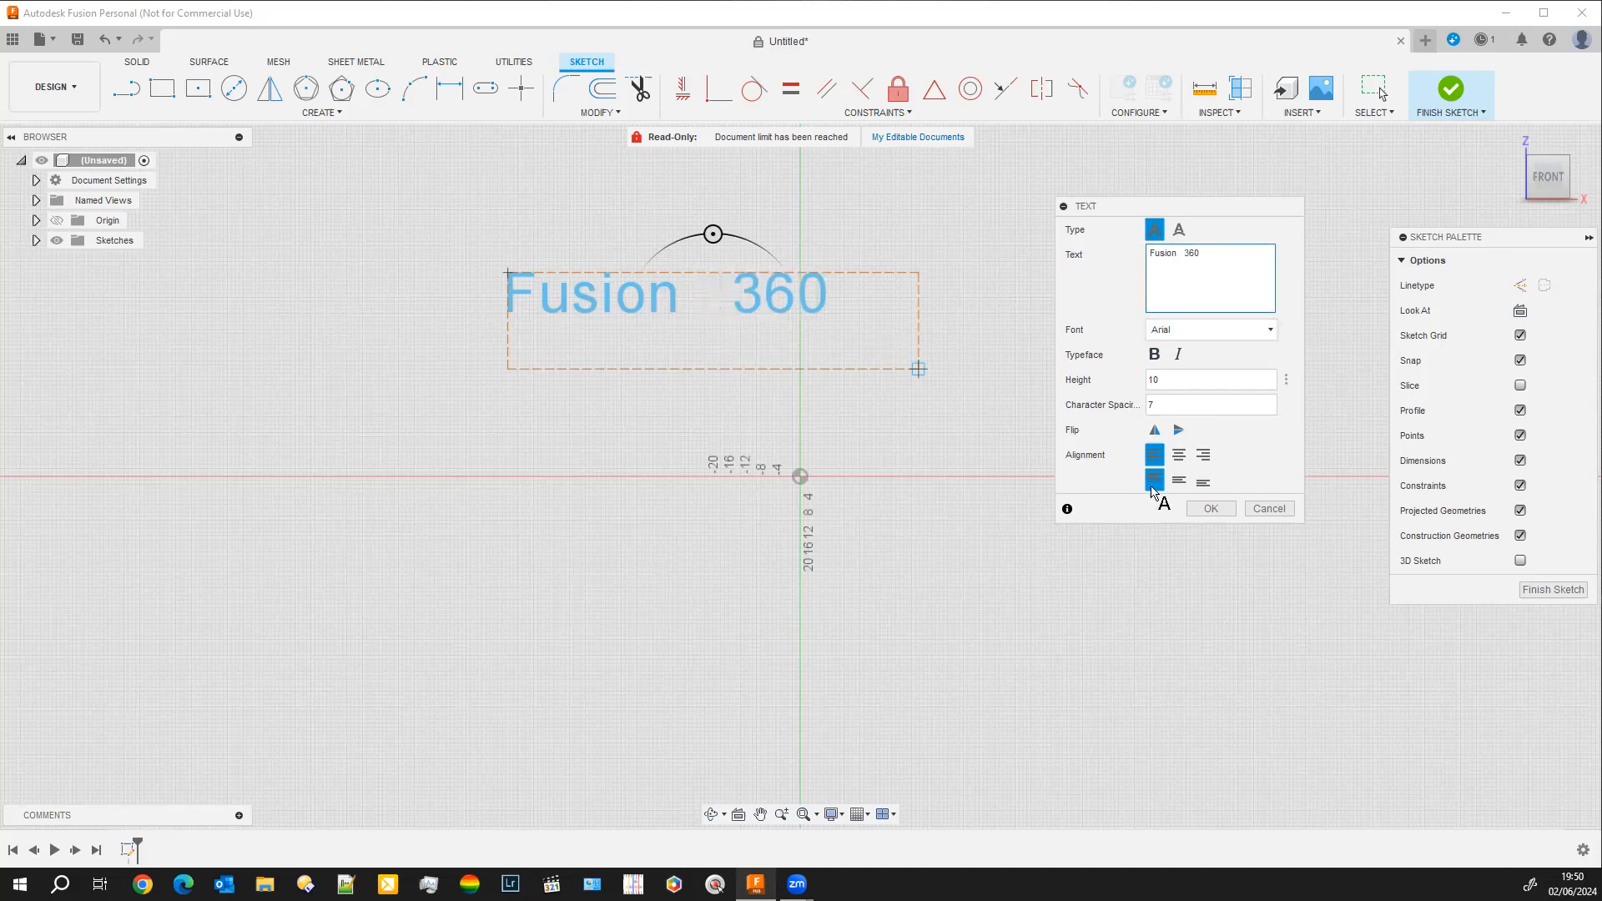
Try flipping the text horizontally and vertically, restoring its normal orientation each time.
left_click(1157, 432)
left_click(1157, 433)
left_click(1157, 433)
left_click(1156, 433)
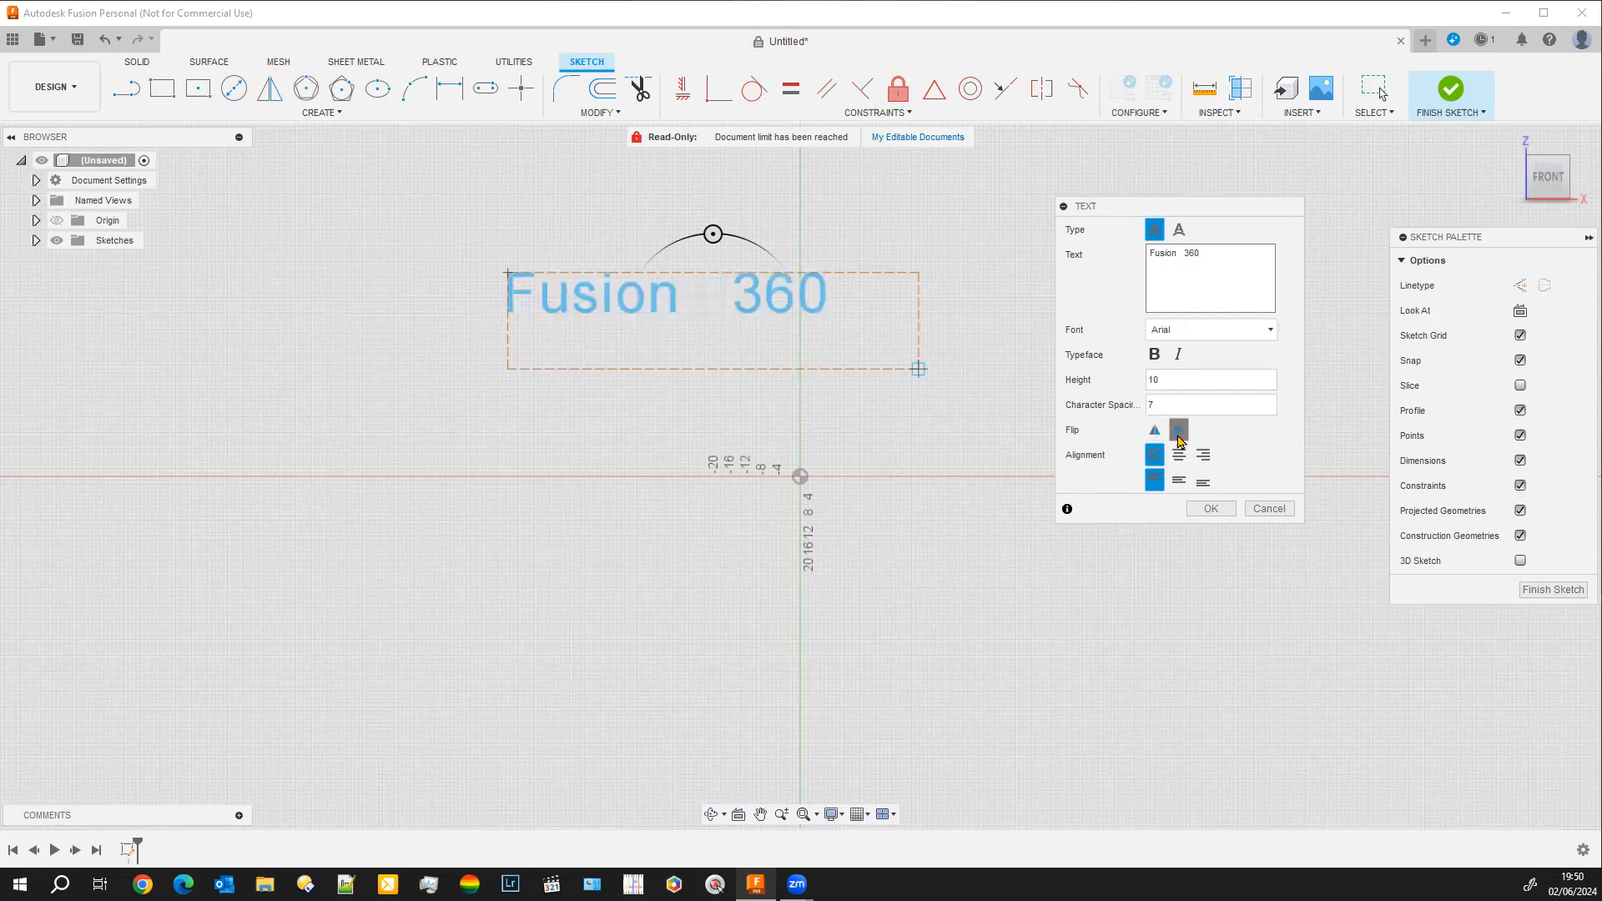
left_click(1179, 433)
left_click(1179, 434)
Try center and right alignment, plus middle and bottom alignment, and return the text to top-left.
left_click(1181, 456)
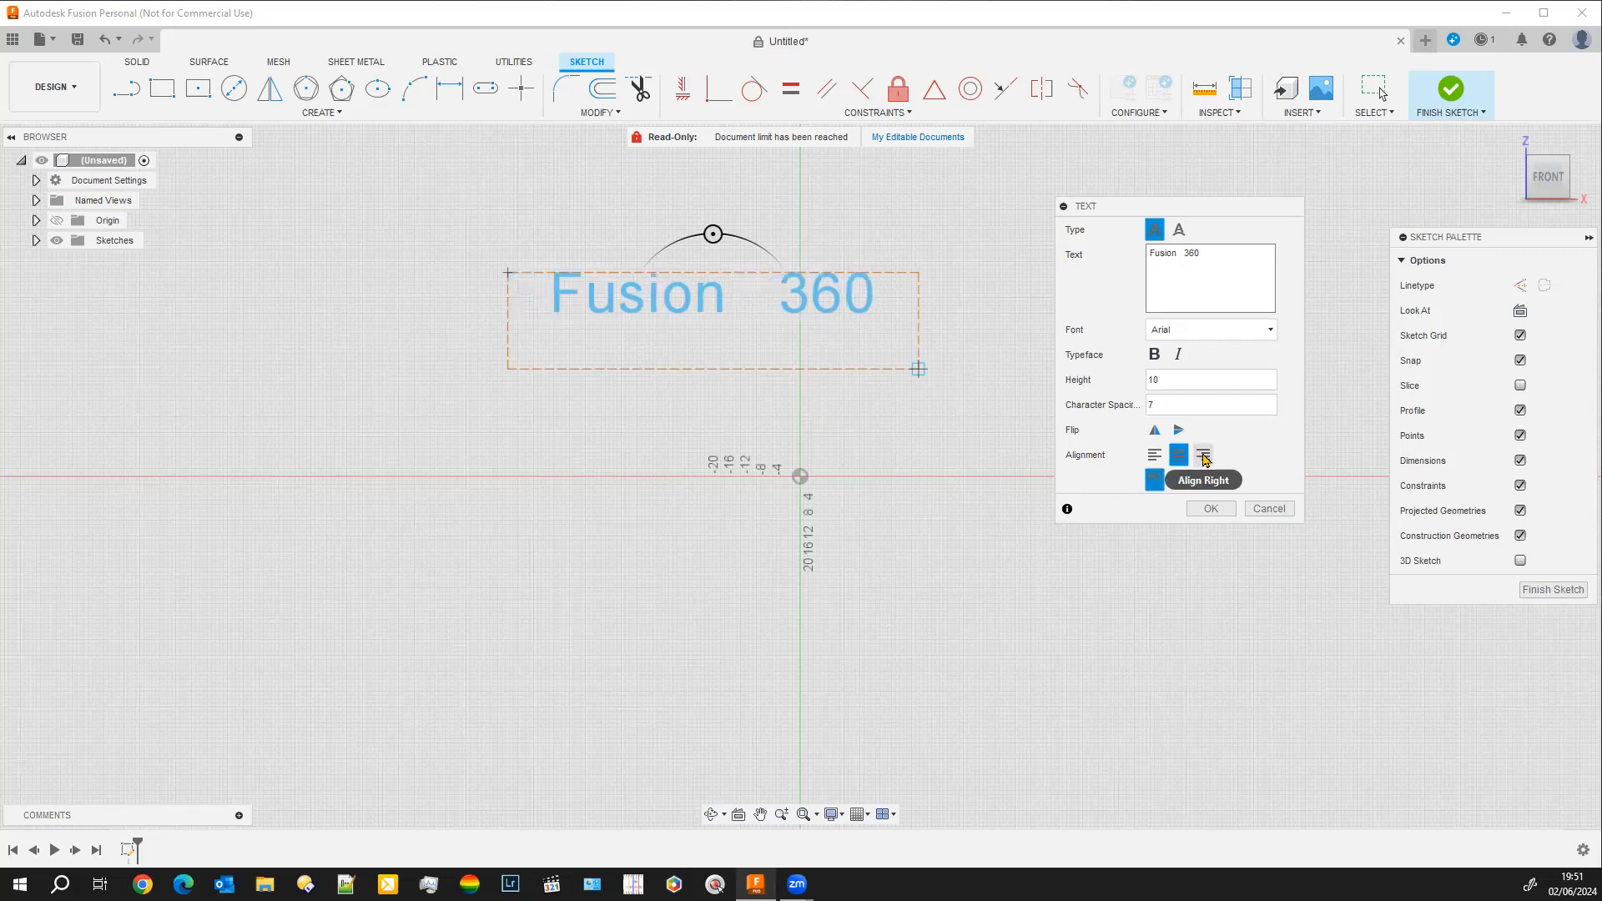
left_click(1203, 457)
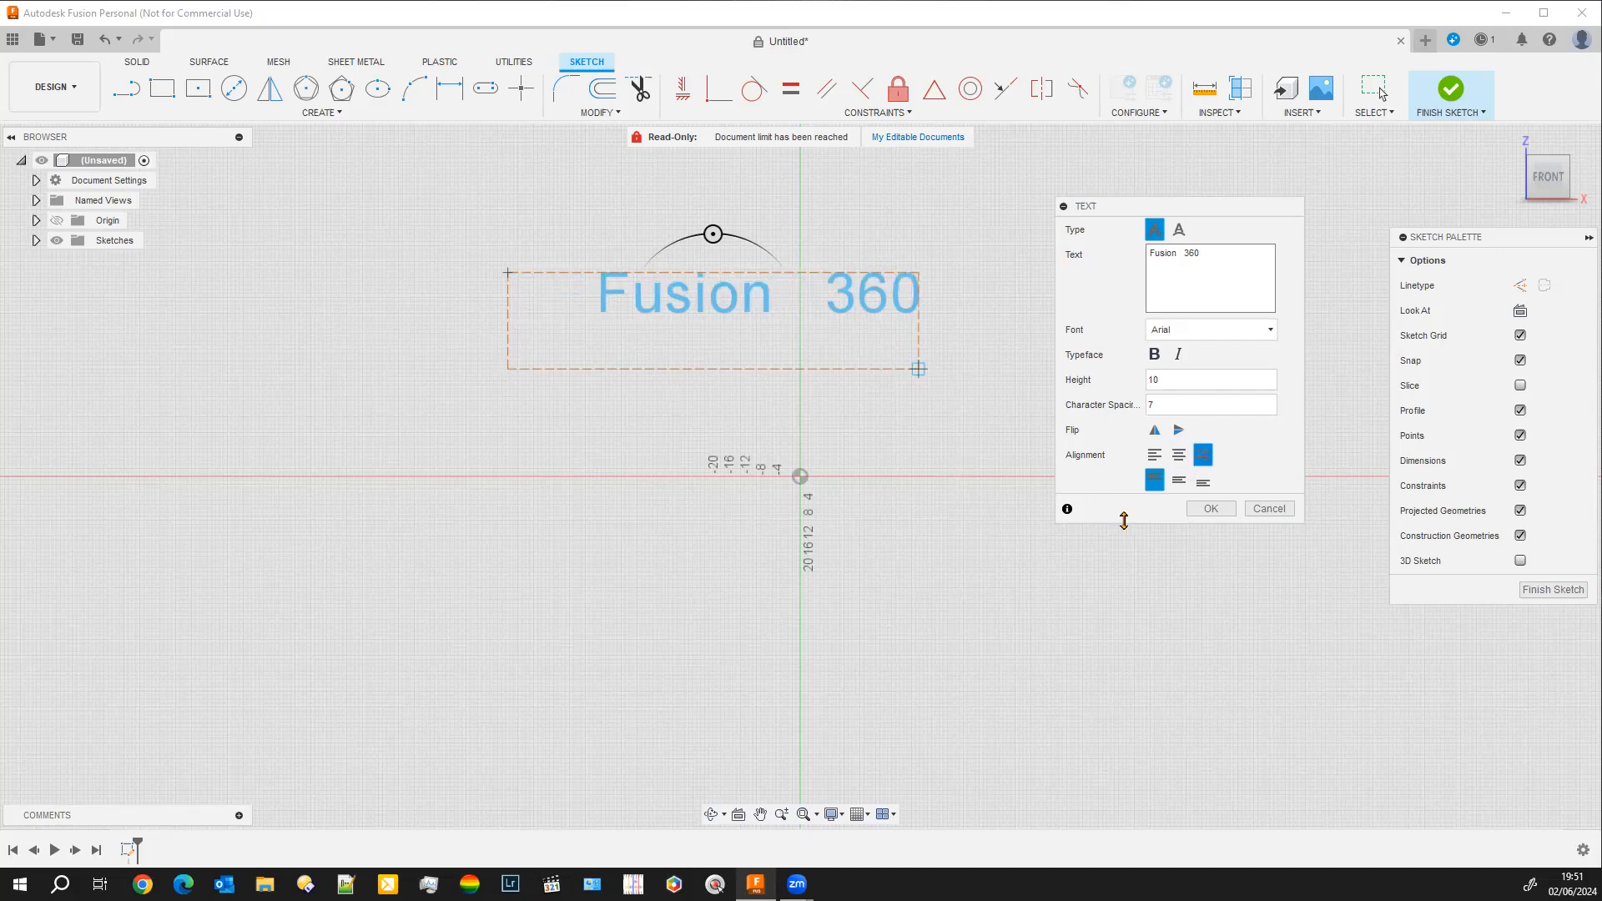
left_click(1179, 481)
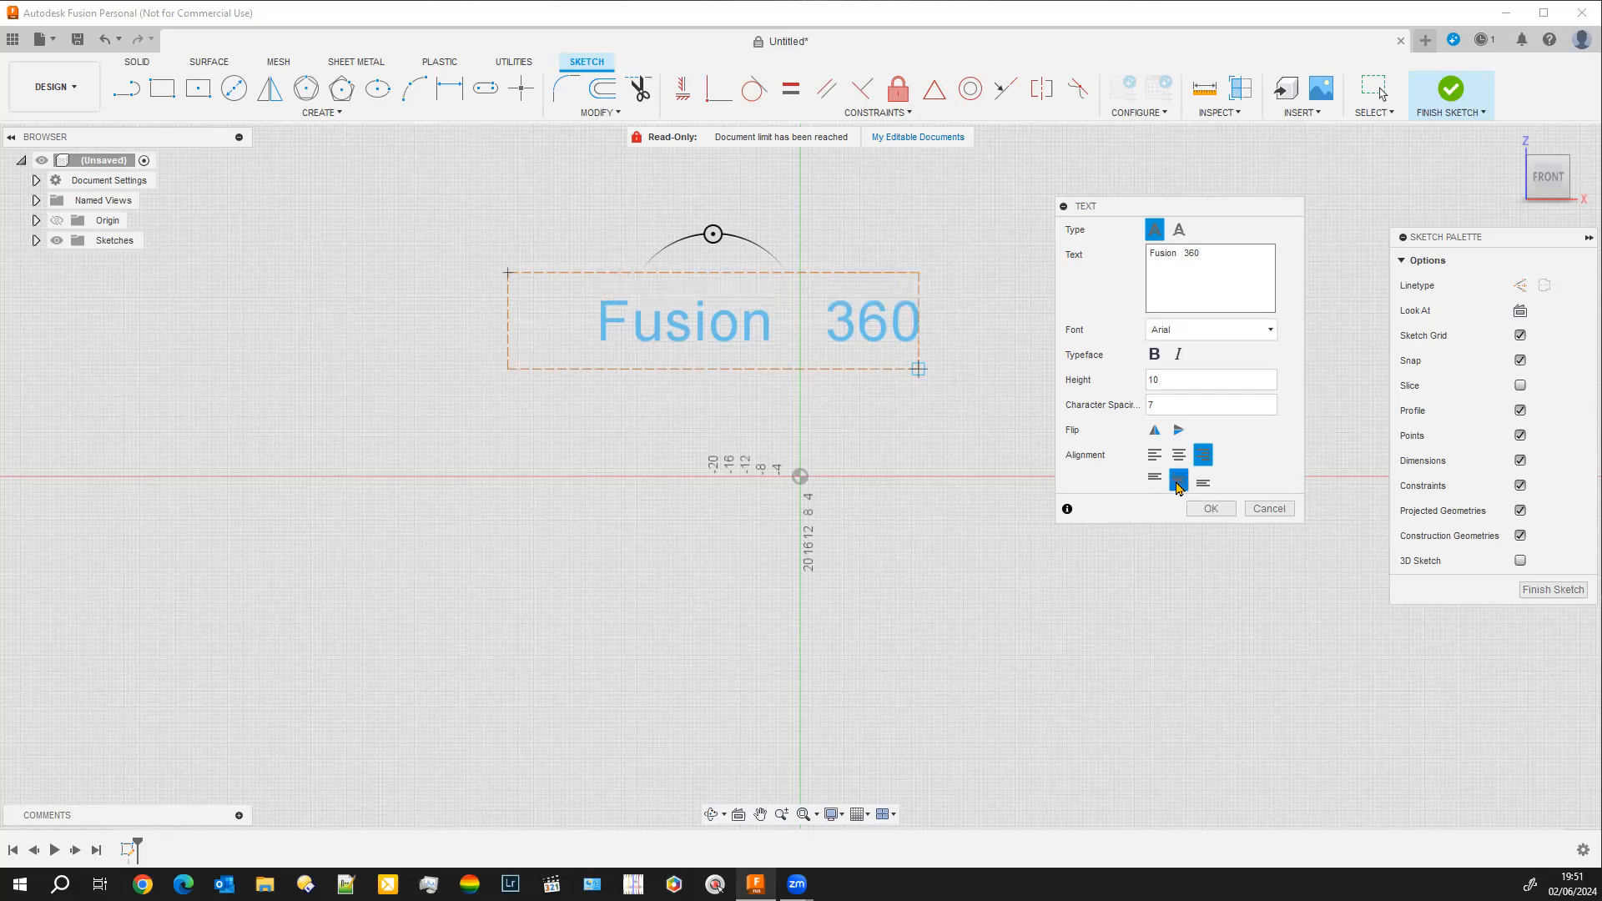
left_click(1204, 484)
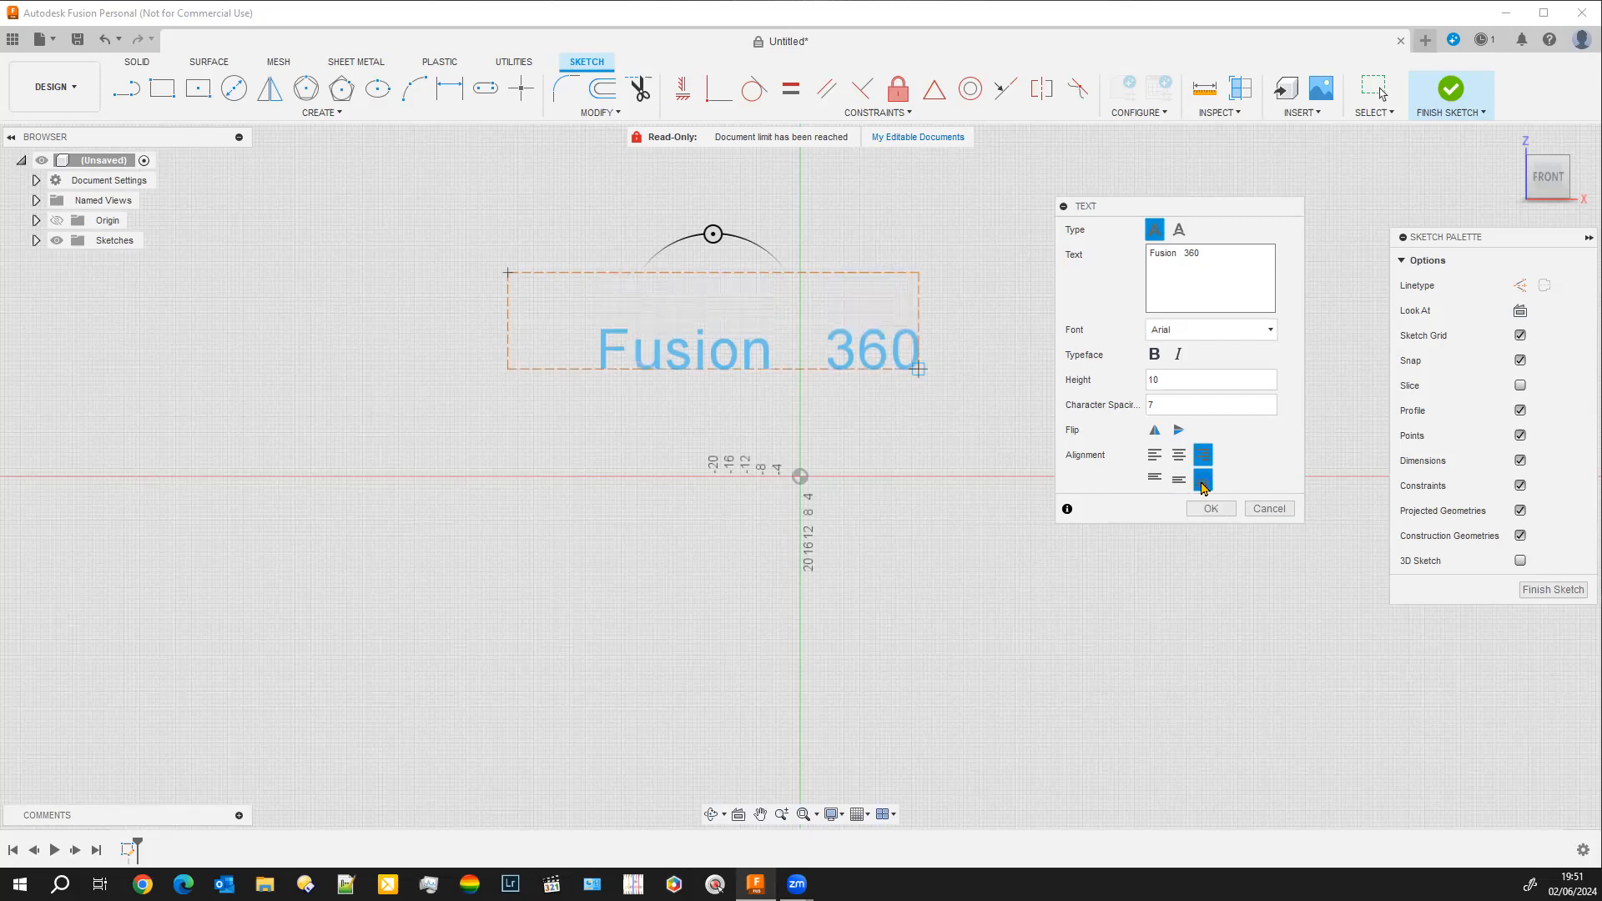
left_click(1157, 483)
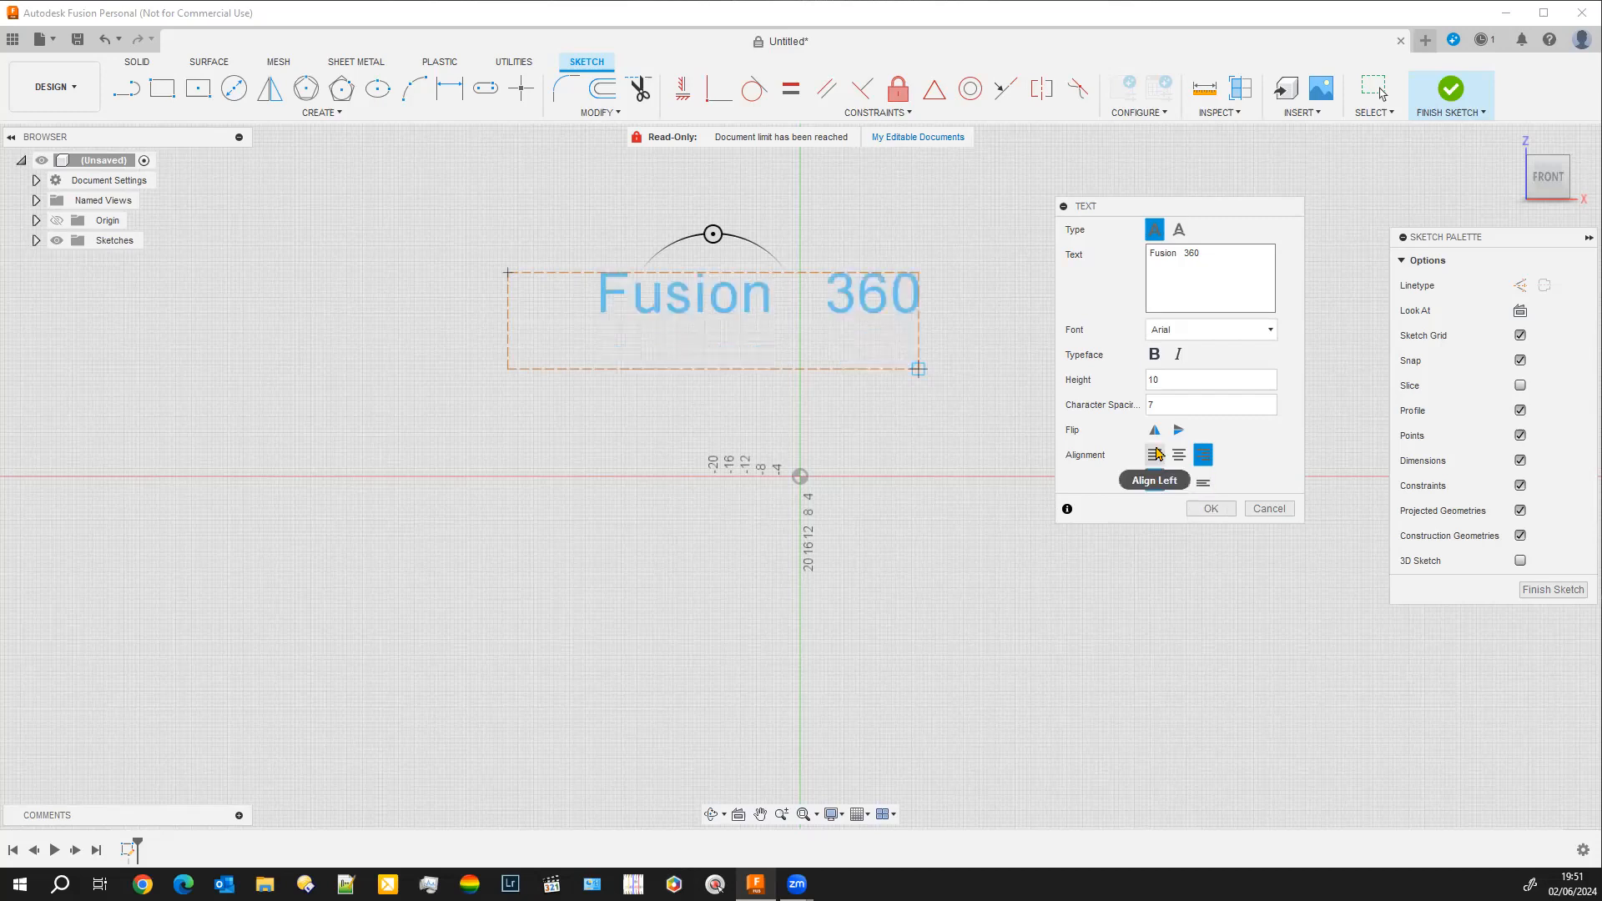
left_click(1156, 469)
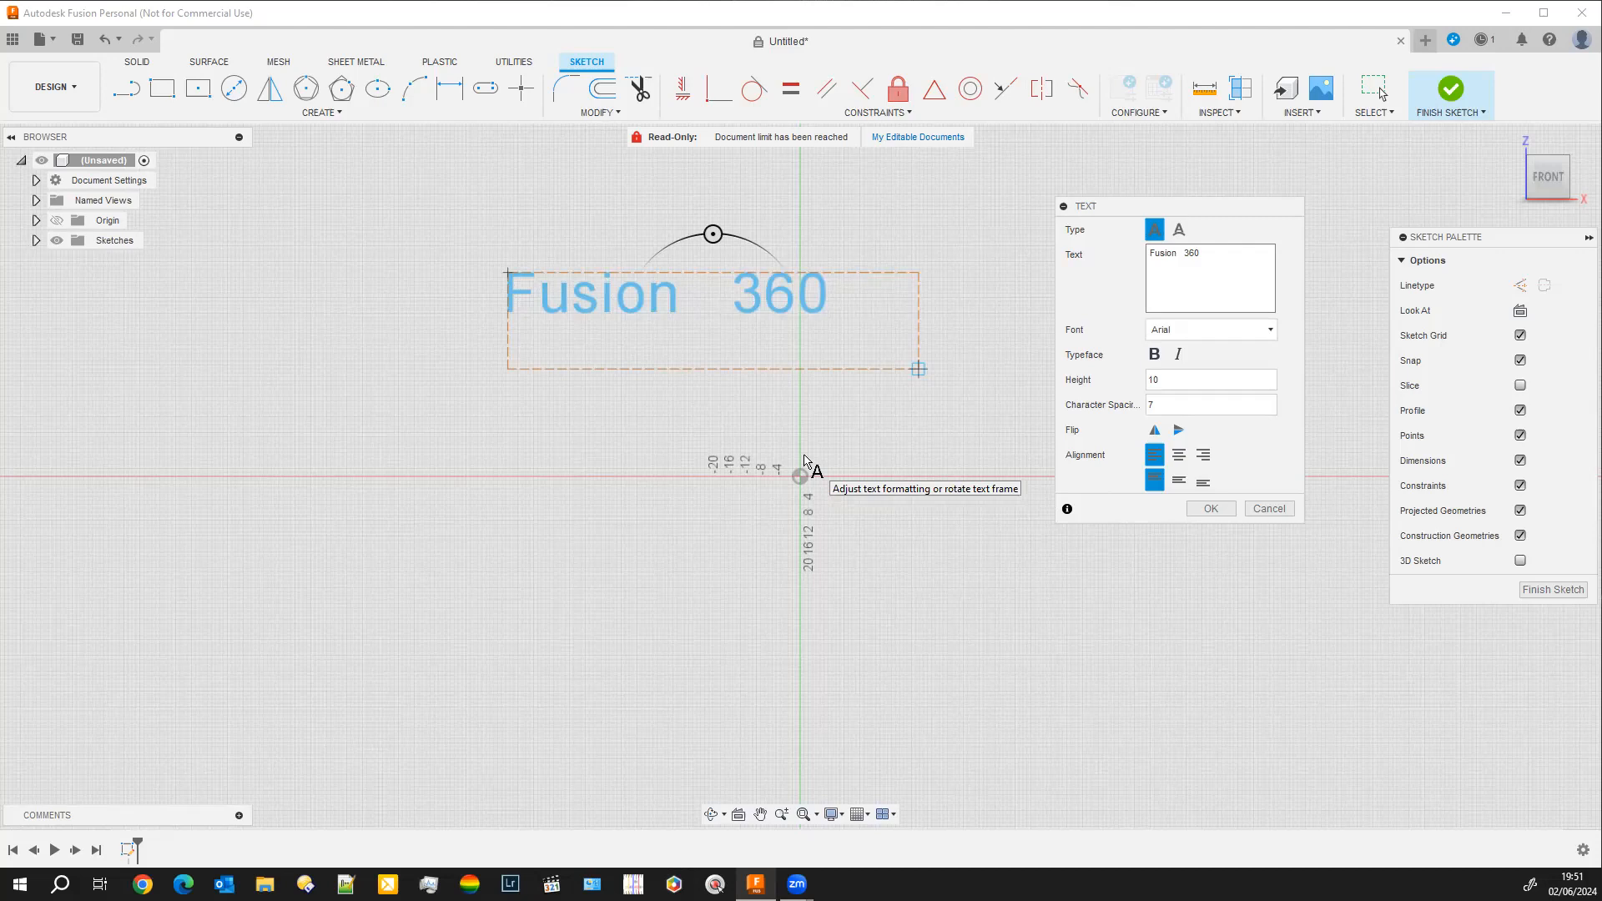
Finish the text and draw a construction-line circle below the text frame, centred down and left of the origin.
scroll(806, 462, "down", 1)
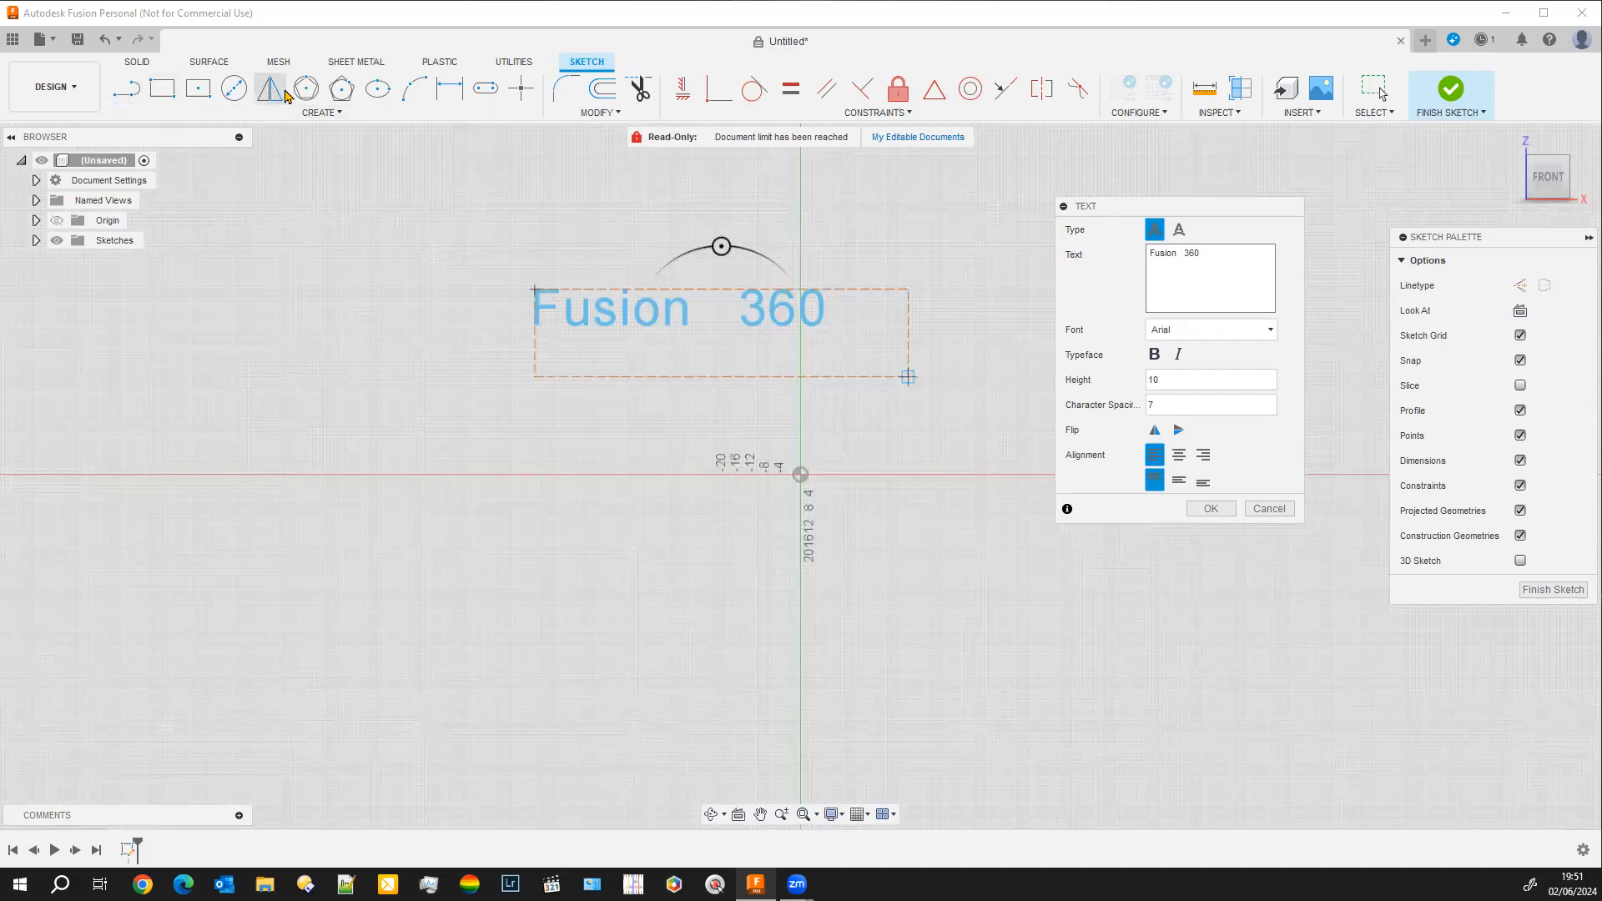
scroll(433, 299, "down", 2)
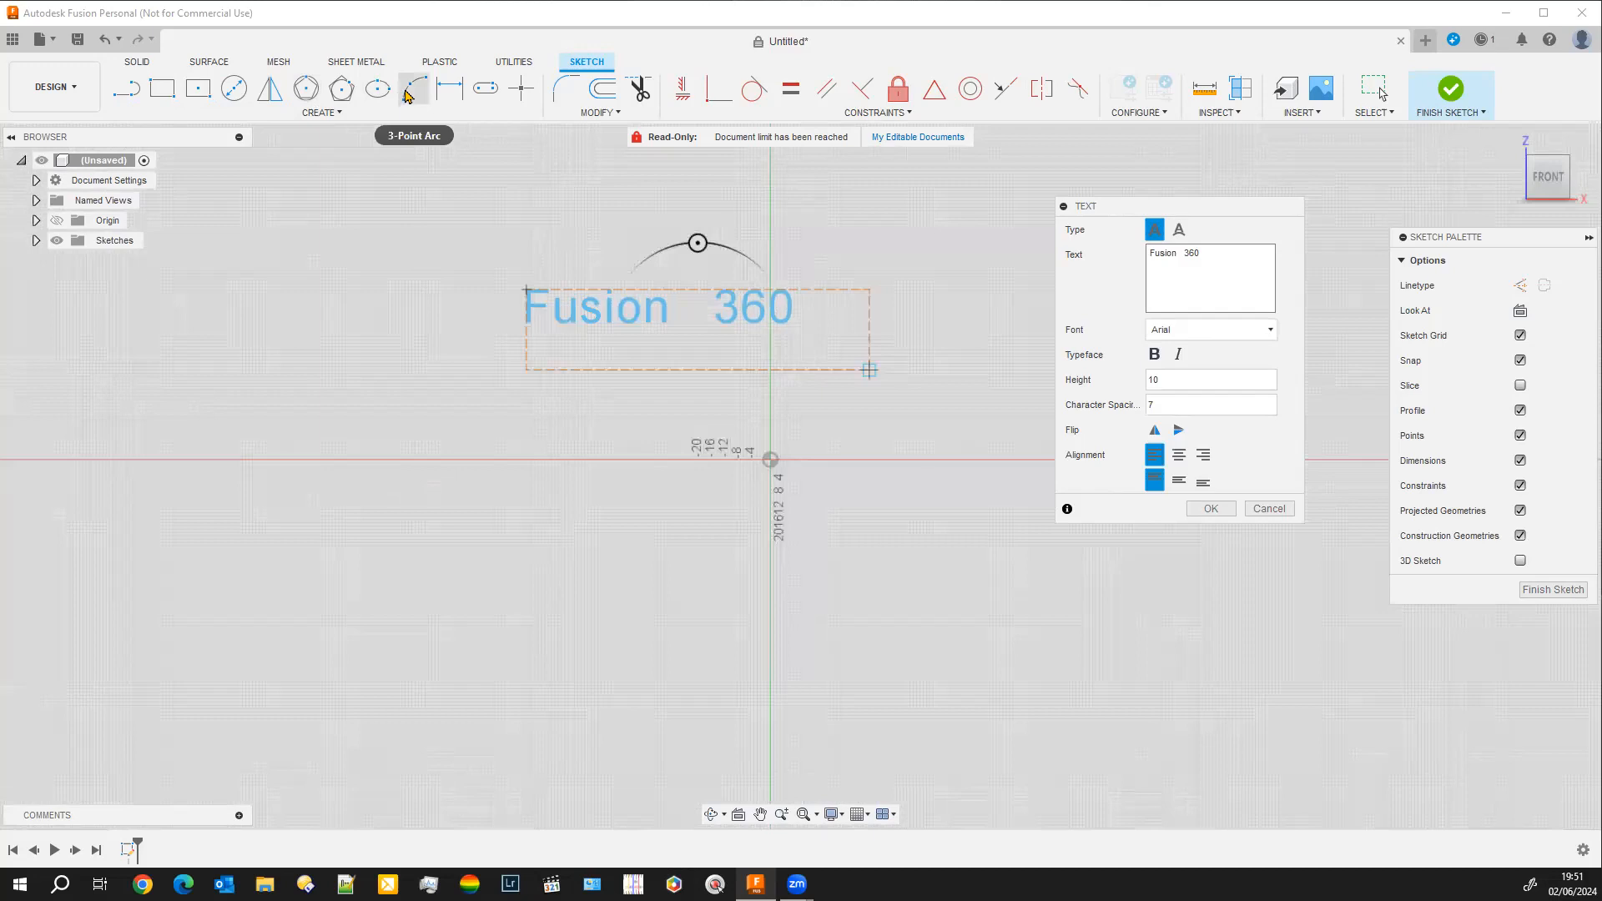
left_click(237, 92)
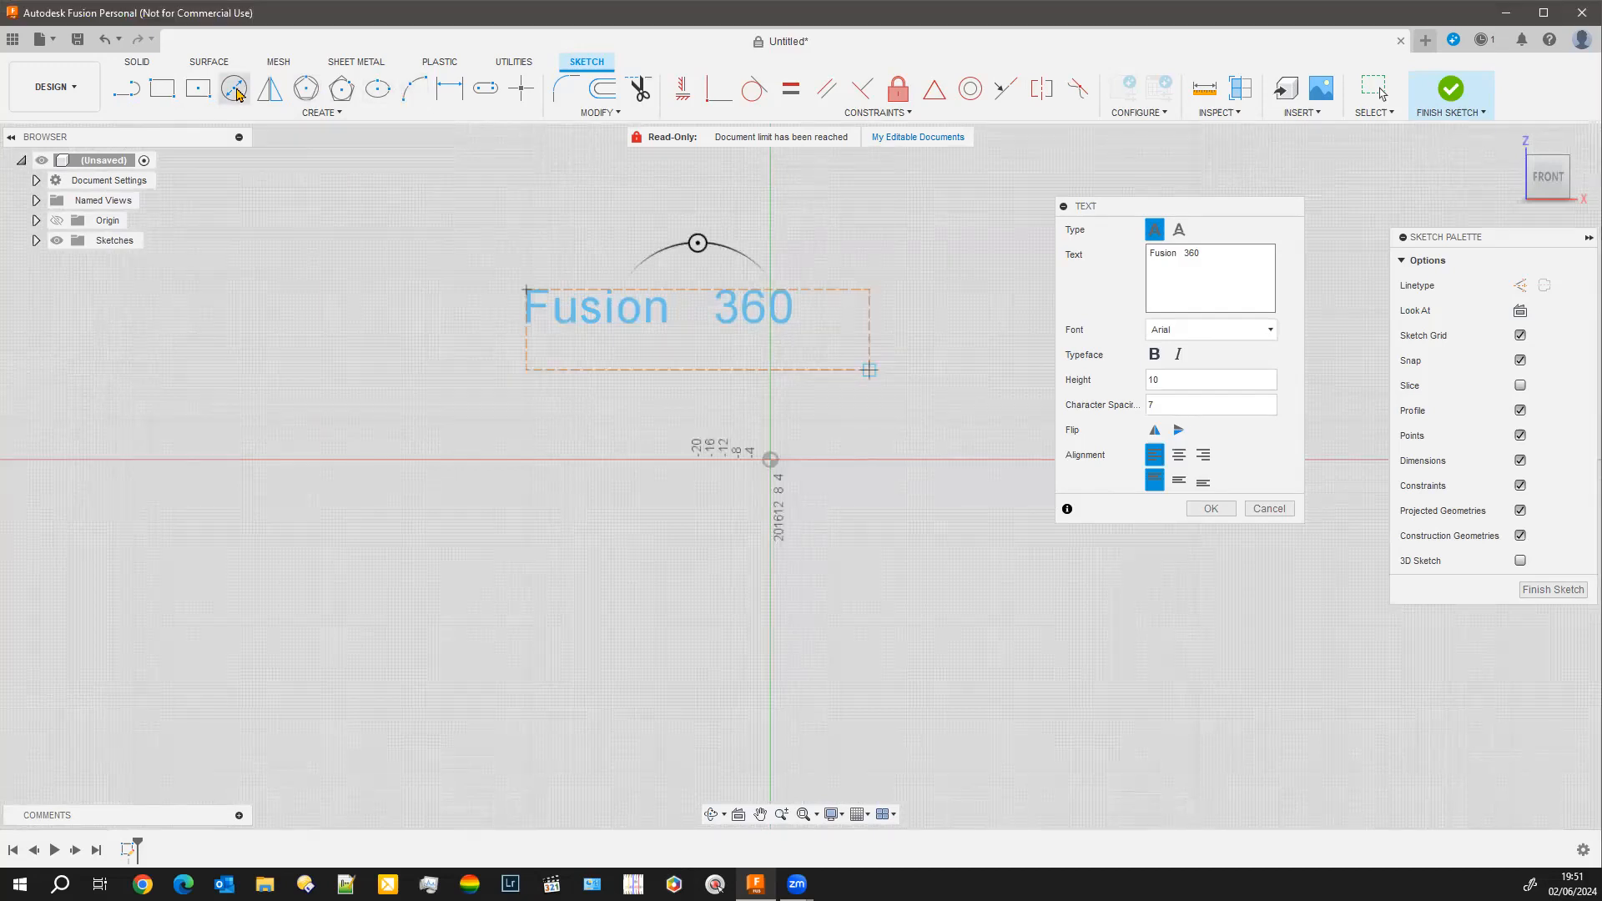
left_click(632, 624)
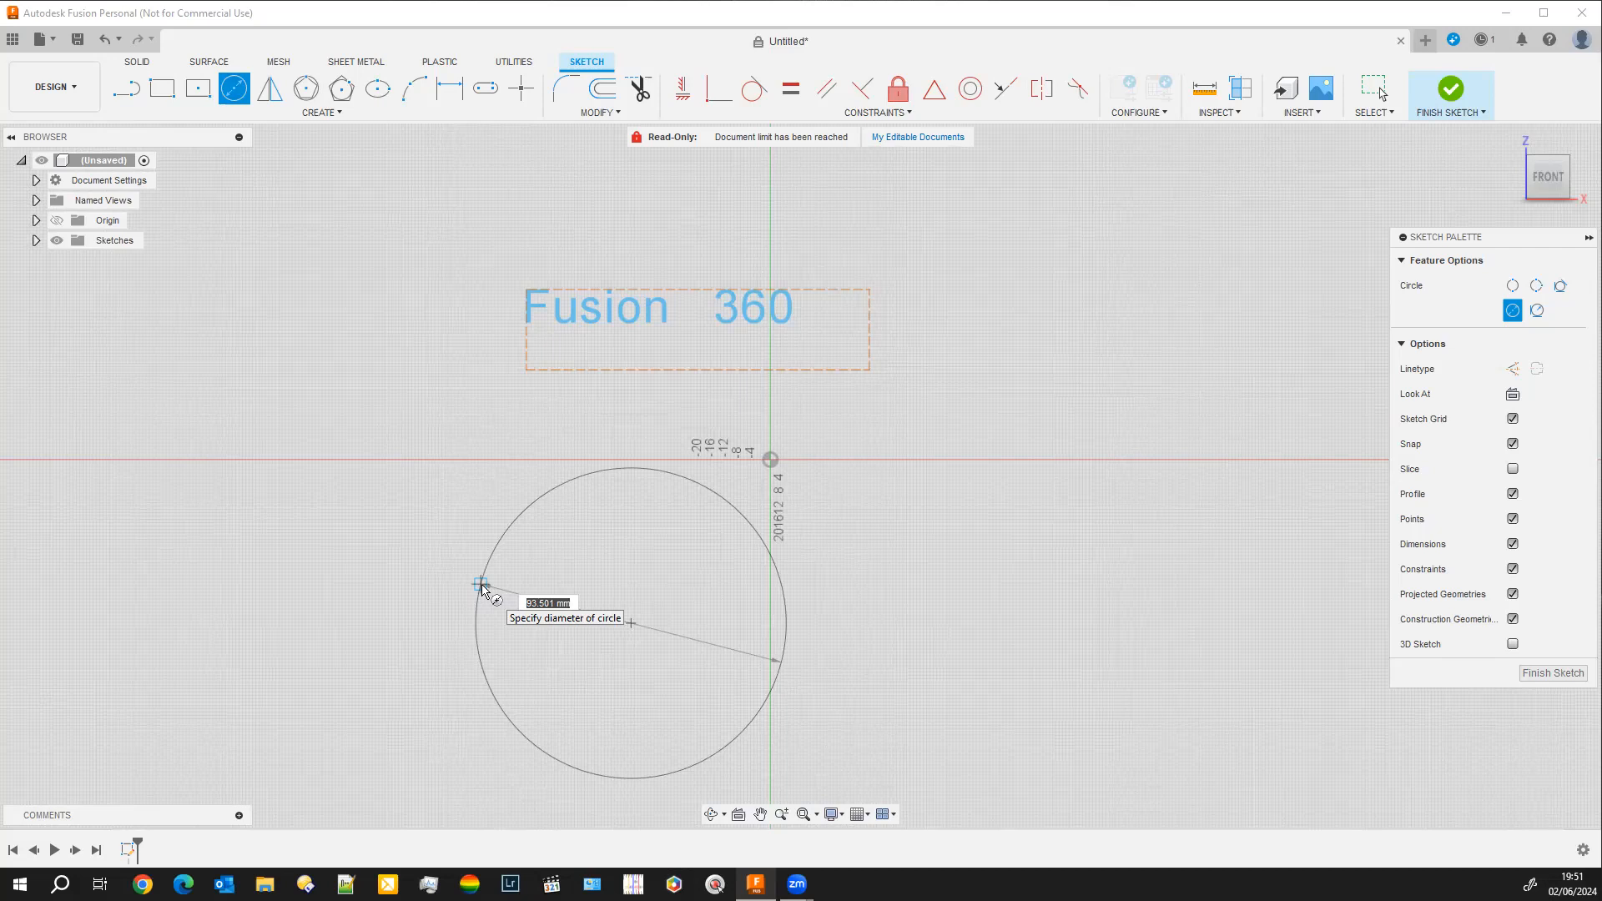
left_click(1513, 368)
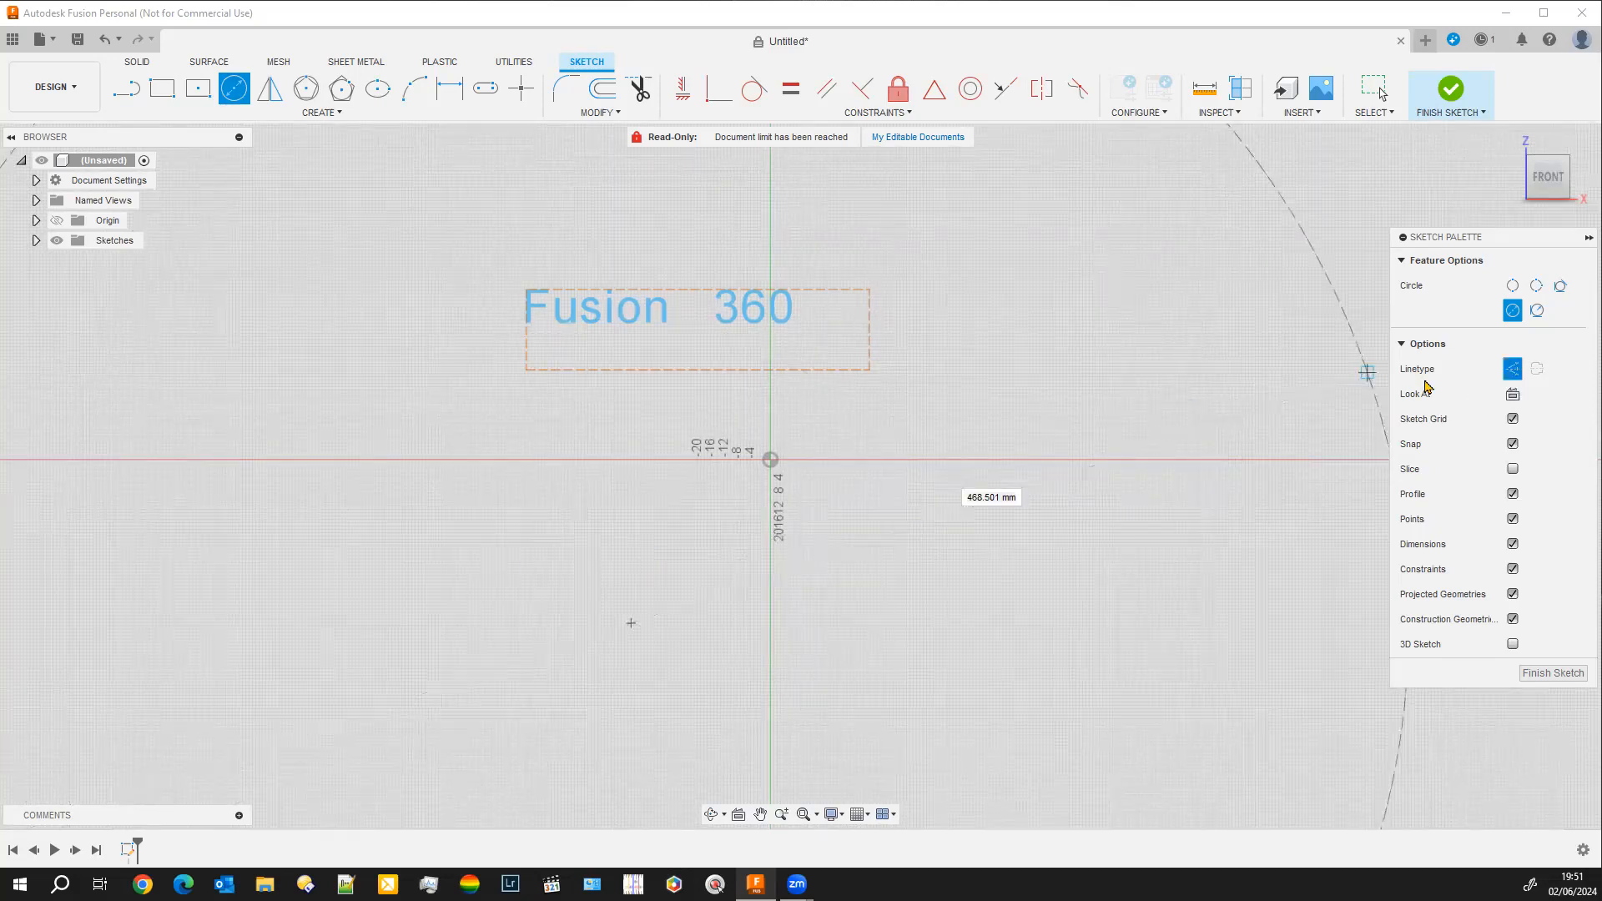
left_click(749, 575)
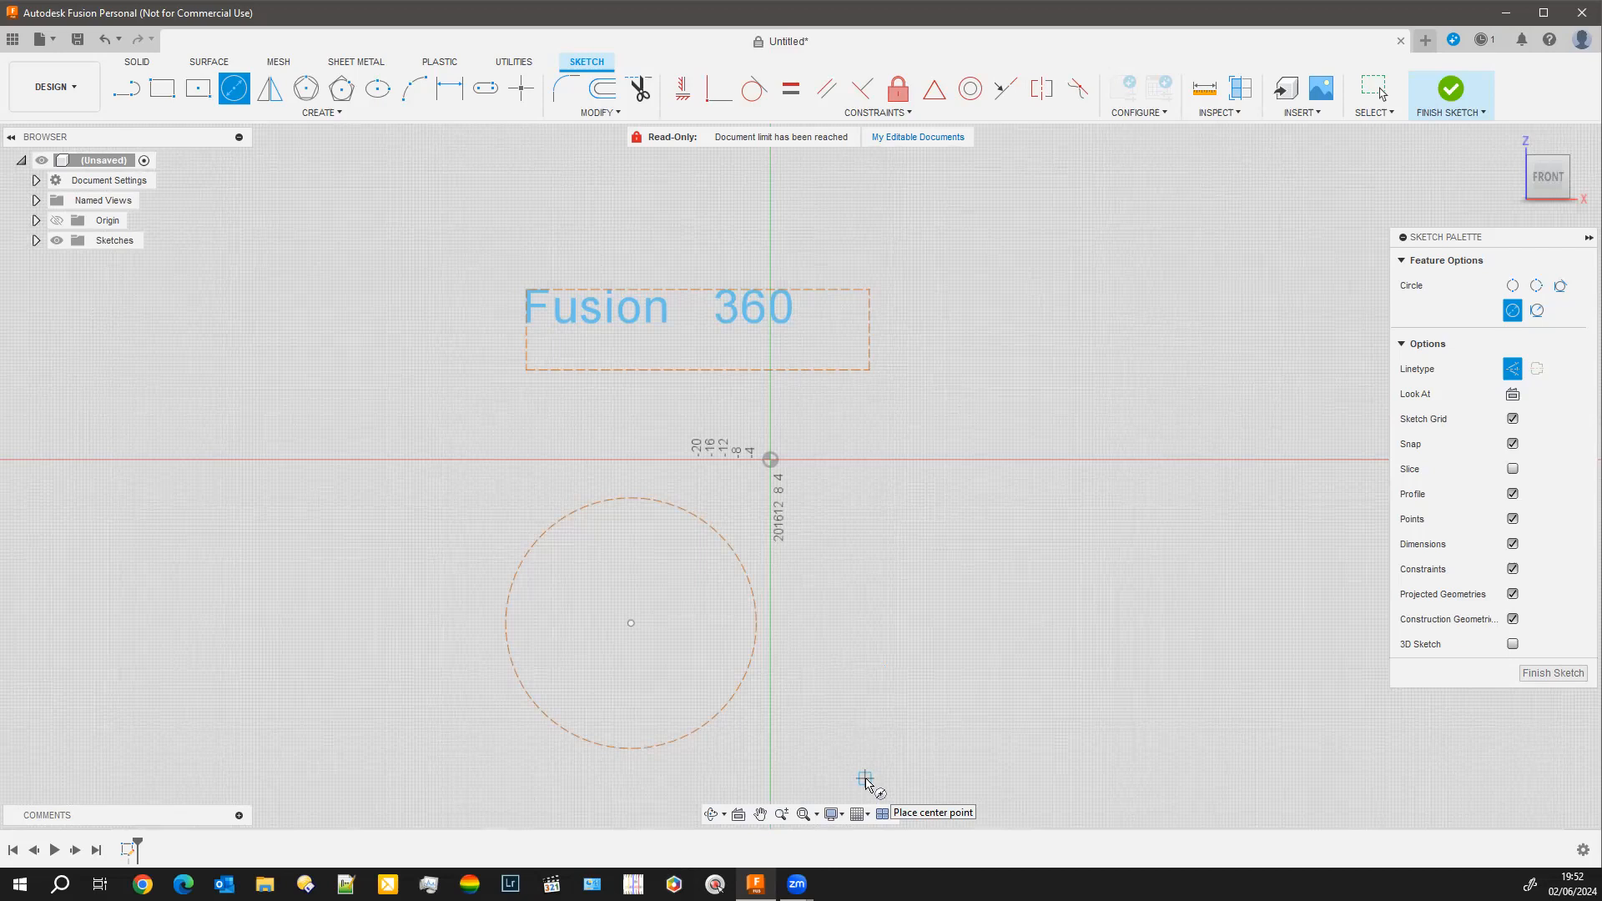
middle_click_drag(873, 651, 881, 522)
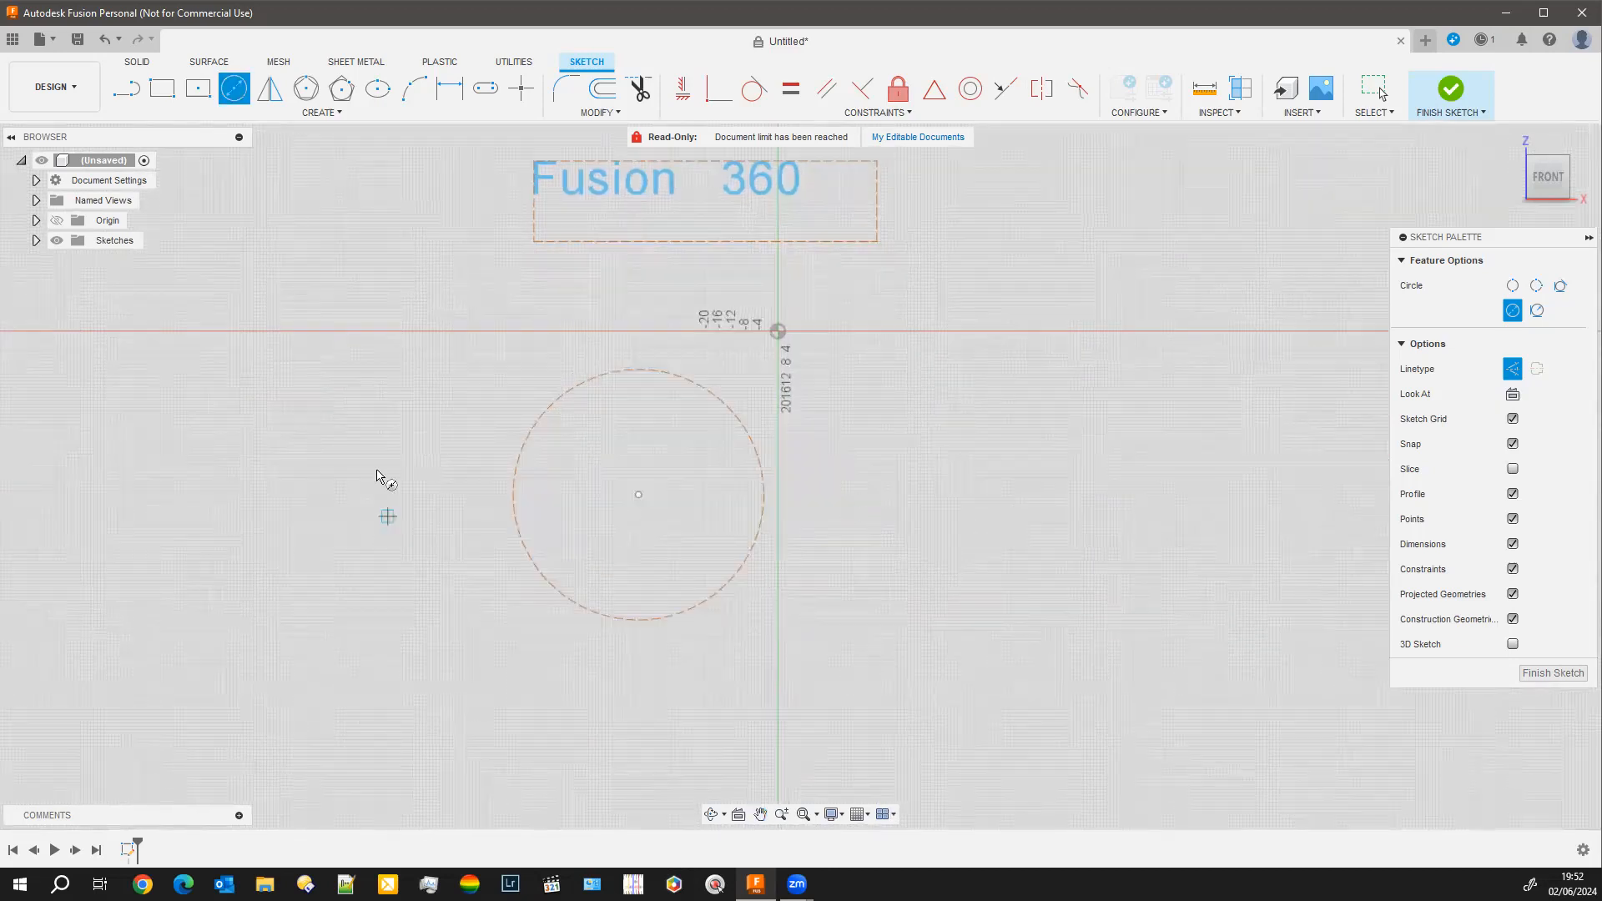
Create text on path along the construction circle, with the wording "Fusion 360p".
left_click(323, 114)
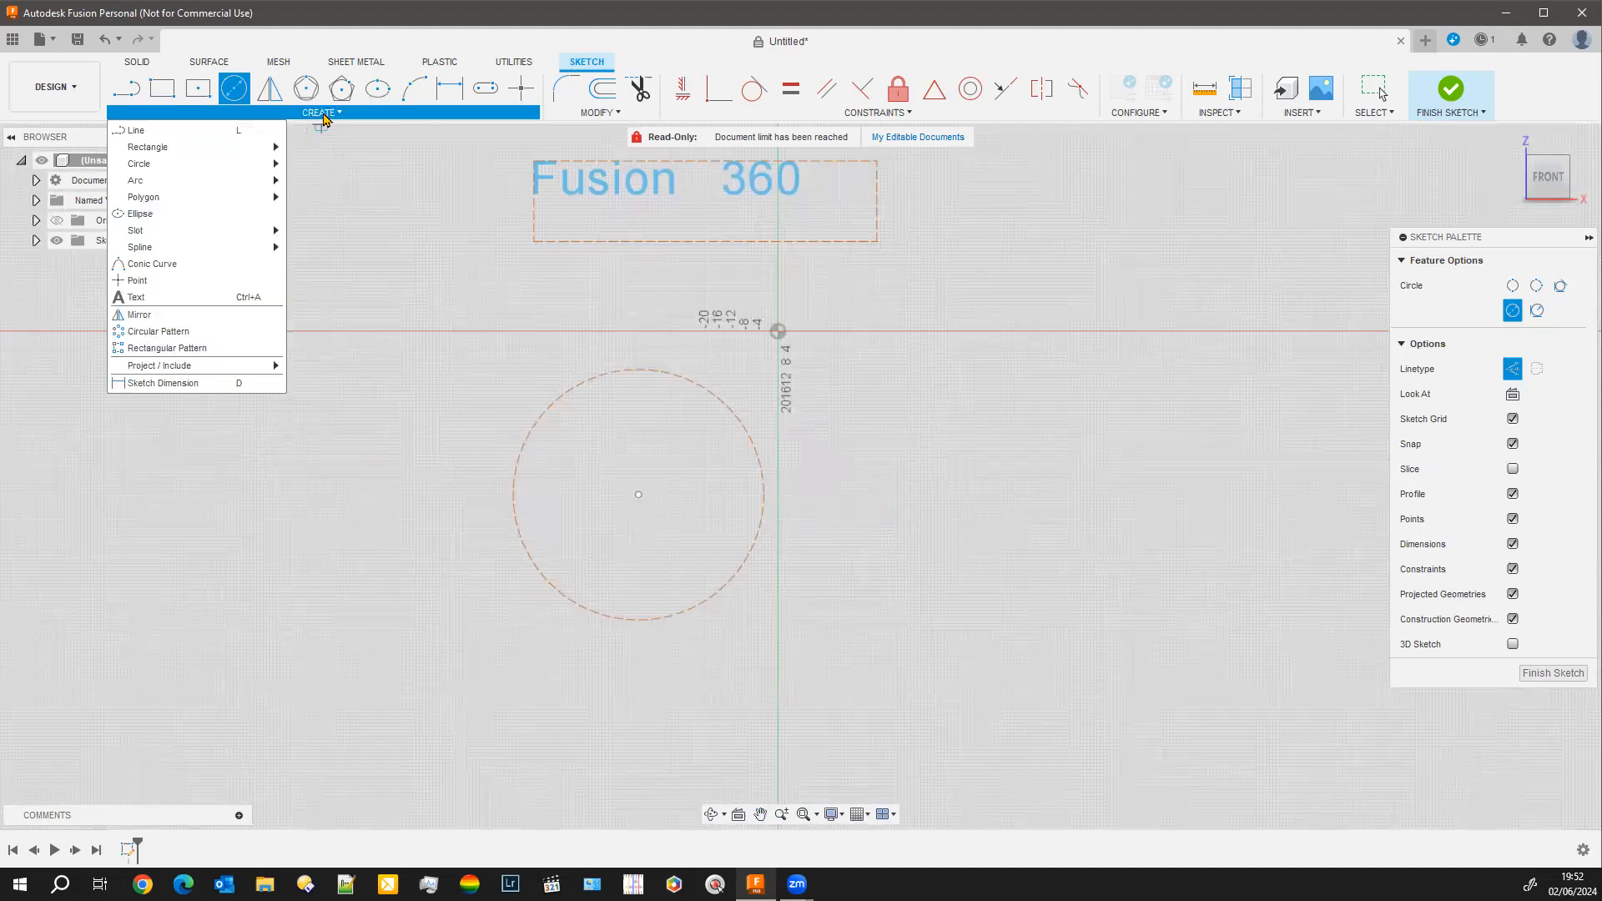
left_click(132, 298)
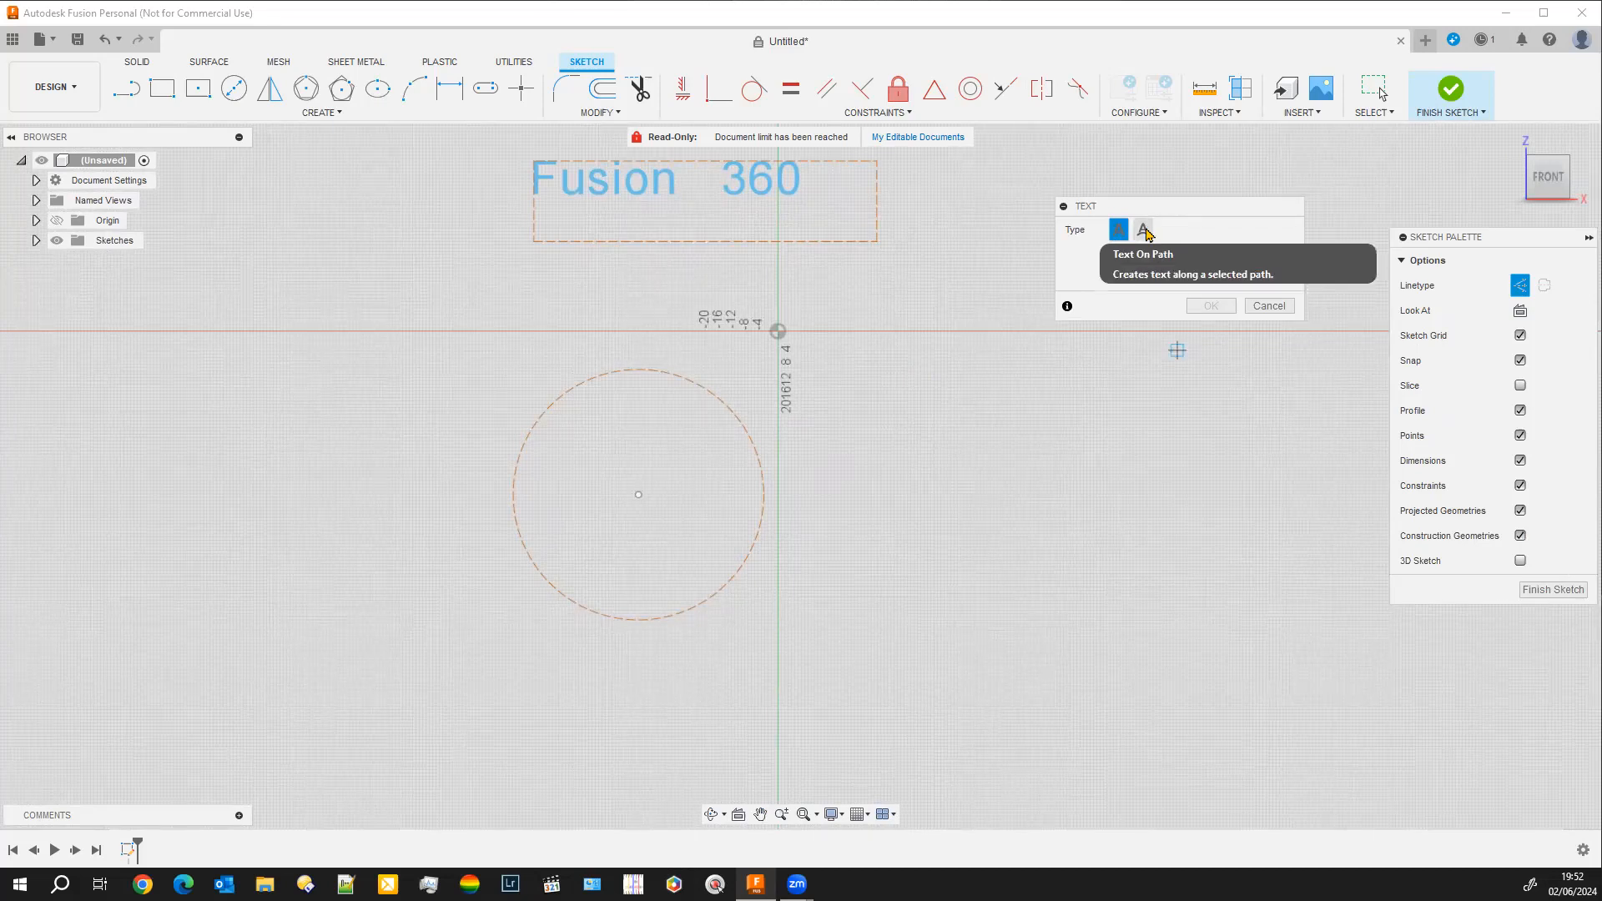
left_click(1144, 230)
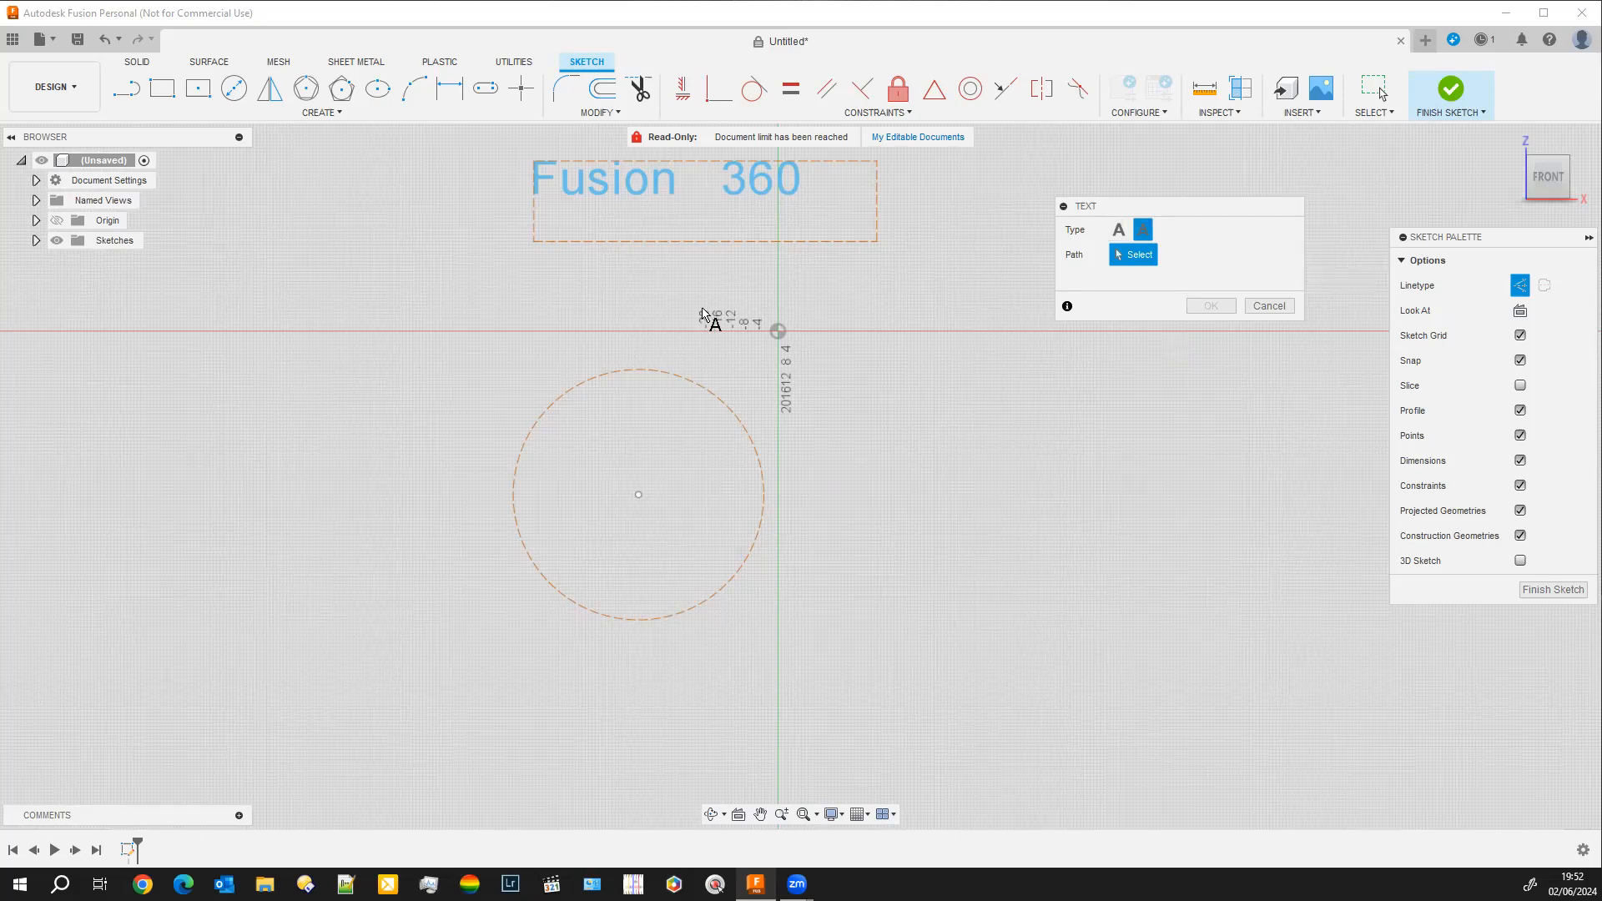
left_click(538, 429)
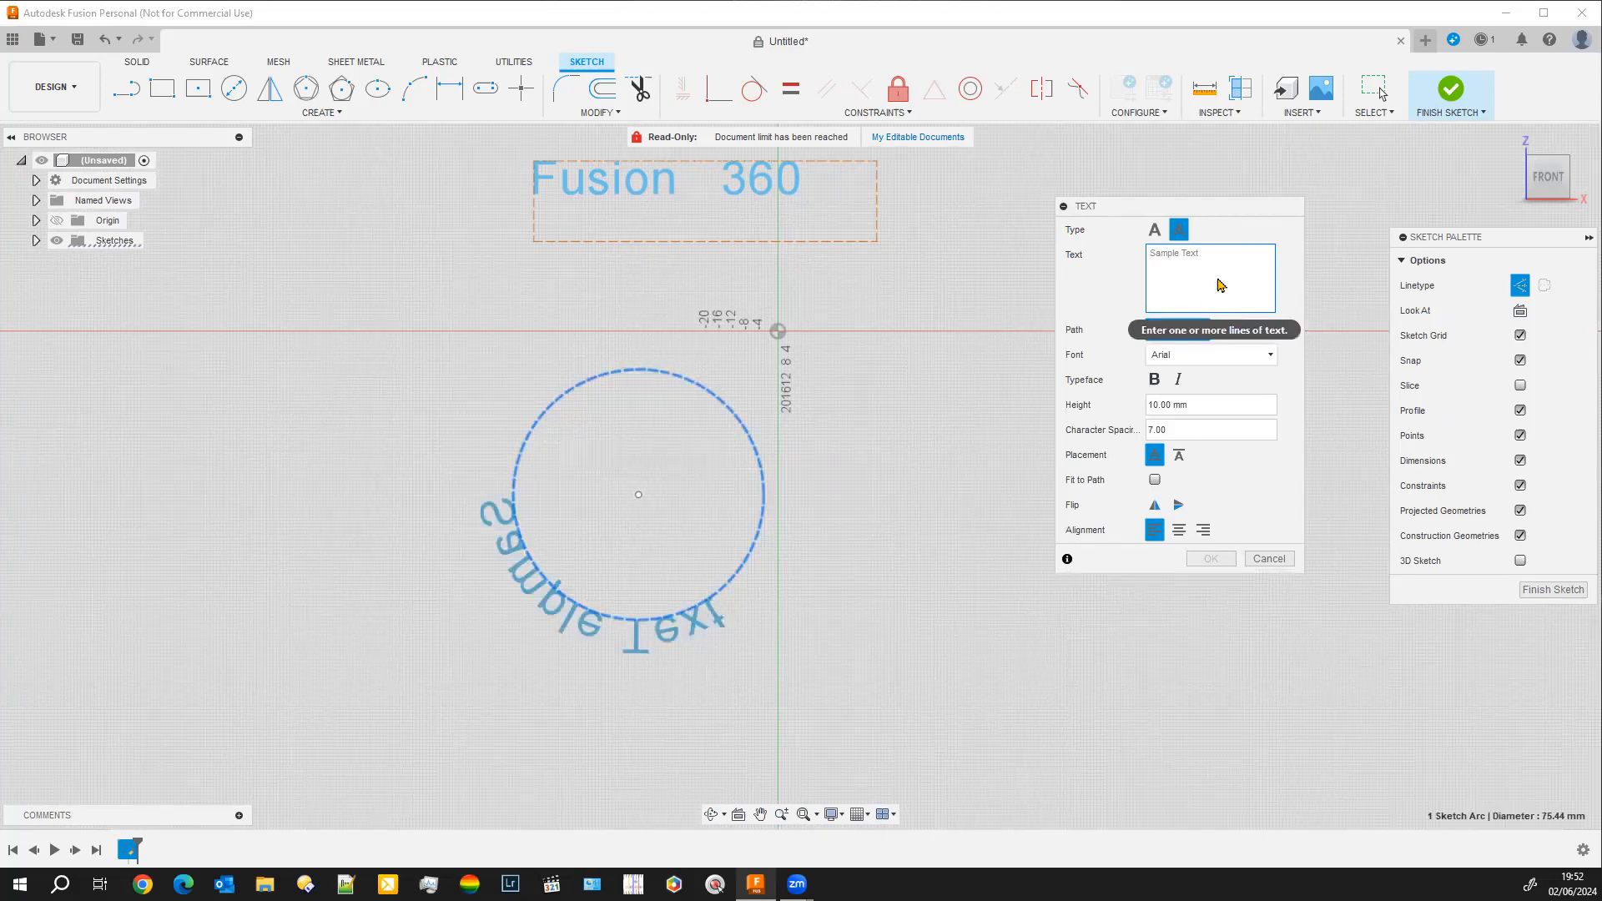
type("Fu")
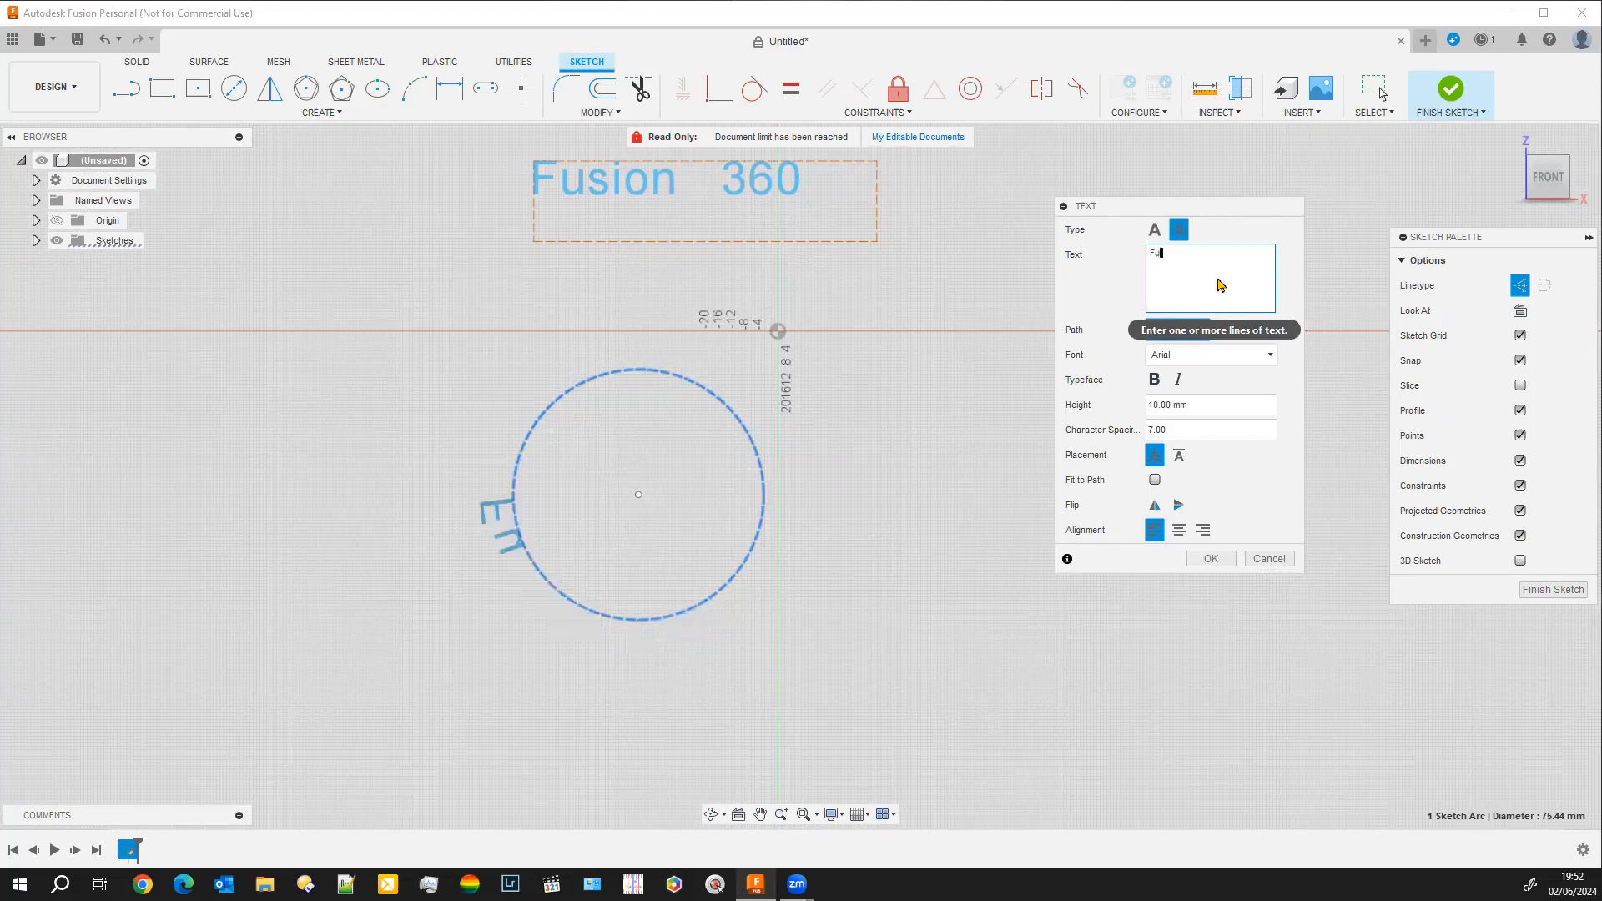
type("sion 360p")
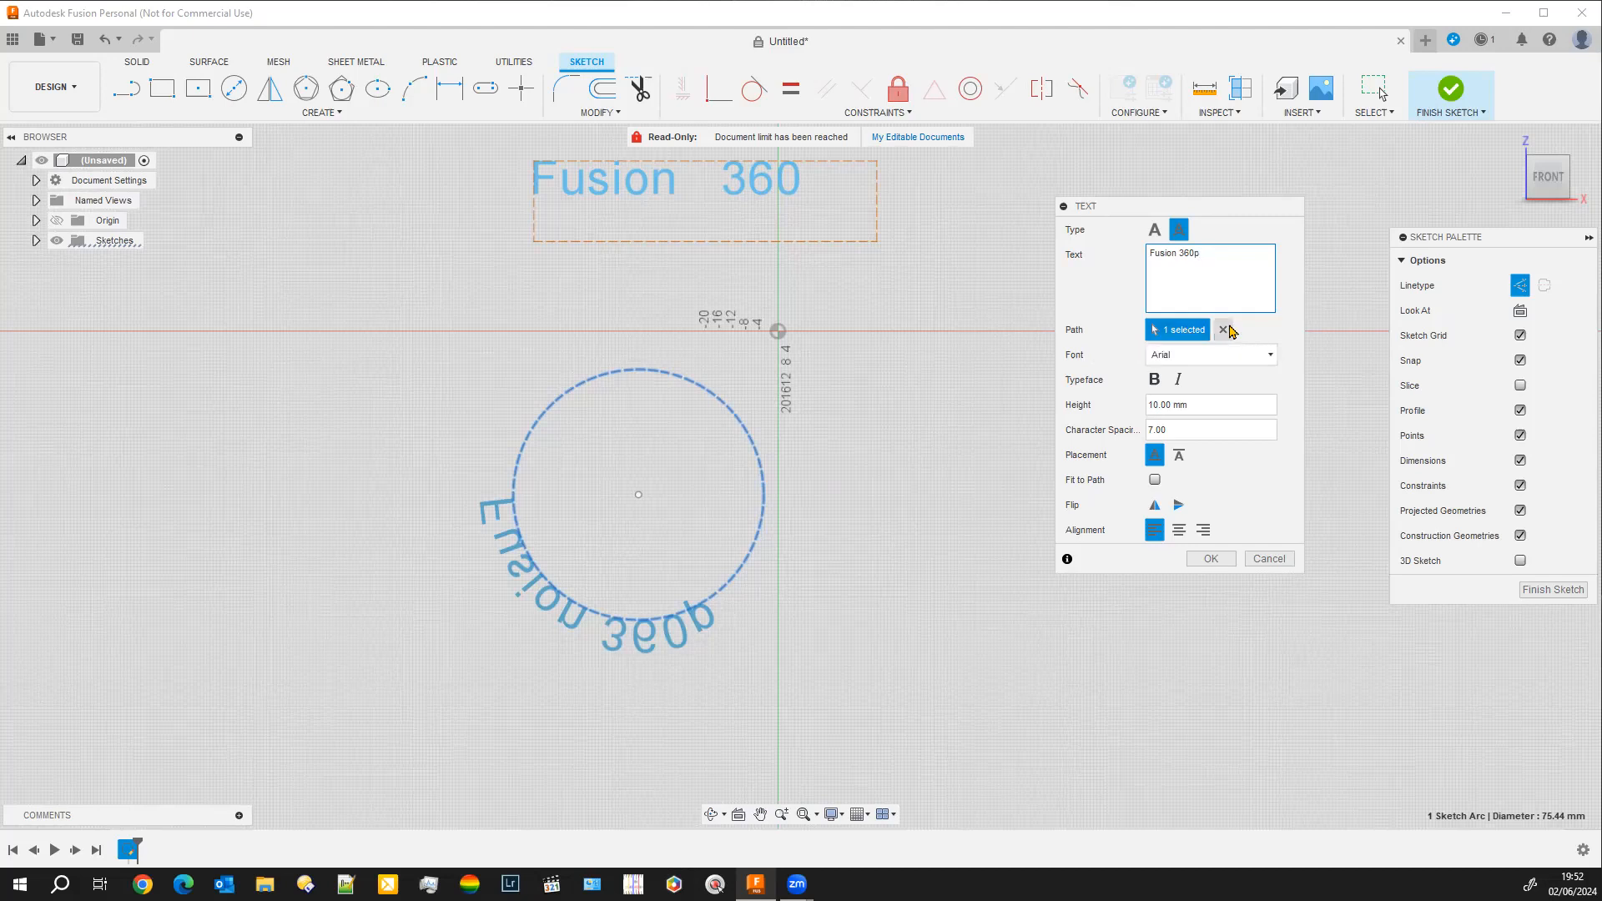
Try center and right alignment for the text on the circle, and return it to left alignment.
left_click(1274, 357)
left_click(1181, 539)
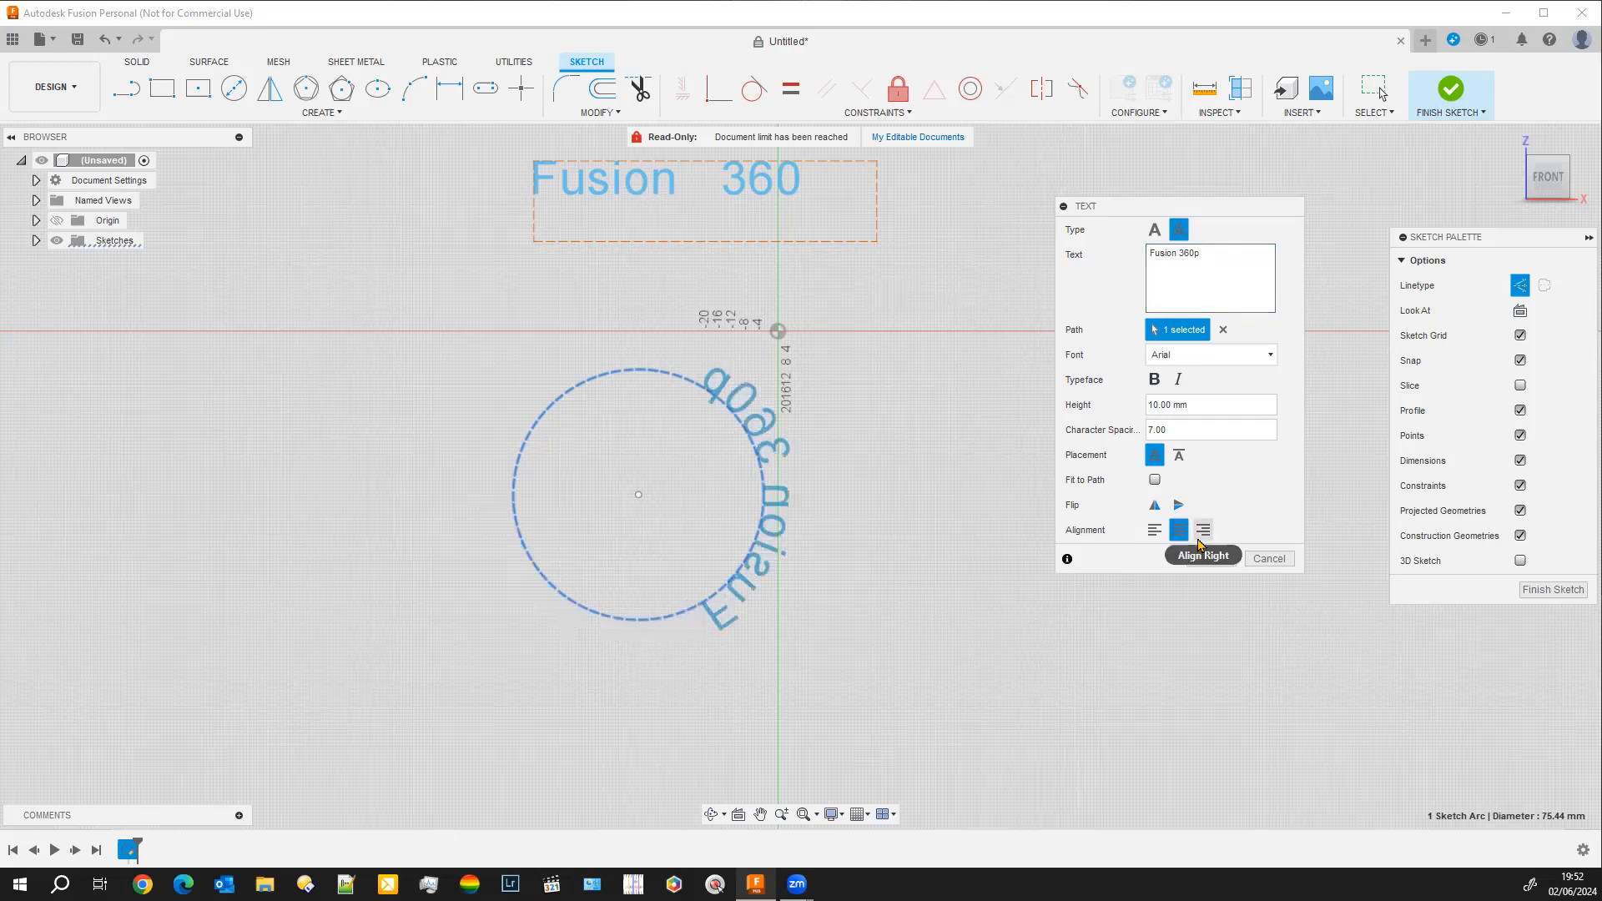
left_click(1206, 534)
left_click(1179, 534)
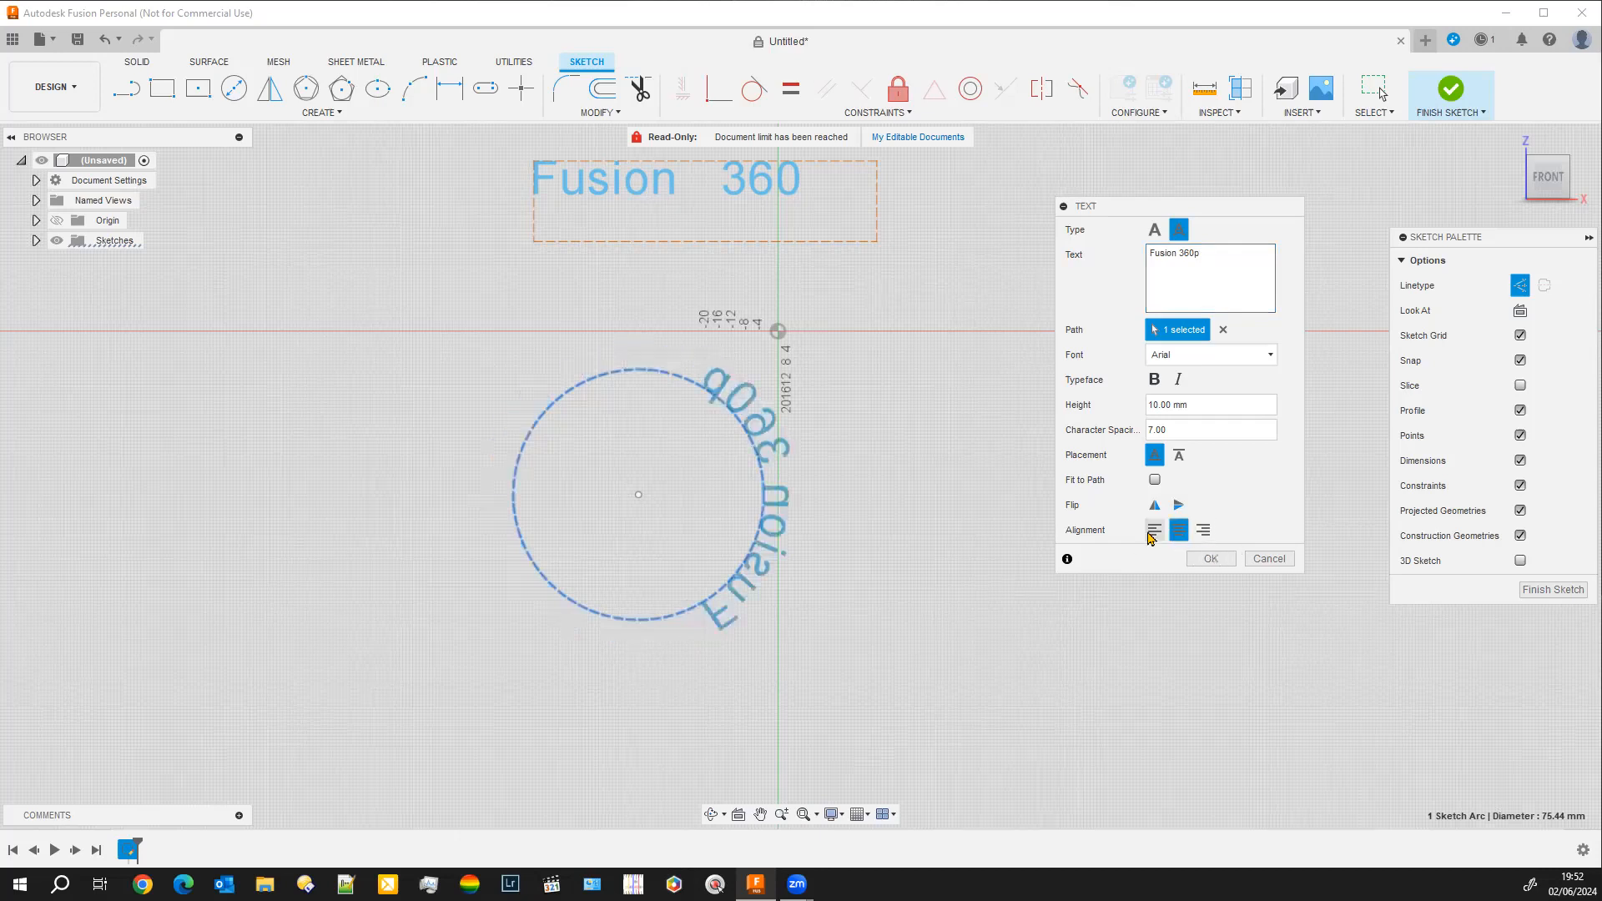
left_click(1155, 532)
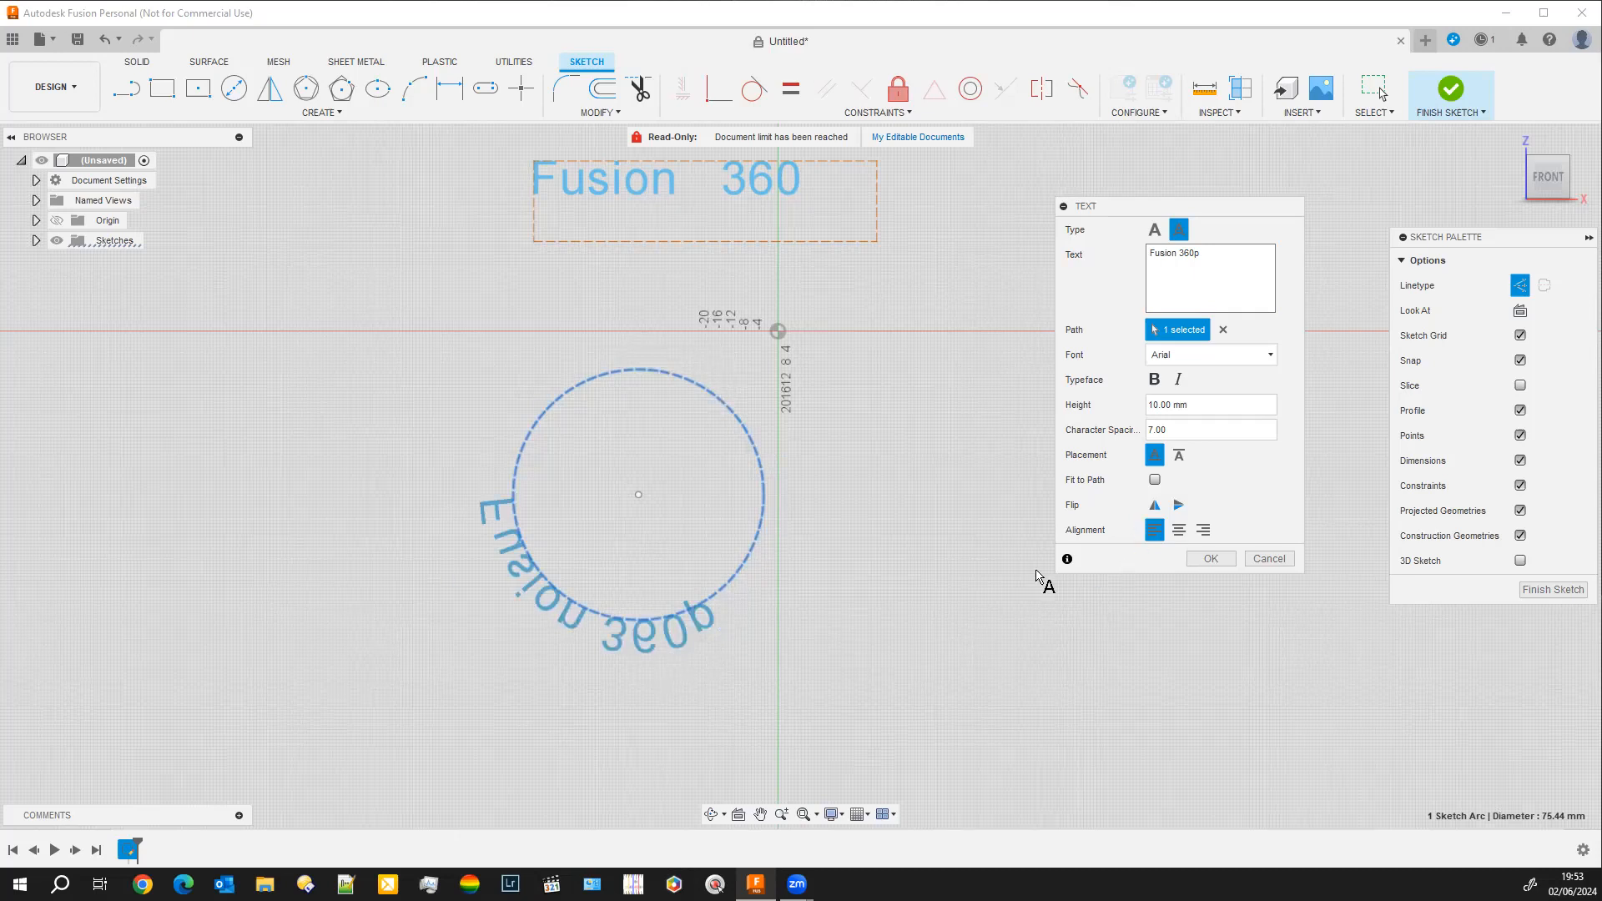
Flip the text on the circle horizontally and set its alignment to center.
left_click(1155, 507)
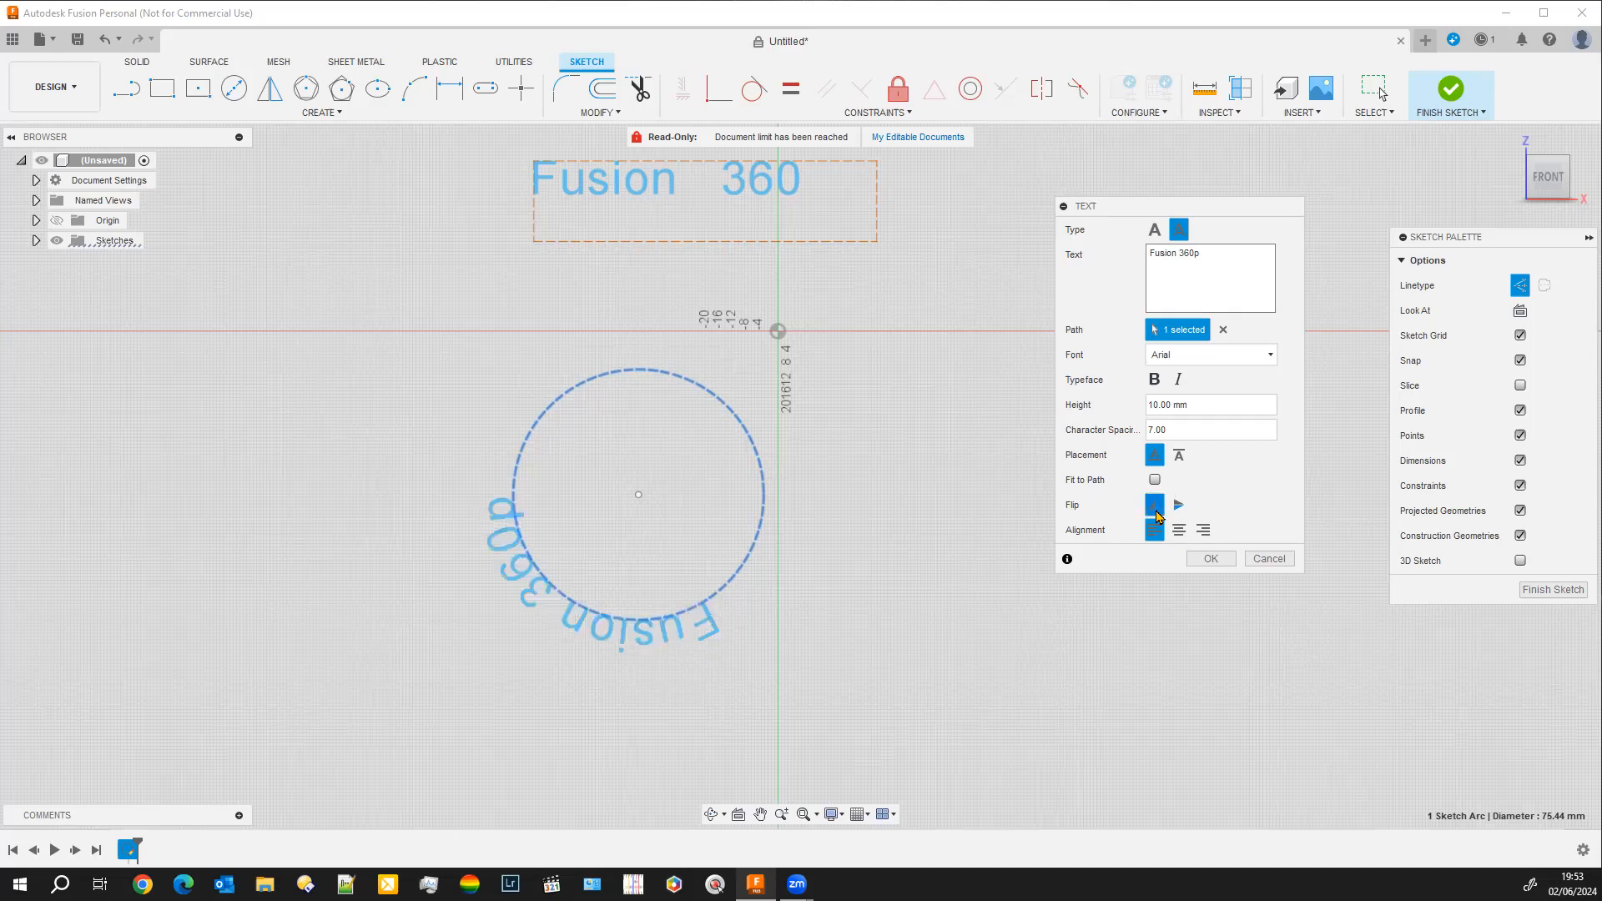
left_click(1180, 533)
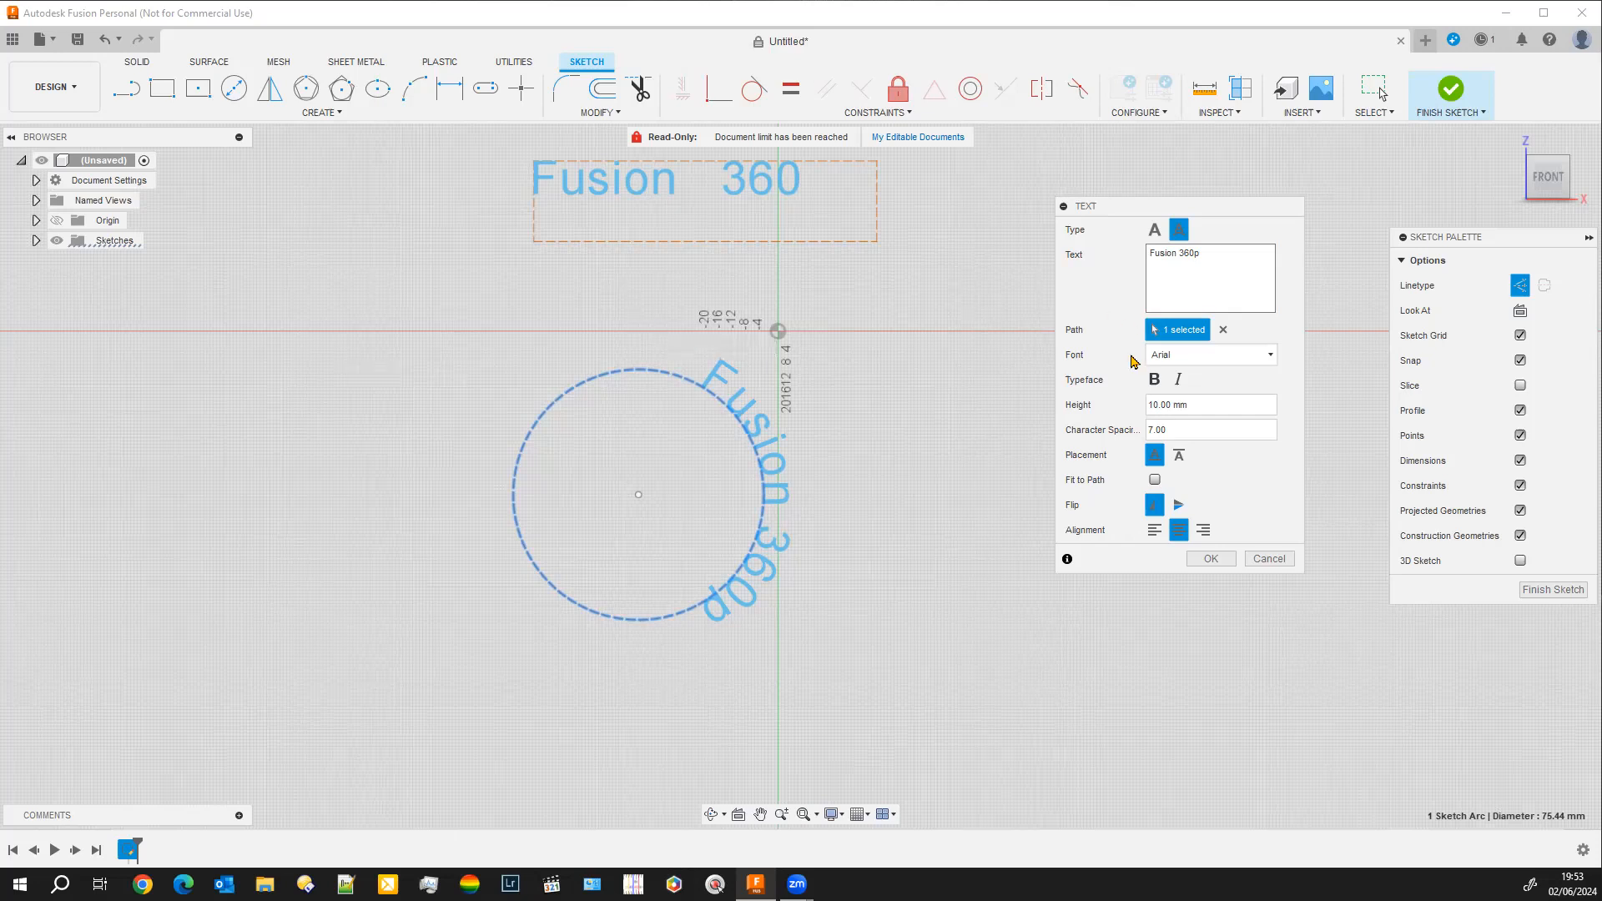
Correct the wording of the text on the circle to "Fusion 360".
left_click(1205, 253)
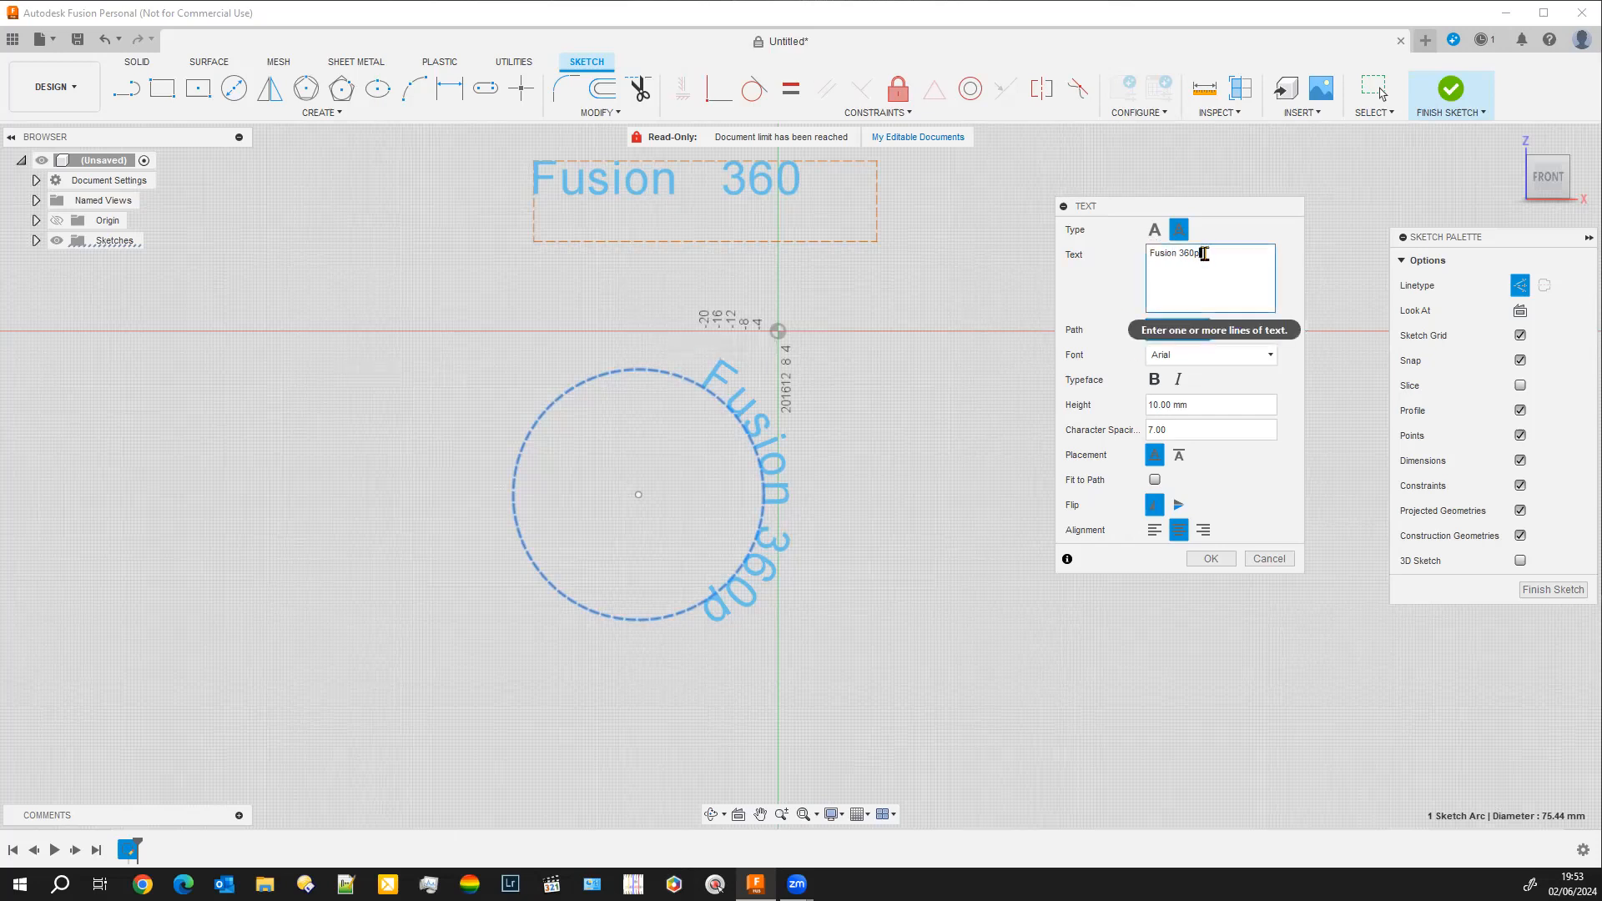
key("BackSpace")
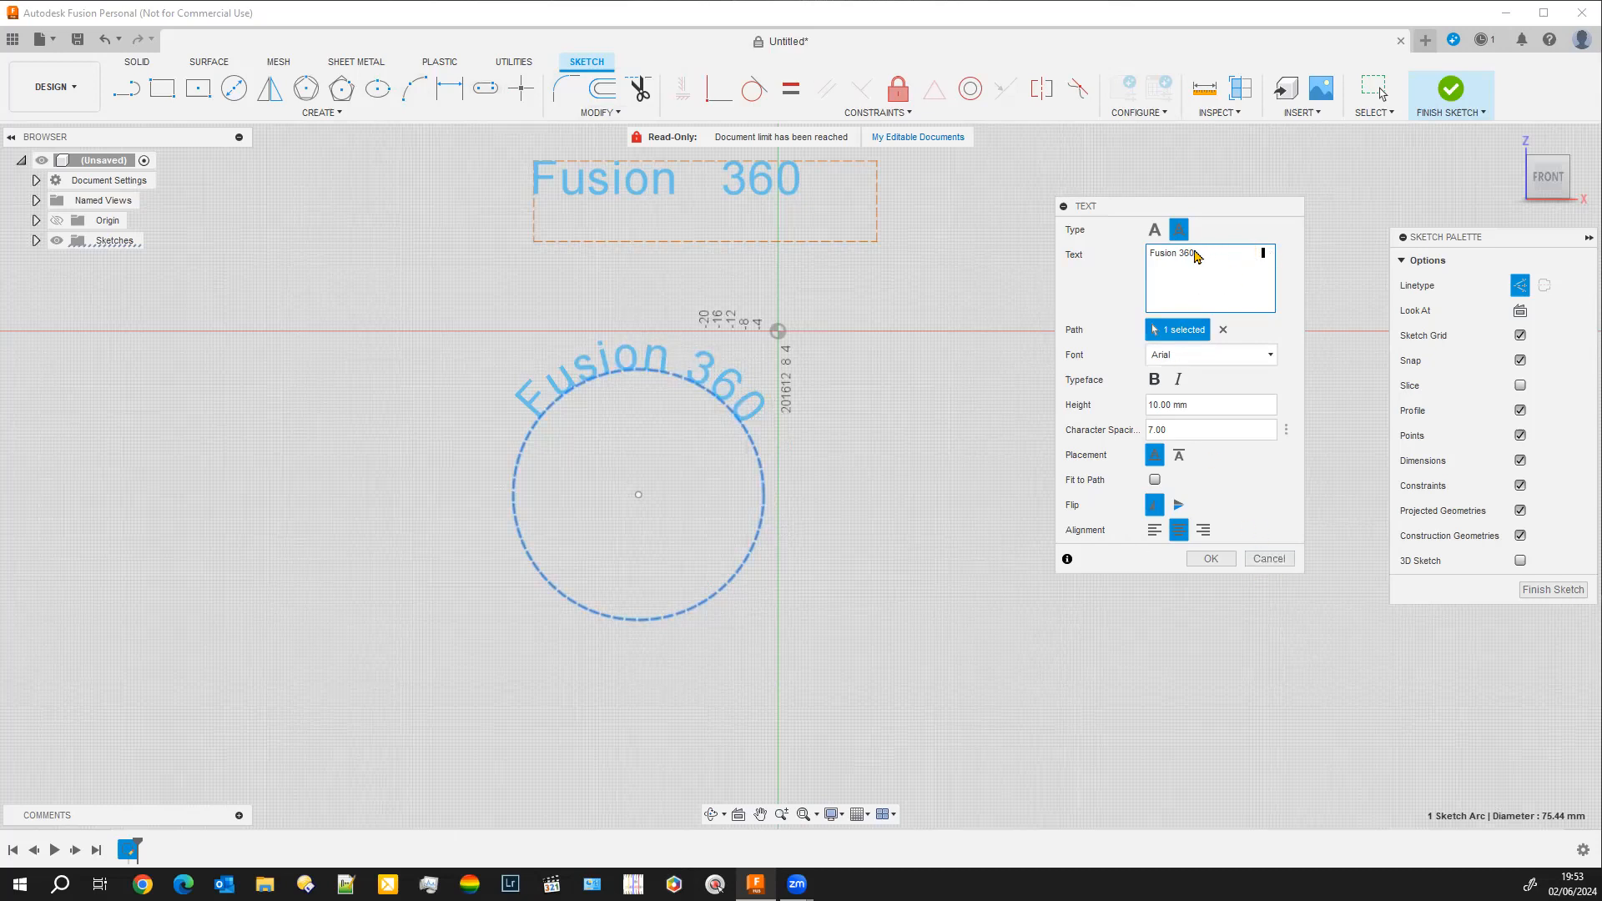
left_click_drag(1198, 257, 1228, 279)
key("BackSpace")
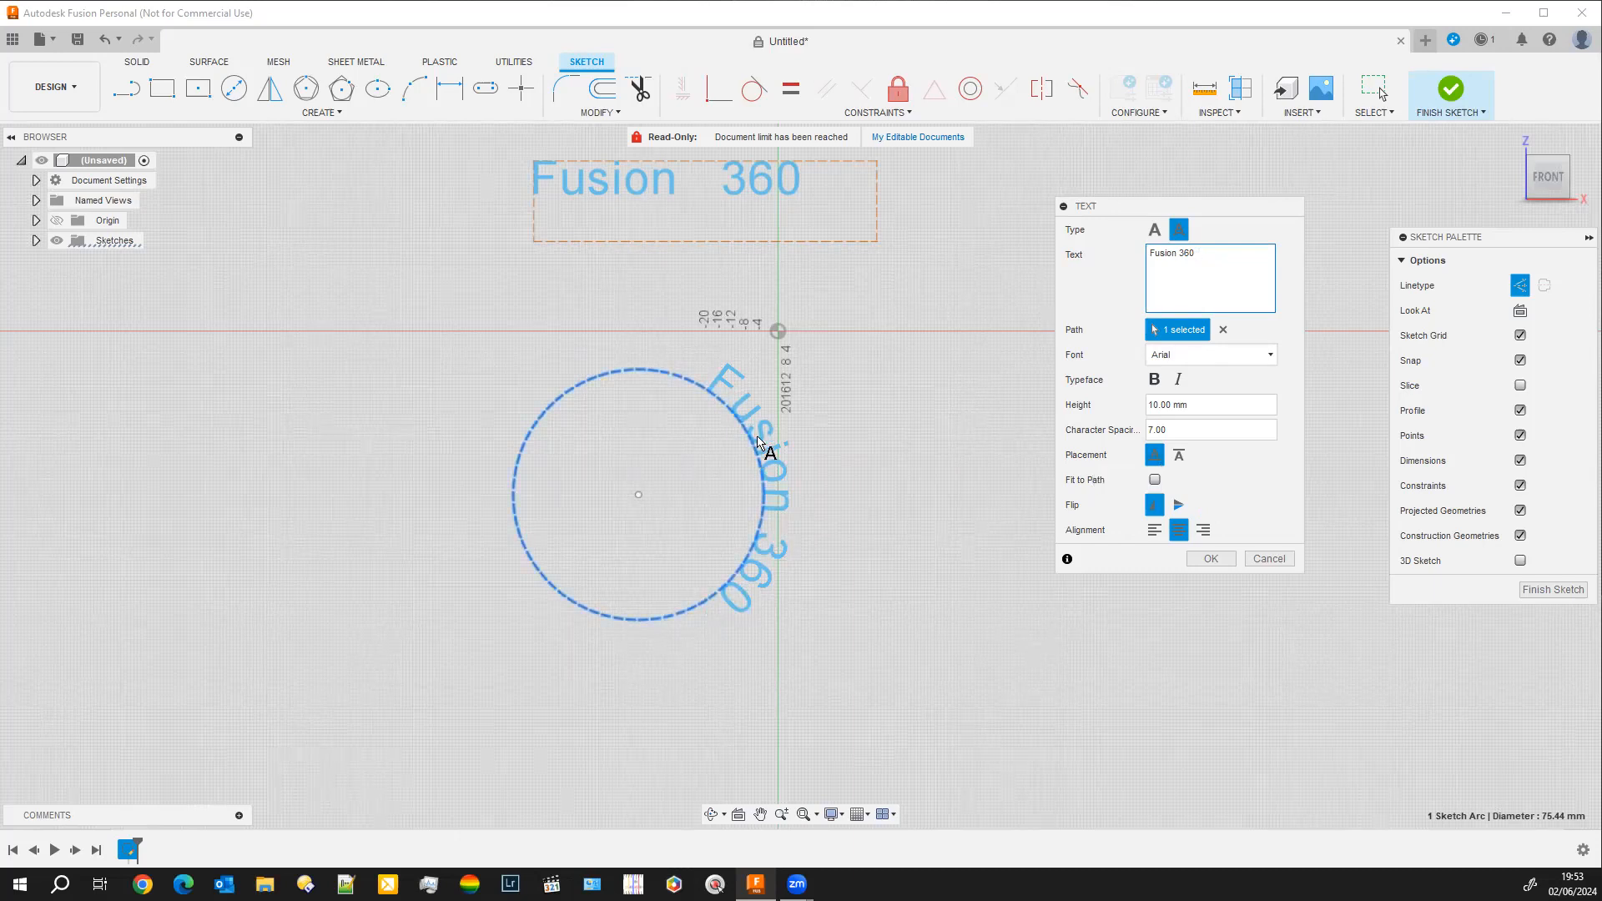
Try placing the text inside the circular path, return it to the outside, and finish the text.
left_click(1180, 456)
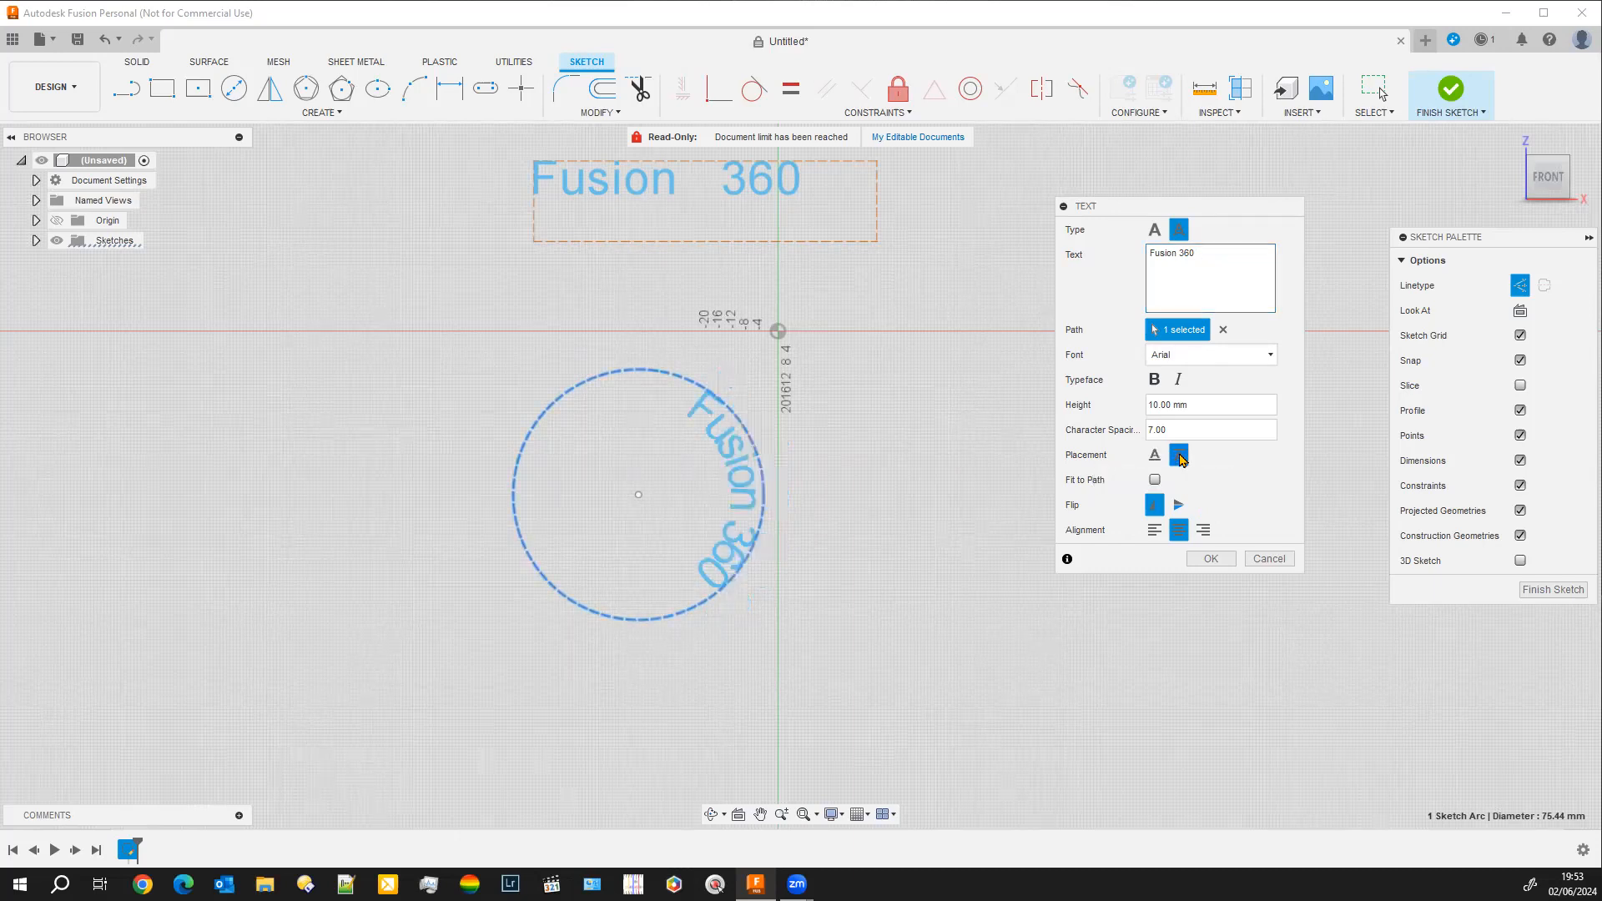
left_click(1157, 457)
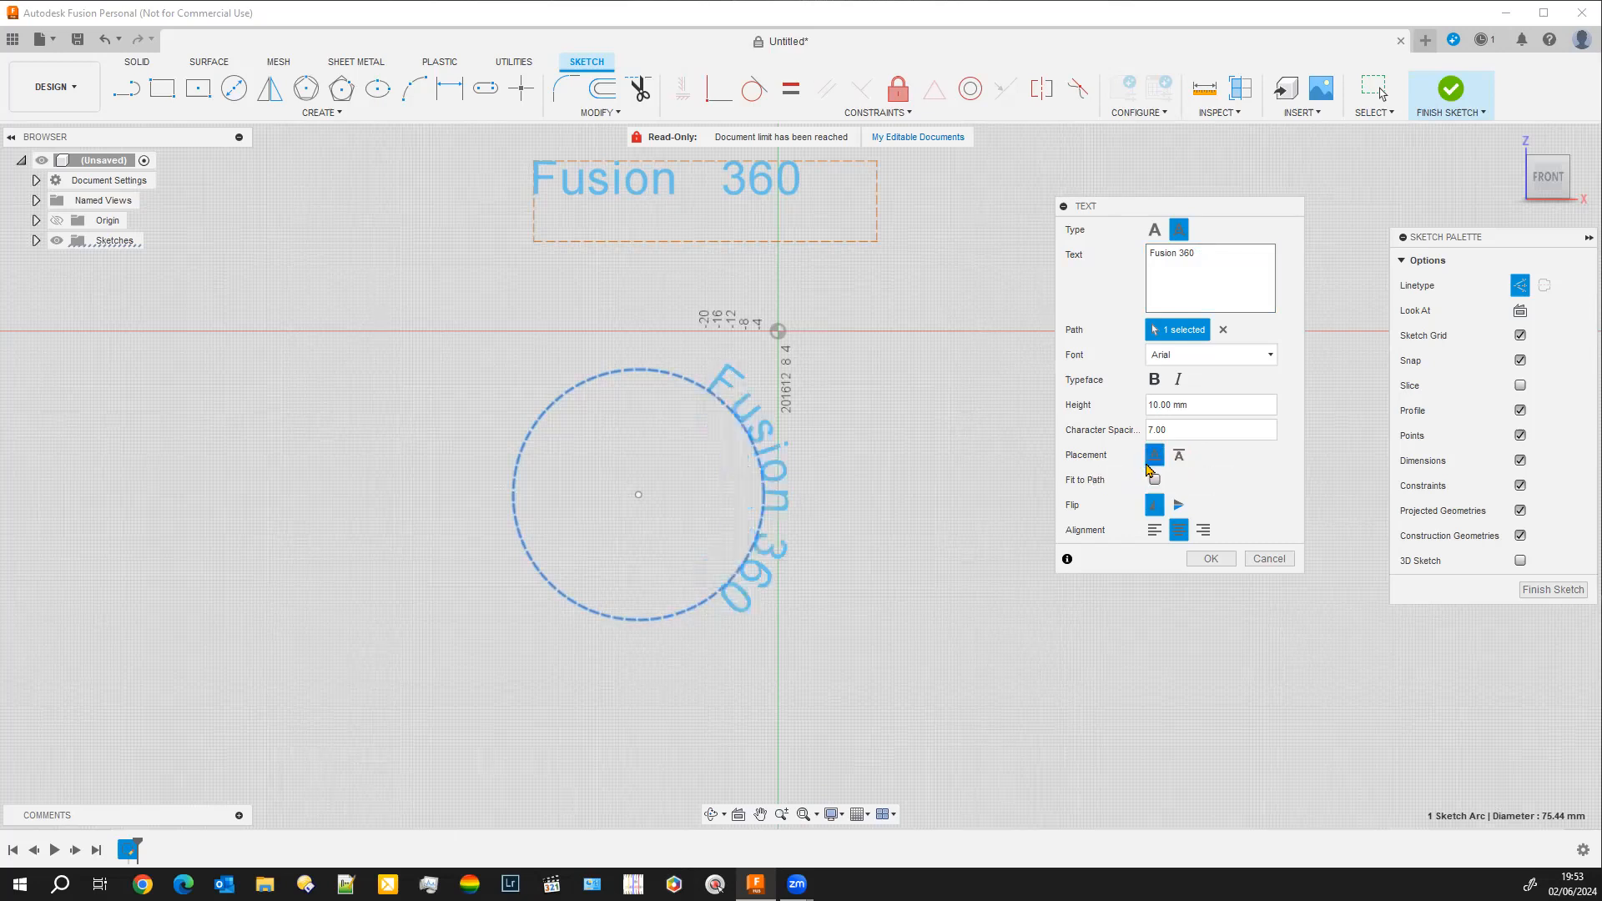
left_click(1212, 559)
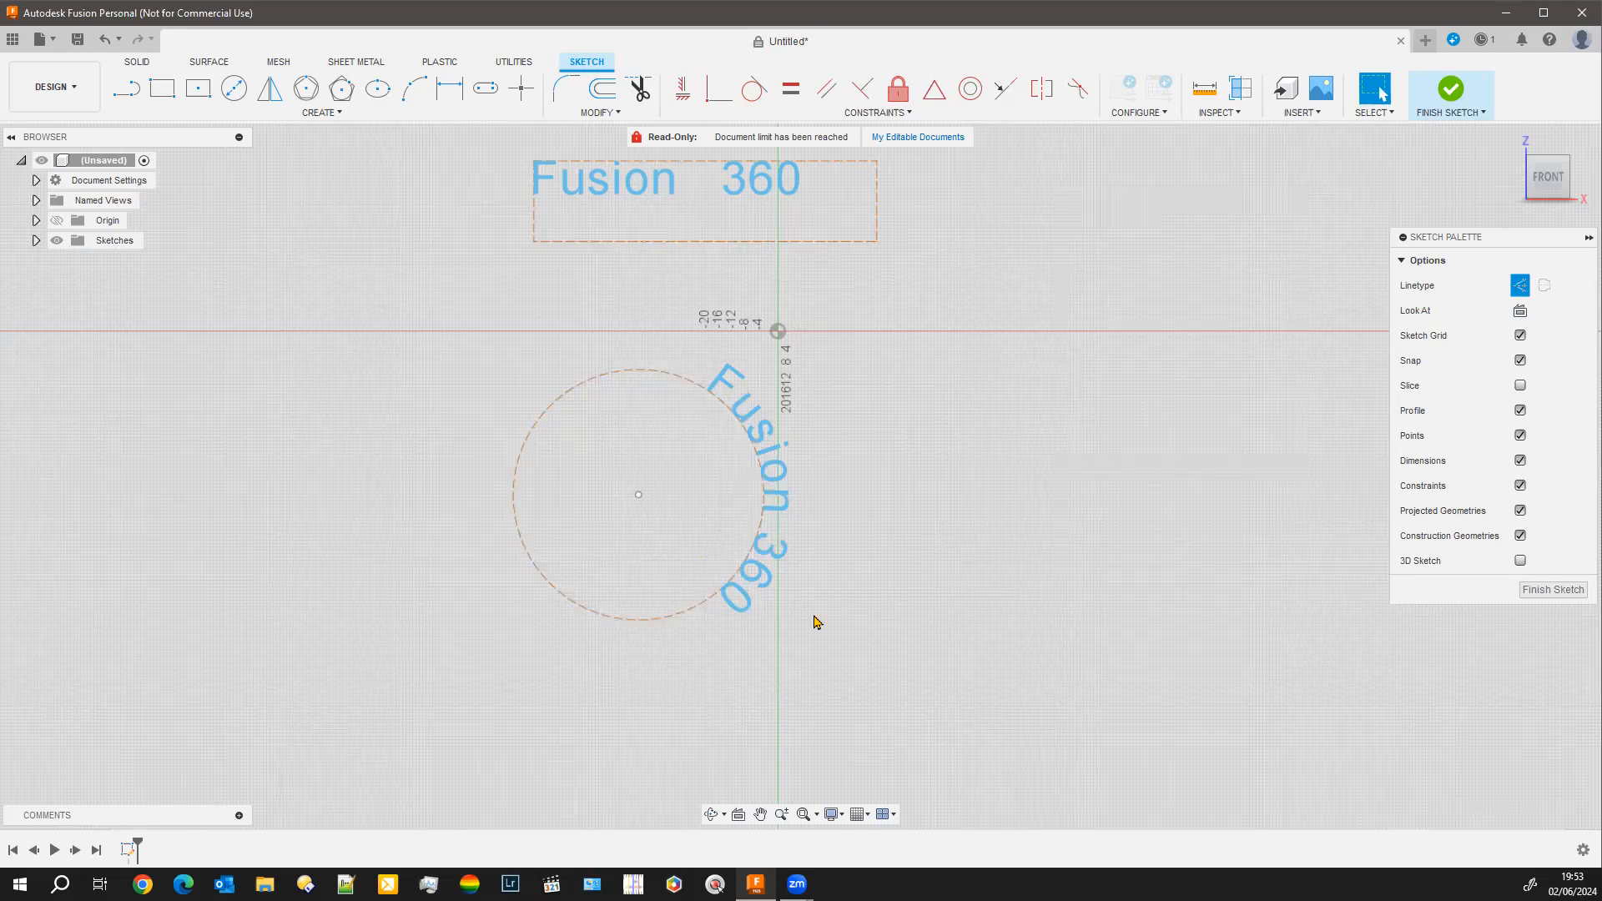
Rotate the circle and its text with Move/Copy by a Z angle of about -84.1 deg, bringing the text to the circle's top.
left_click_drag(467, 310, 882, 693)
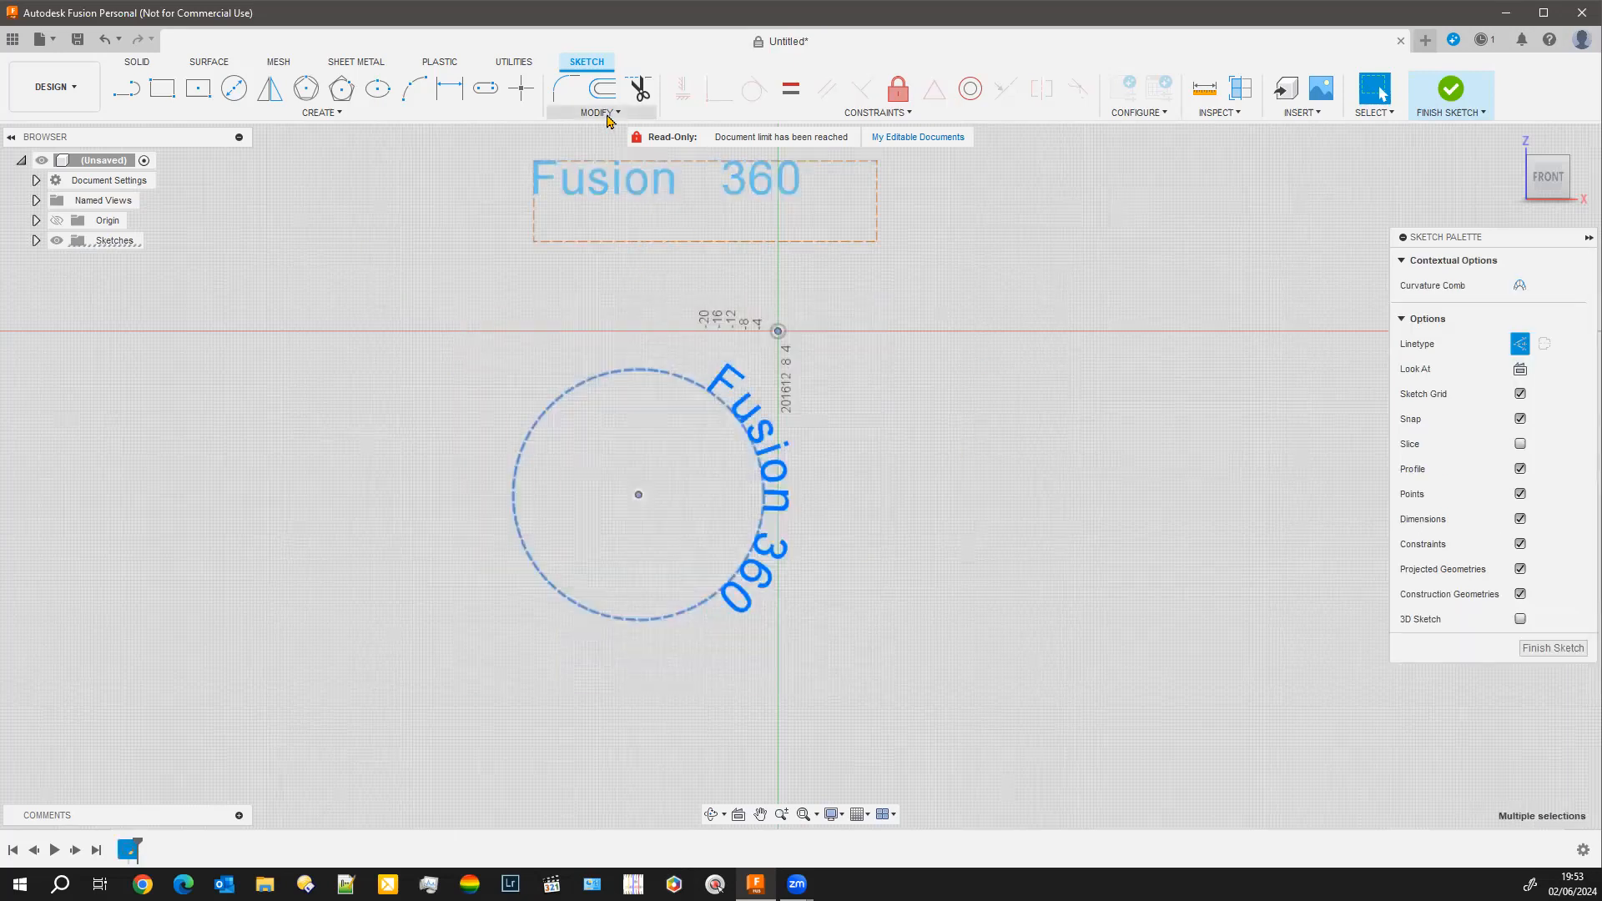
left_click(329, 114)
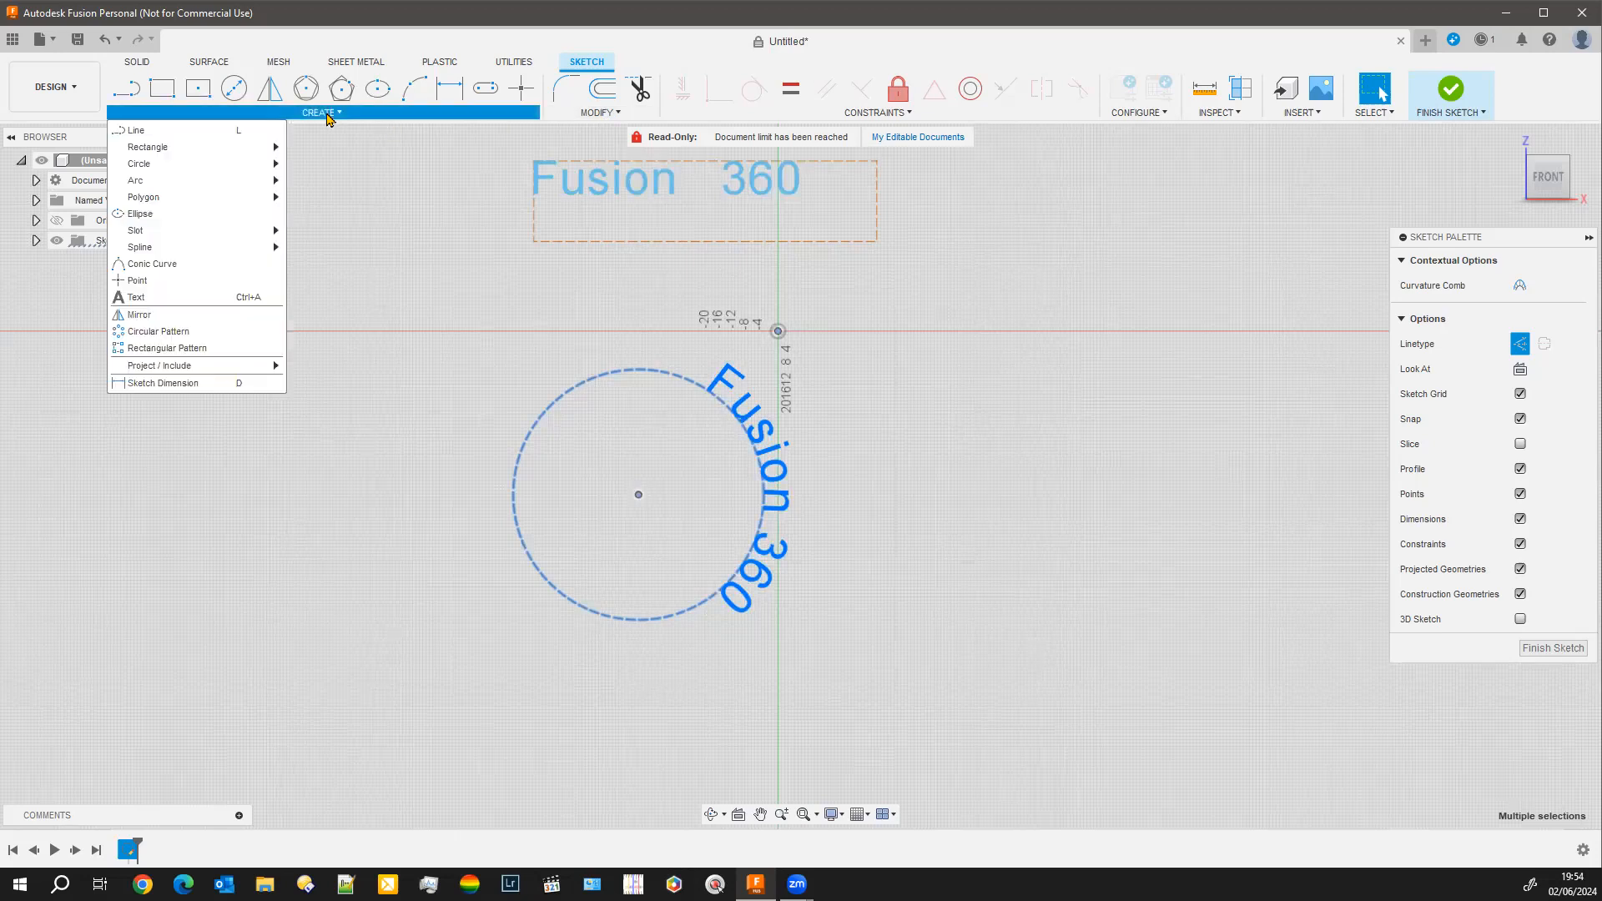
left_click(565, 116)
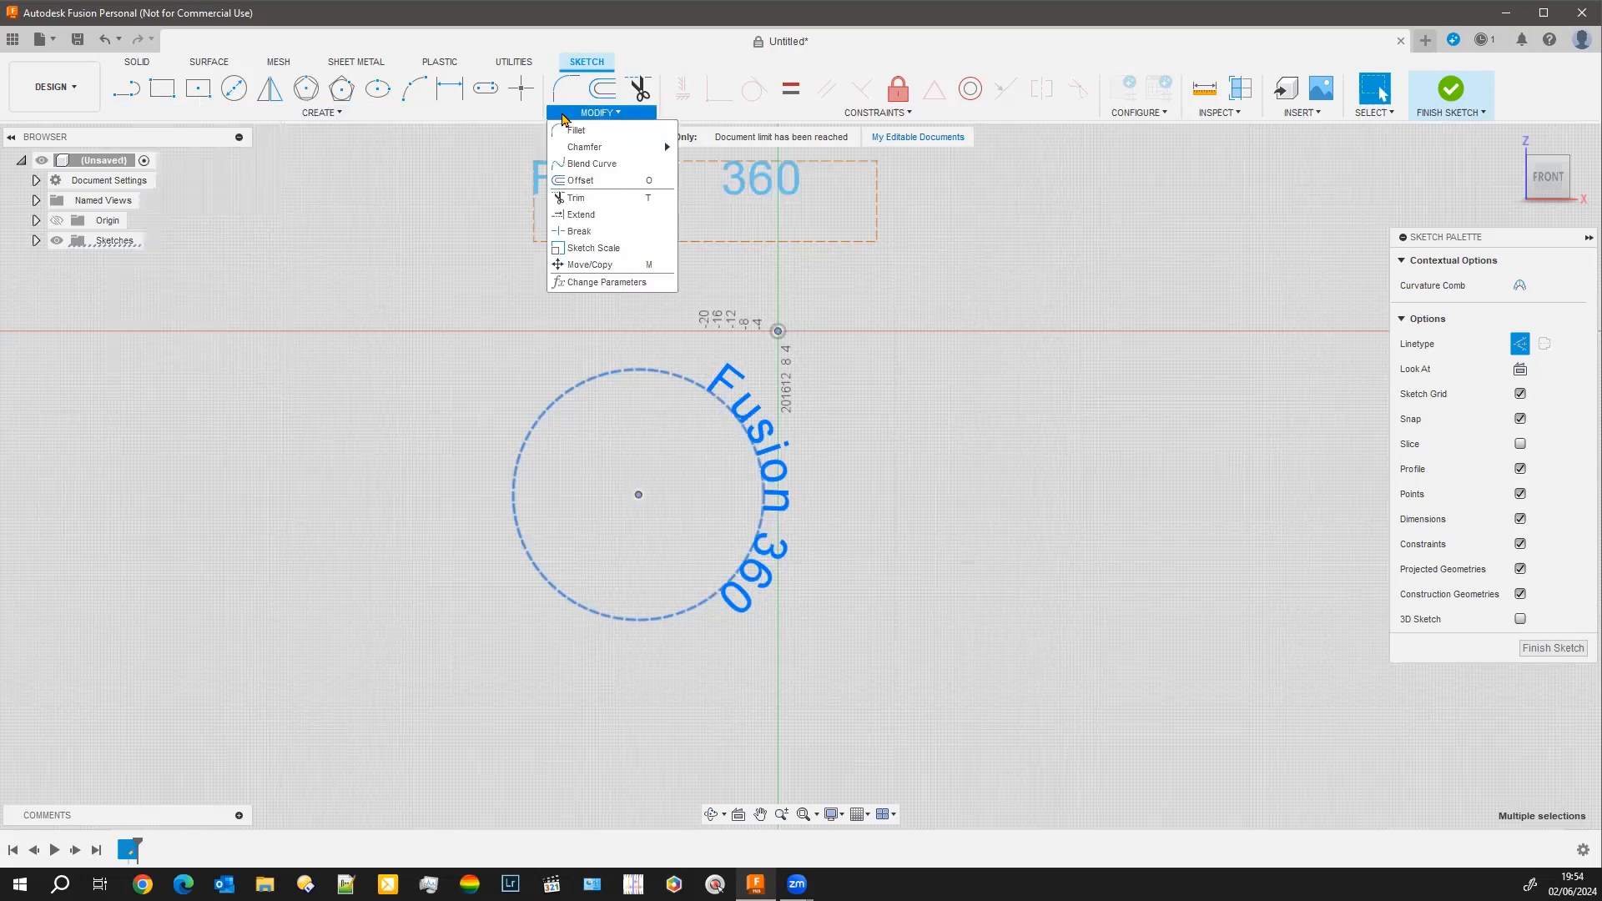
left_click(594, 264)
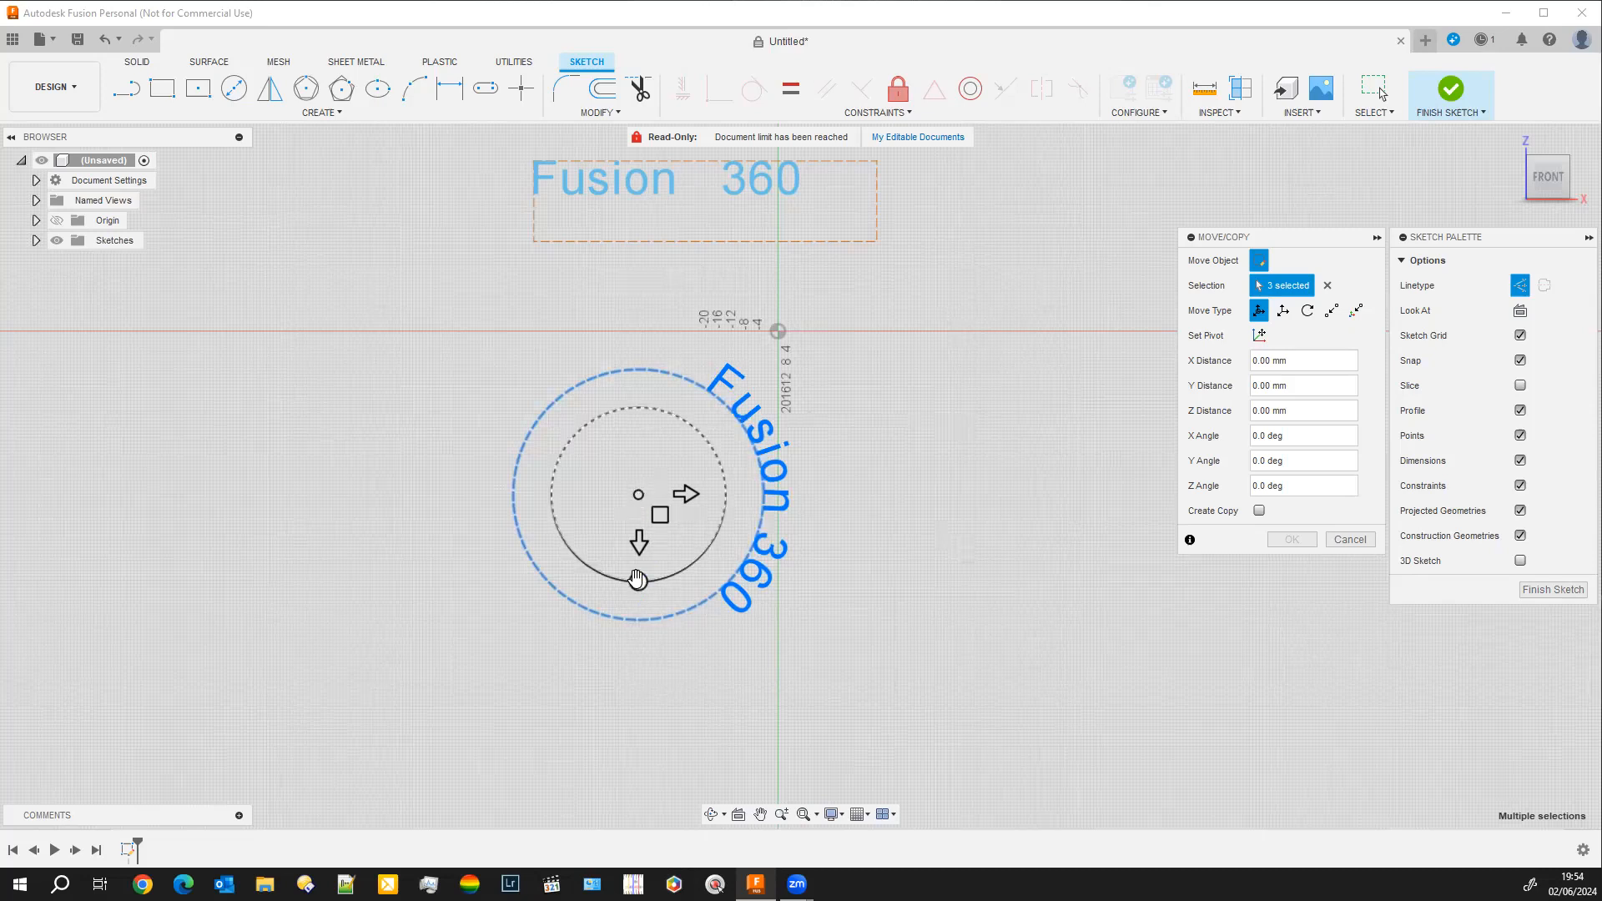
left_click_drag(637, 579, 688, 569)
left_click_drag(724, 538, 739, 504)
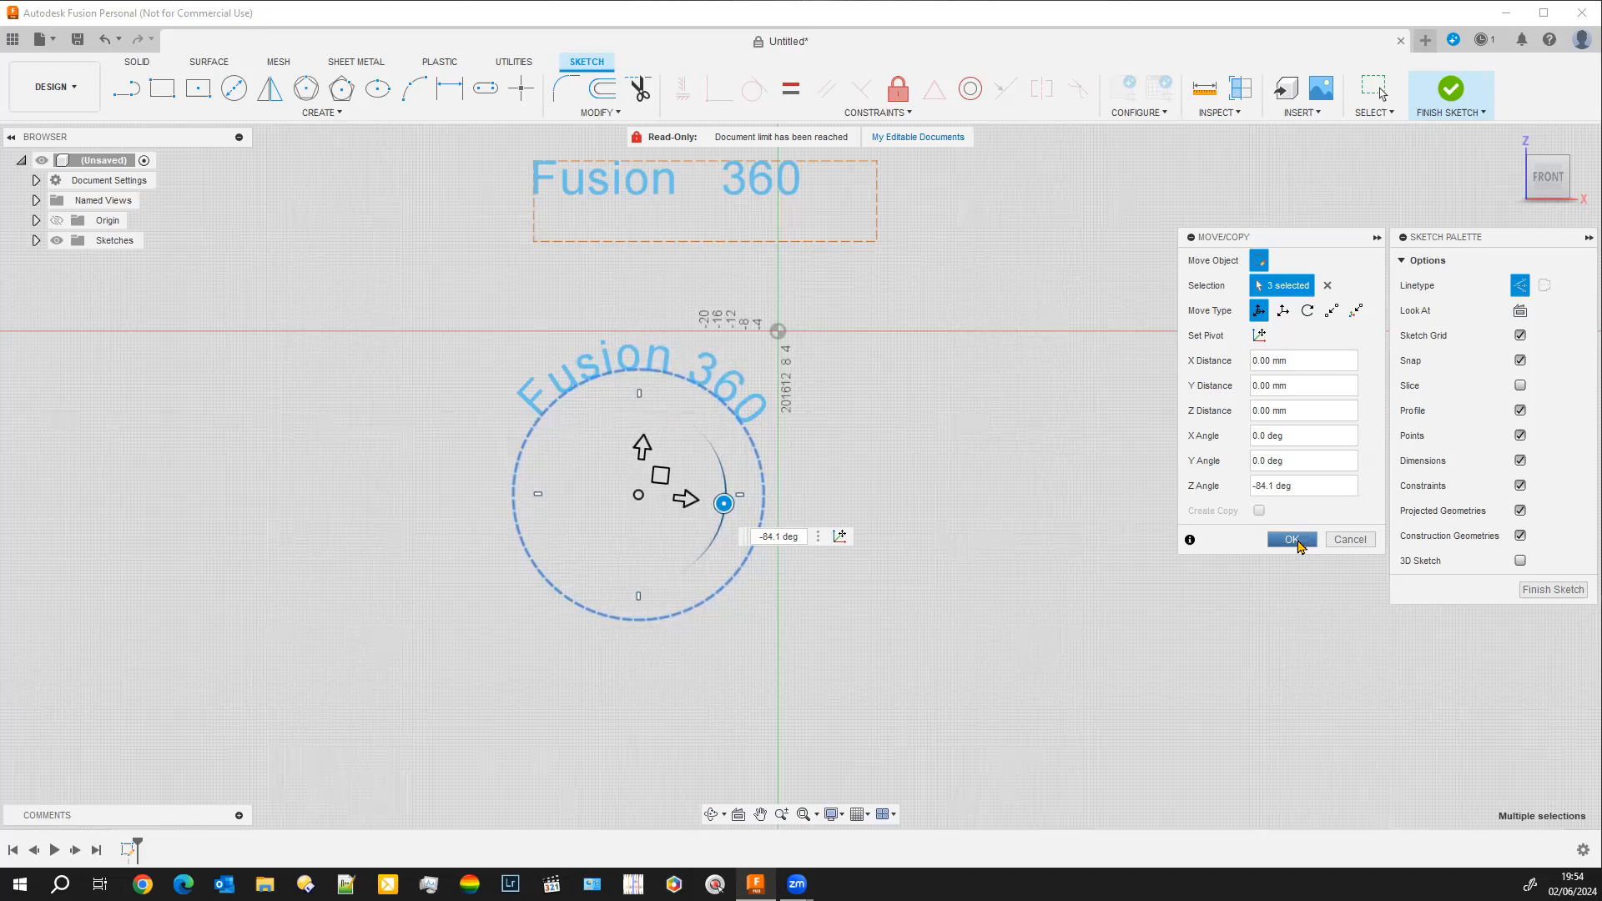
left_click(1298, 542)
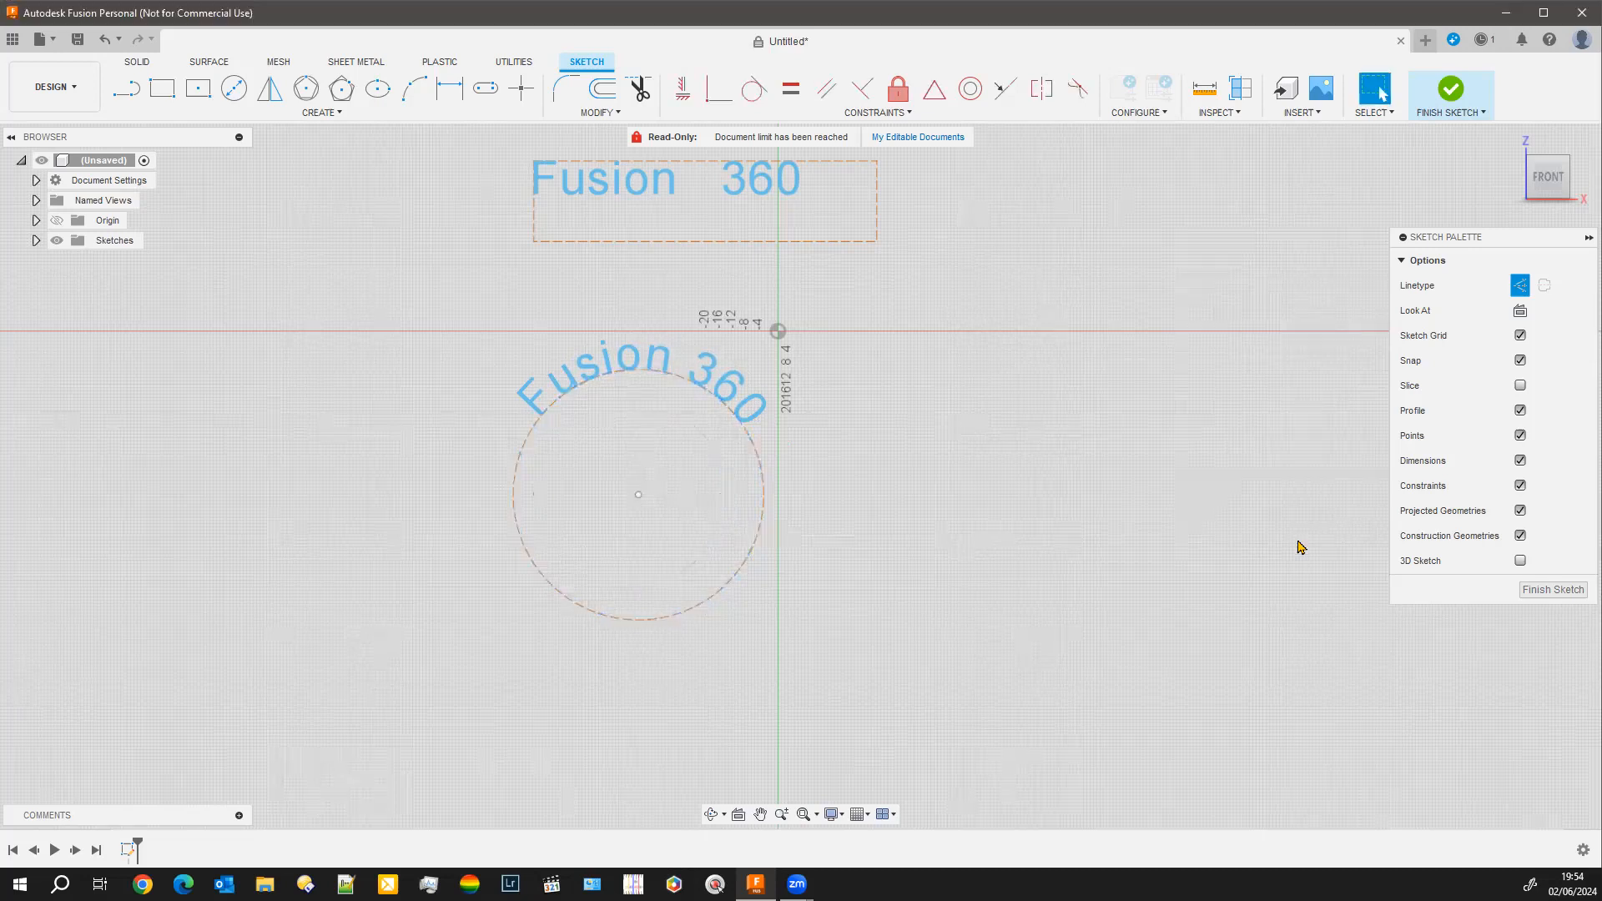
Finish the sketch and extrude the framed "Fusion 360" text about 5.6 mm as a new body.
left_click(1529, 591)
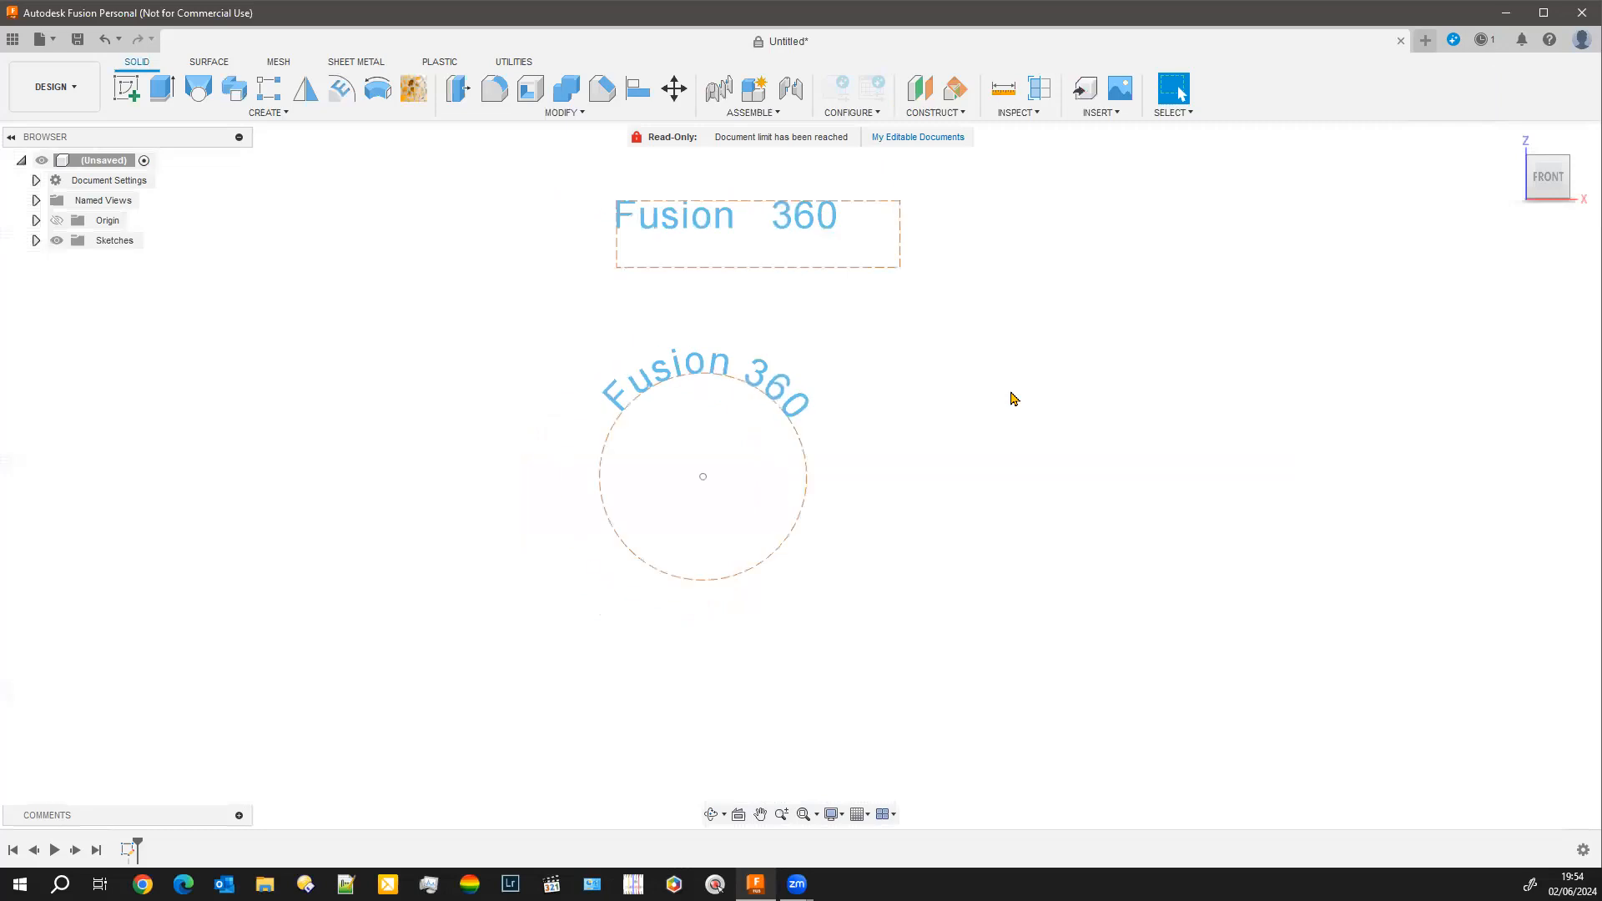
scroll(888, 218, "up", 10)
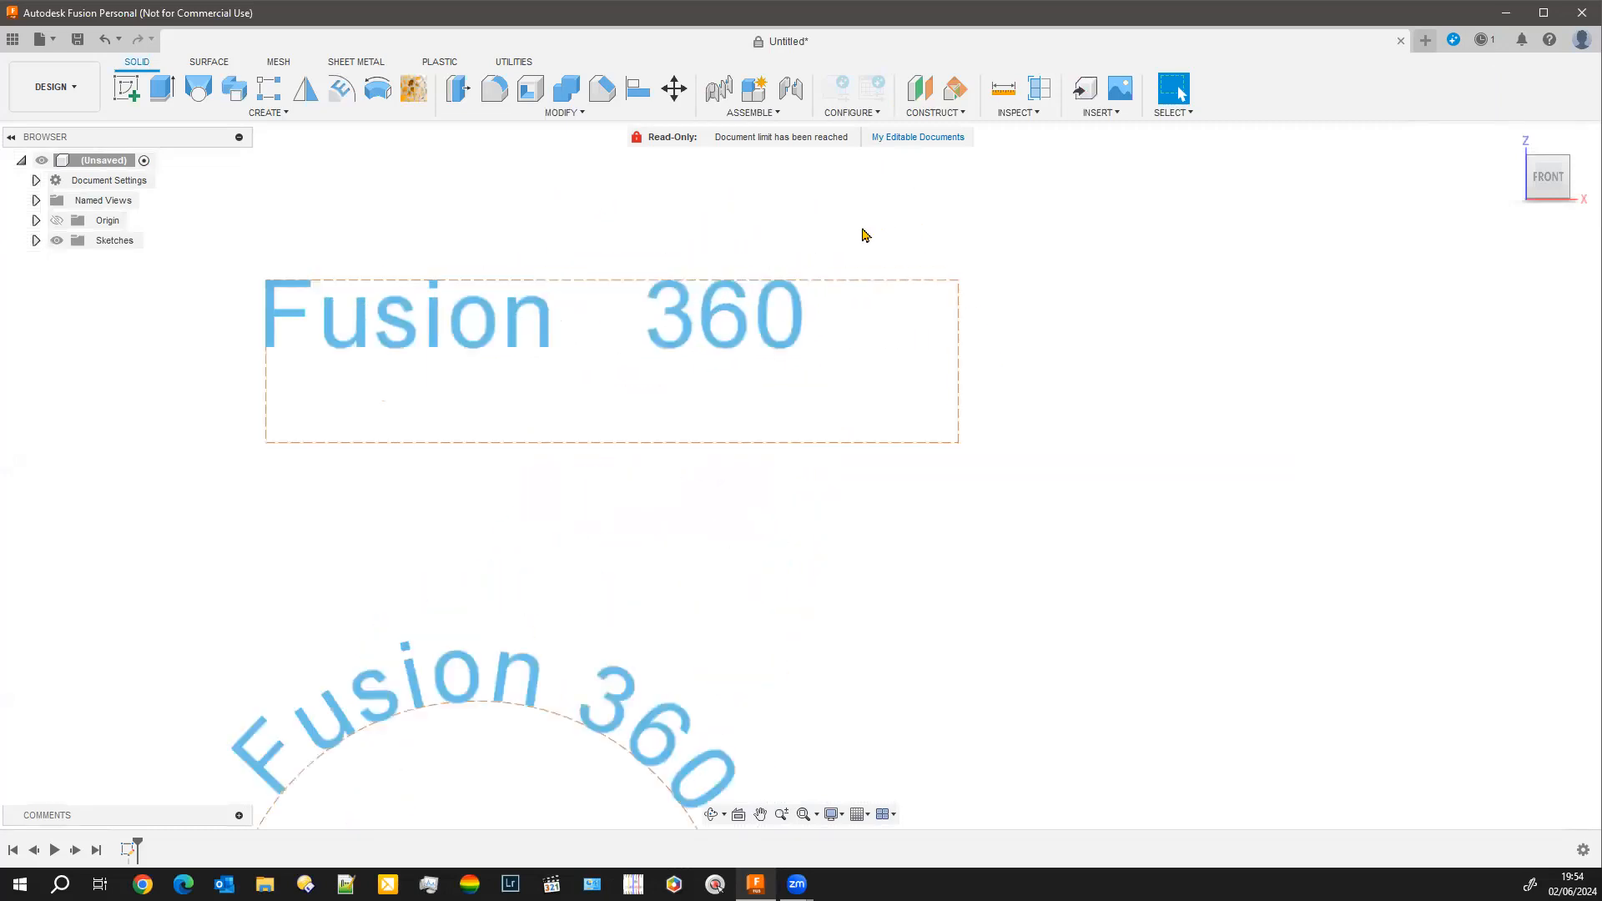
left_click_drag(896, 228, 919, 236)
key("Escape")
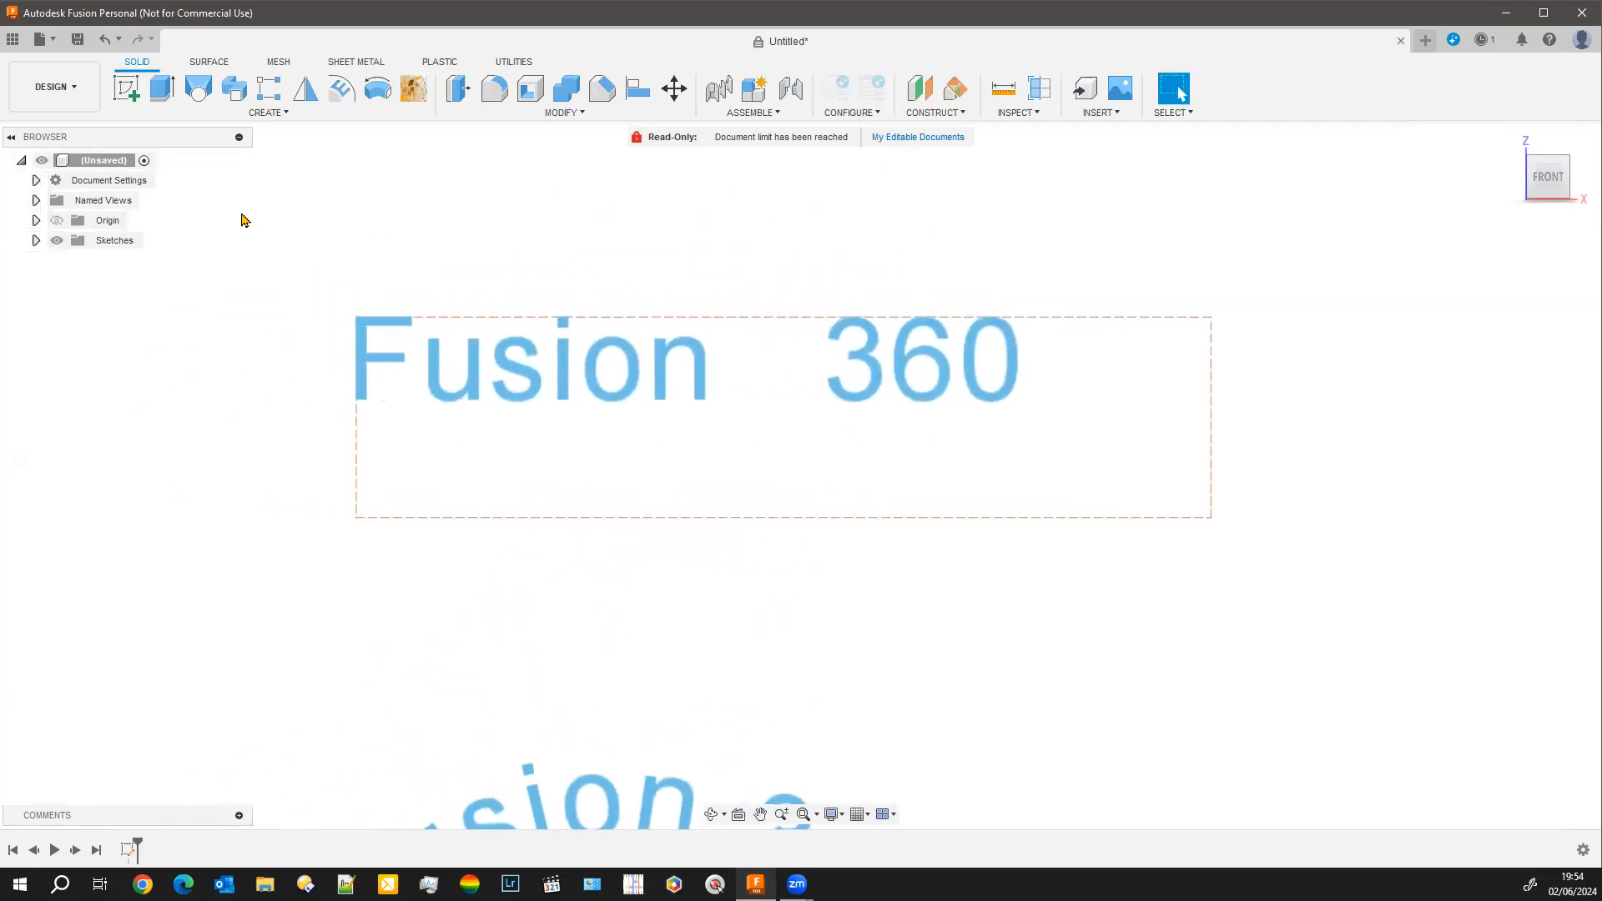
left_click(373, 367)
left_click(162, 88)
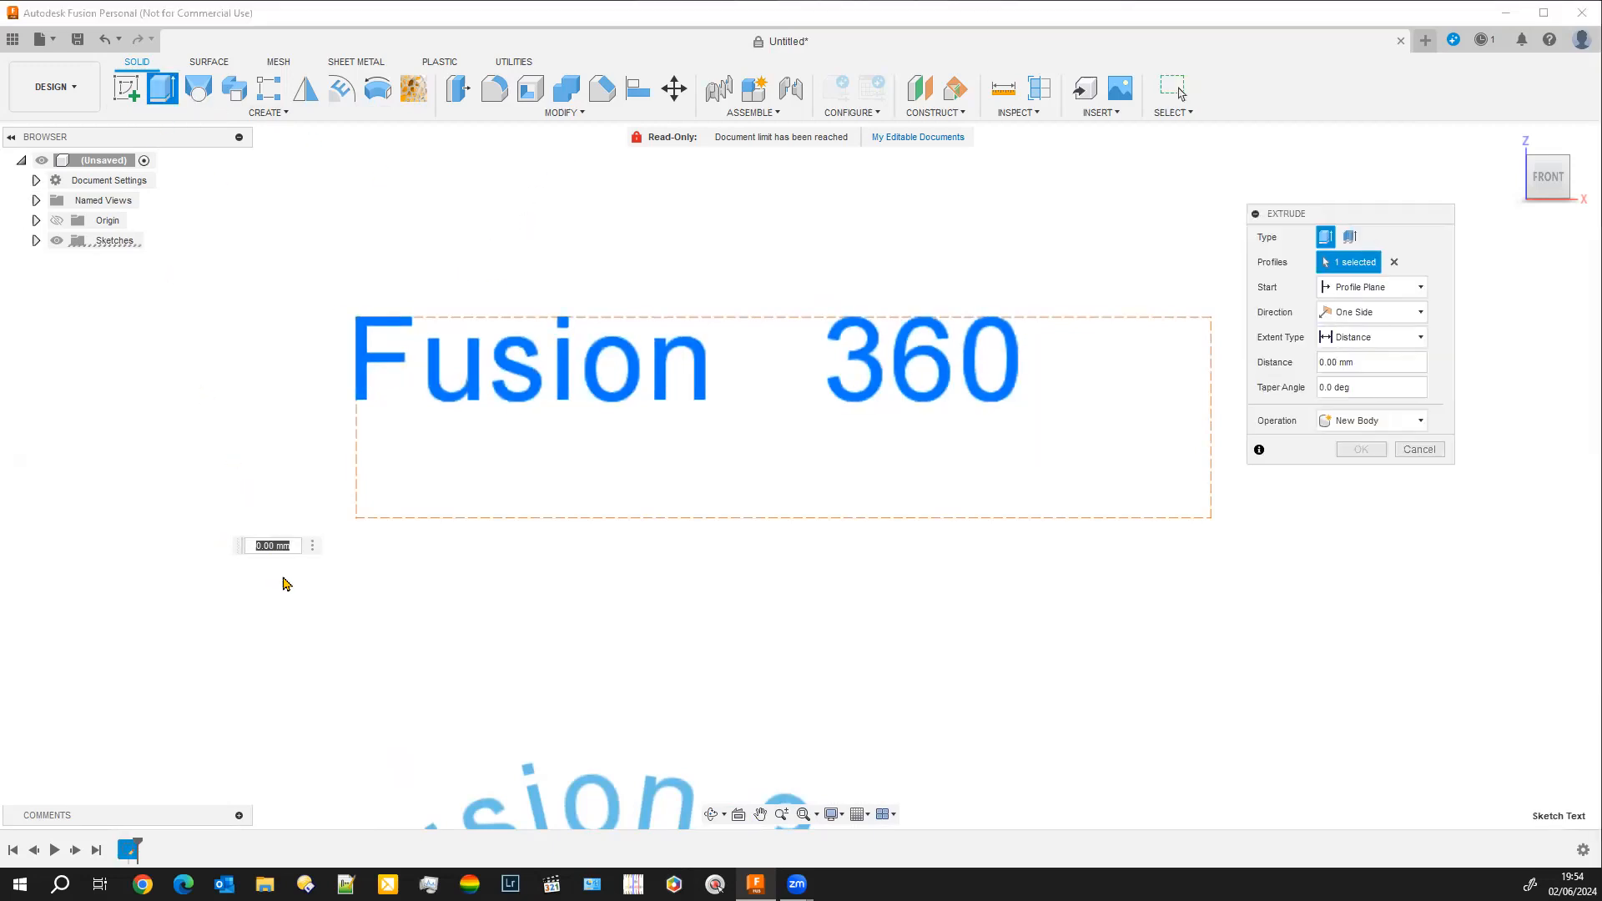
mouse_move(215, 493)
middle_mouse_down("shift")
mouse_move(340, 487)
mouse_move(261, 504)
middle_mouse_up("shift")
mouse_move(649, 334)
left_mouse_down()
mouse_move(701, 351)
mouse_move(669, 341)
left_mouse_up()
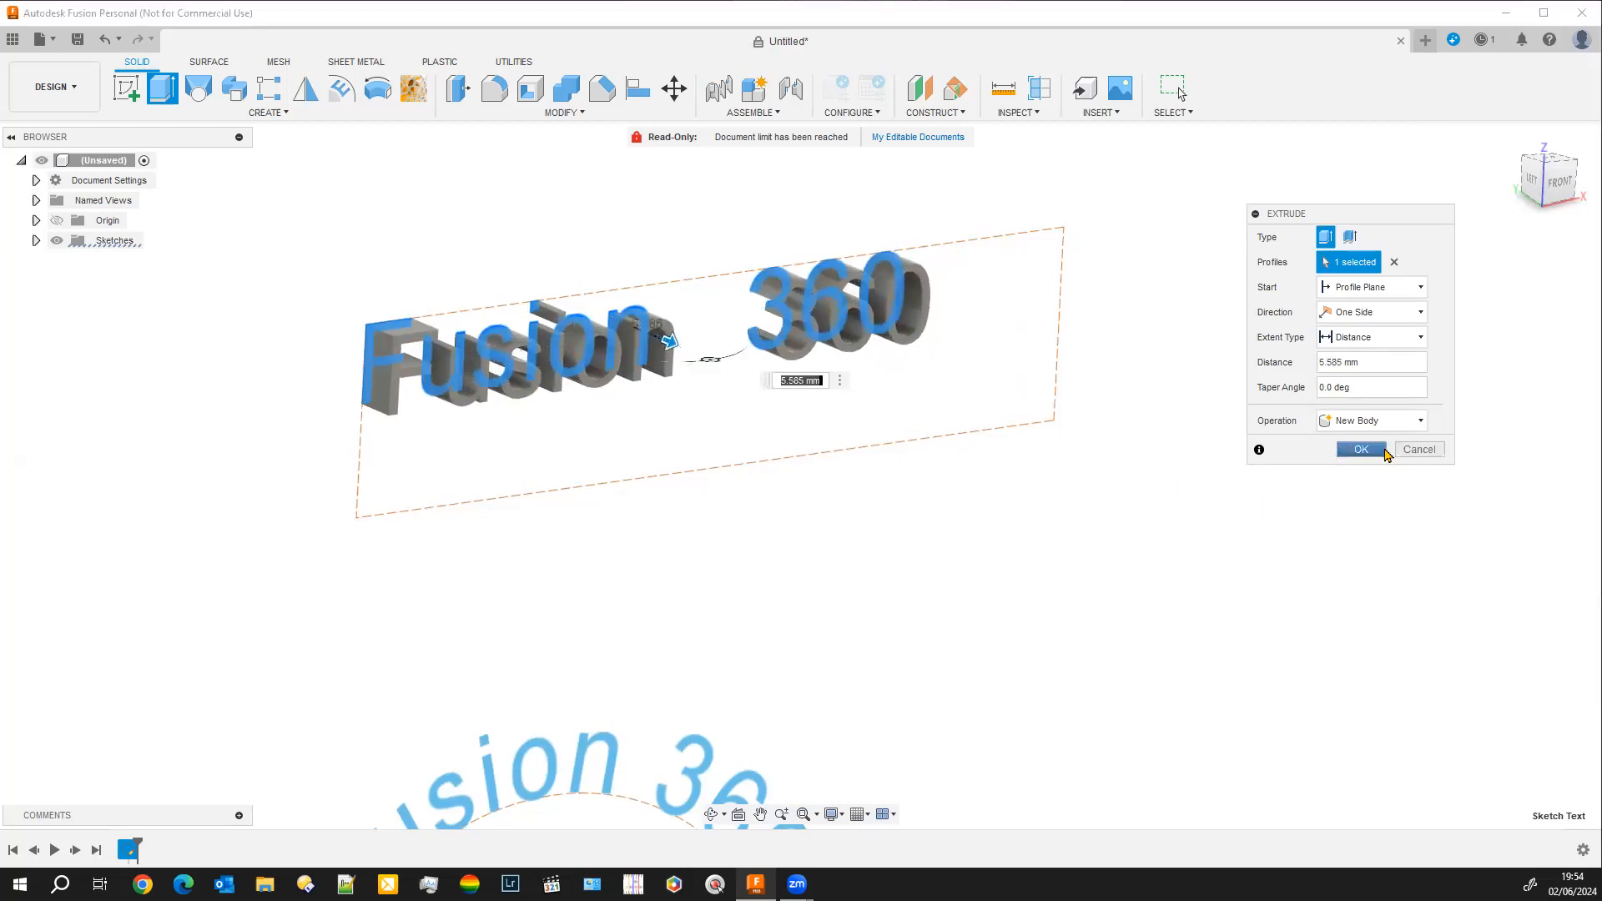
left_click(1367, 450)
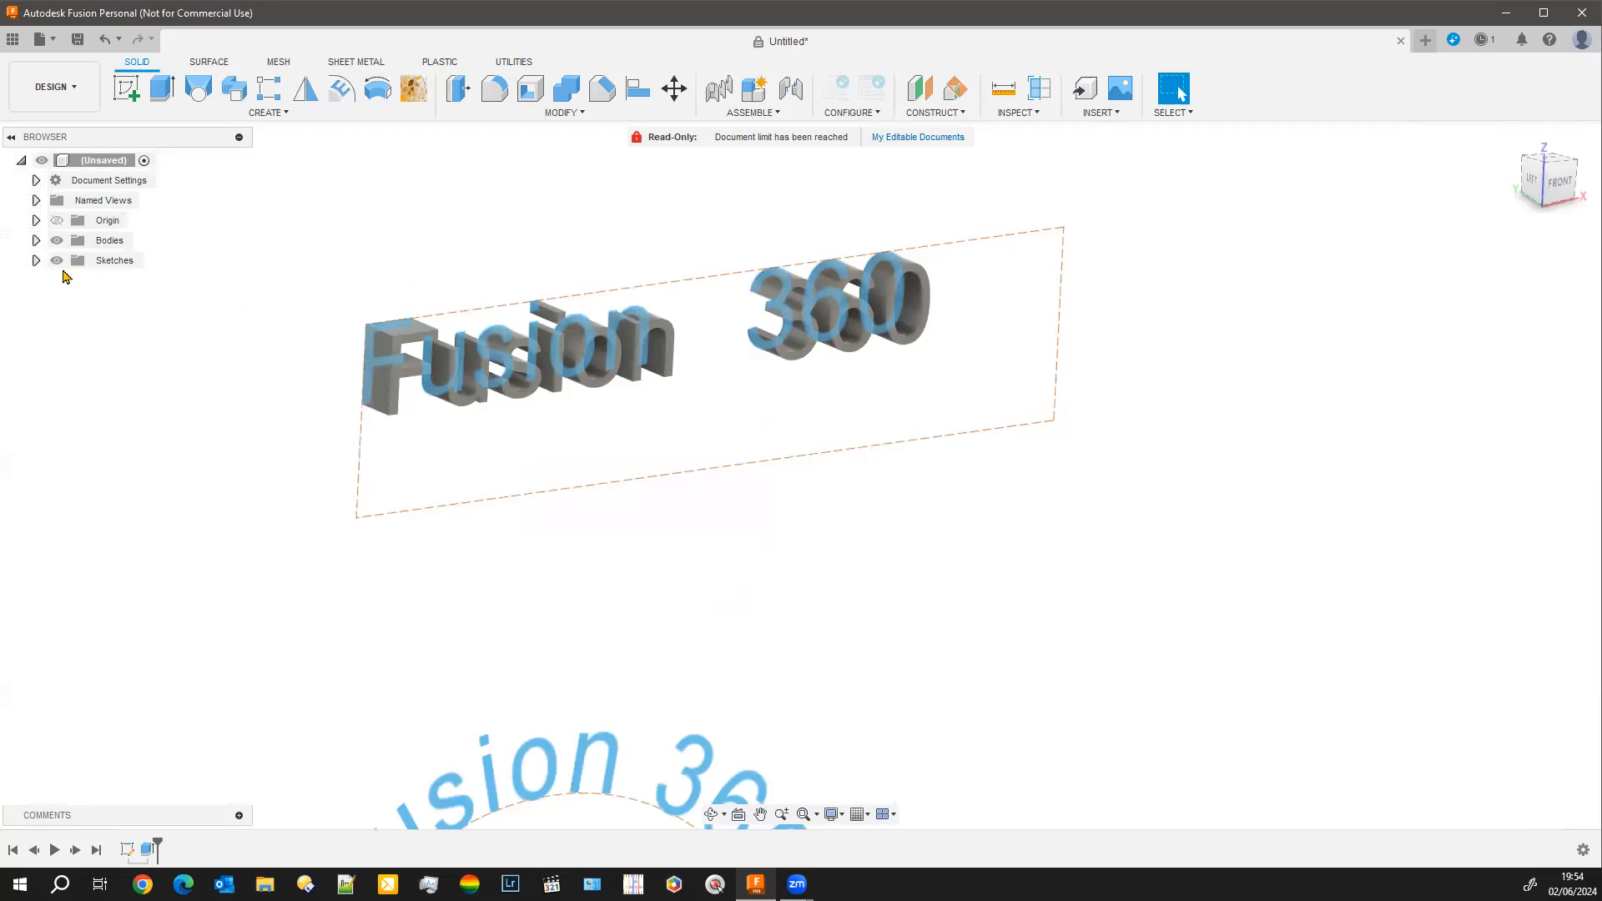
Hide the sketches and examine the extruded text on its own.
left_click(57, 260)
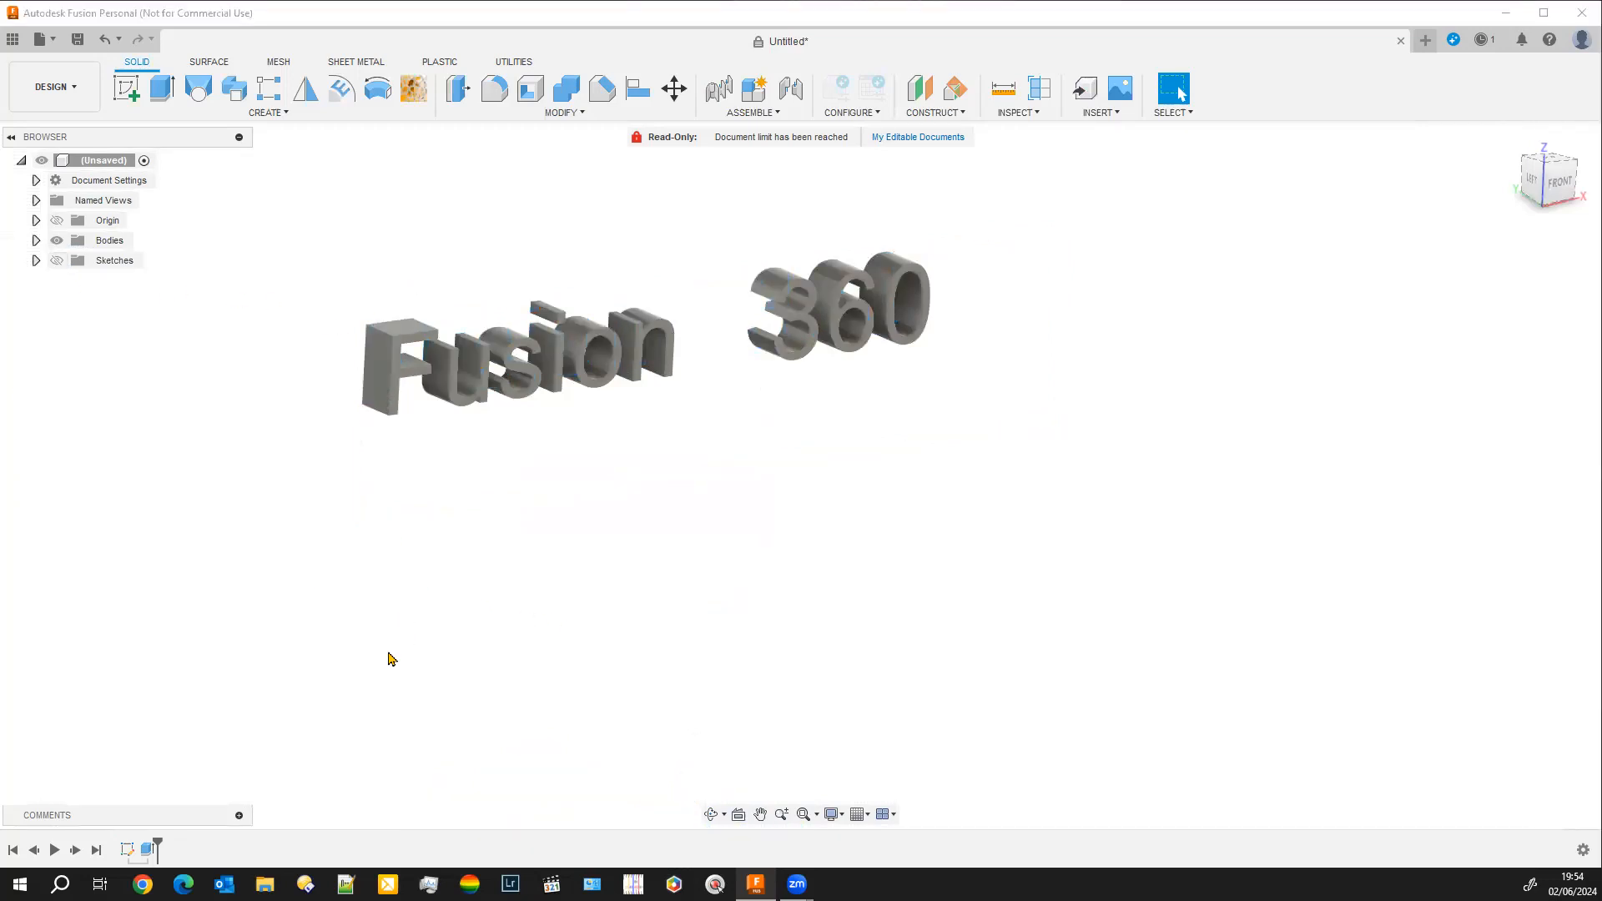
mouse_move(378, 652)
middle_mouse_down("shift")
mouse_move(343, 629)
mouse_move(340, 662)
mouse_move(394, 648)
mouse_move(377, 656)
middle_mouse_up("shift")
scroll(518, 636, "down", 5)
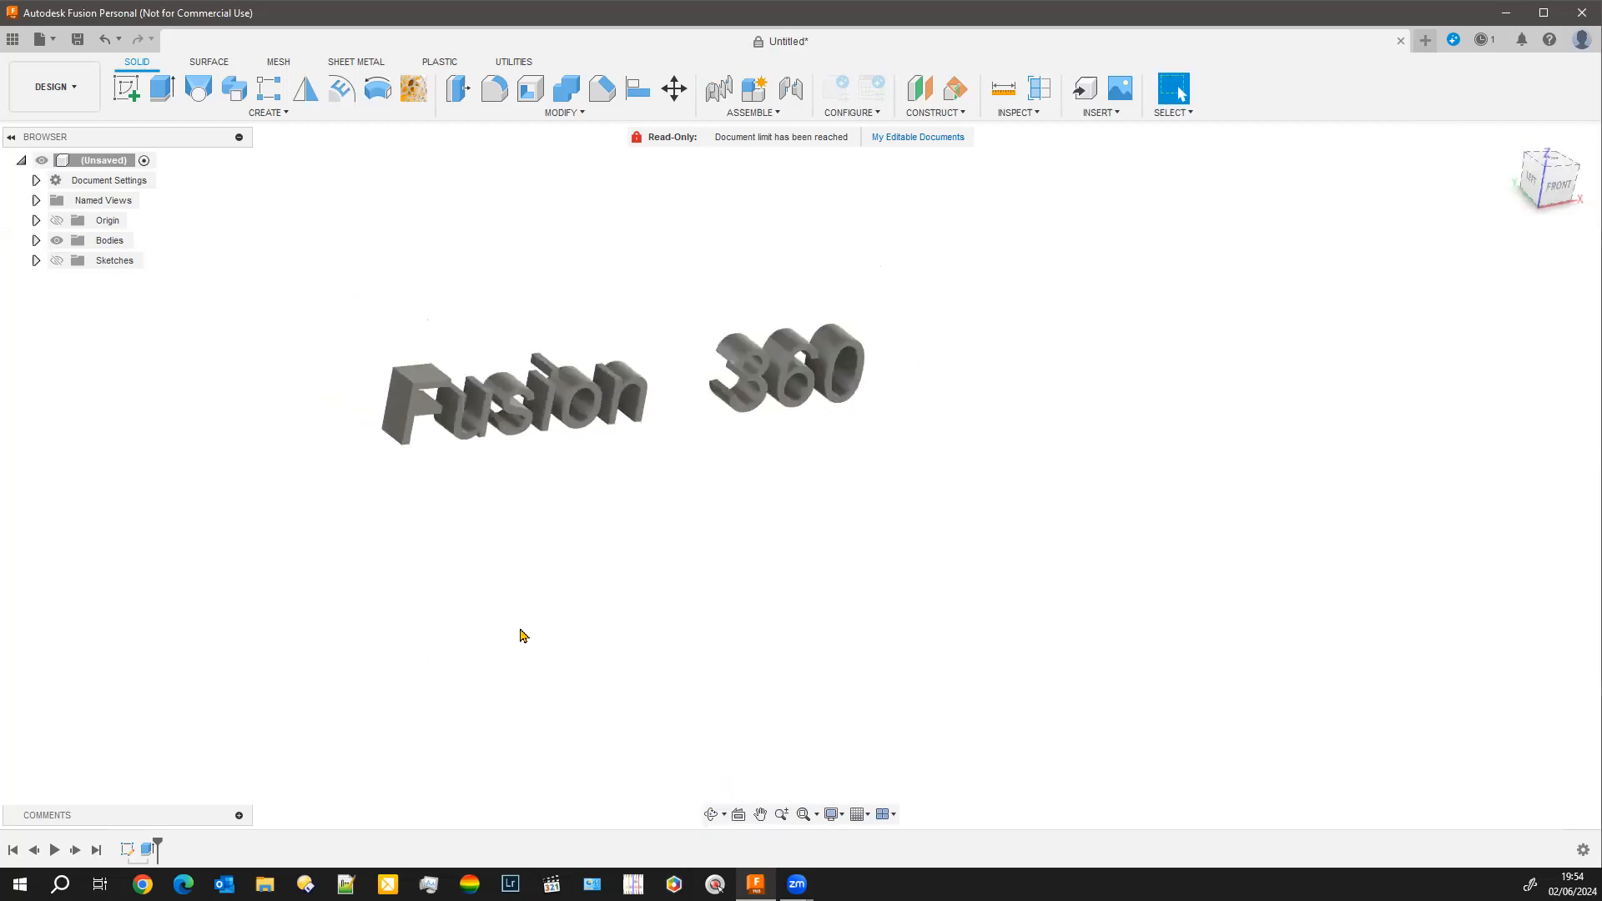
scroll(567, 551, "down", 2)
scroll(547, 509, "down", 3)
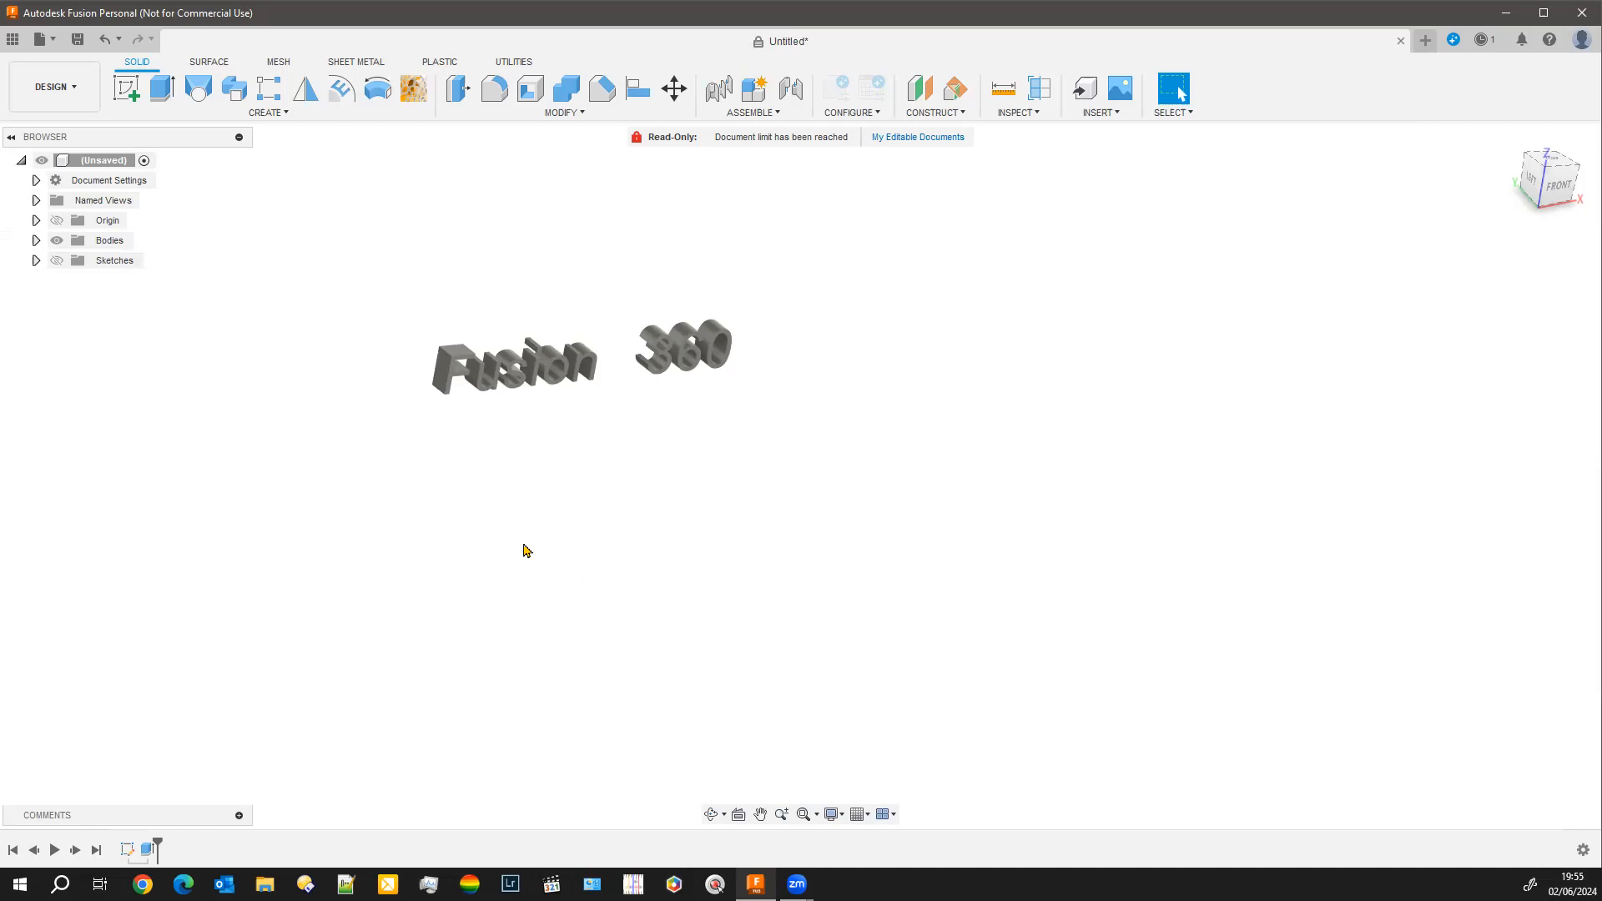
scroll(889, 409, "up", 1)
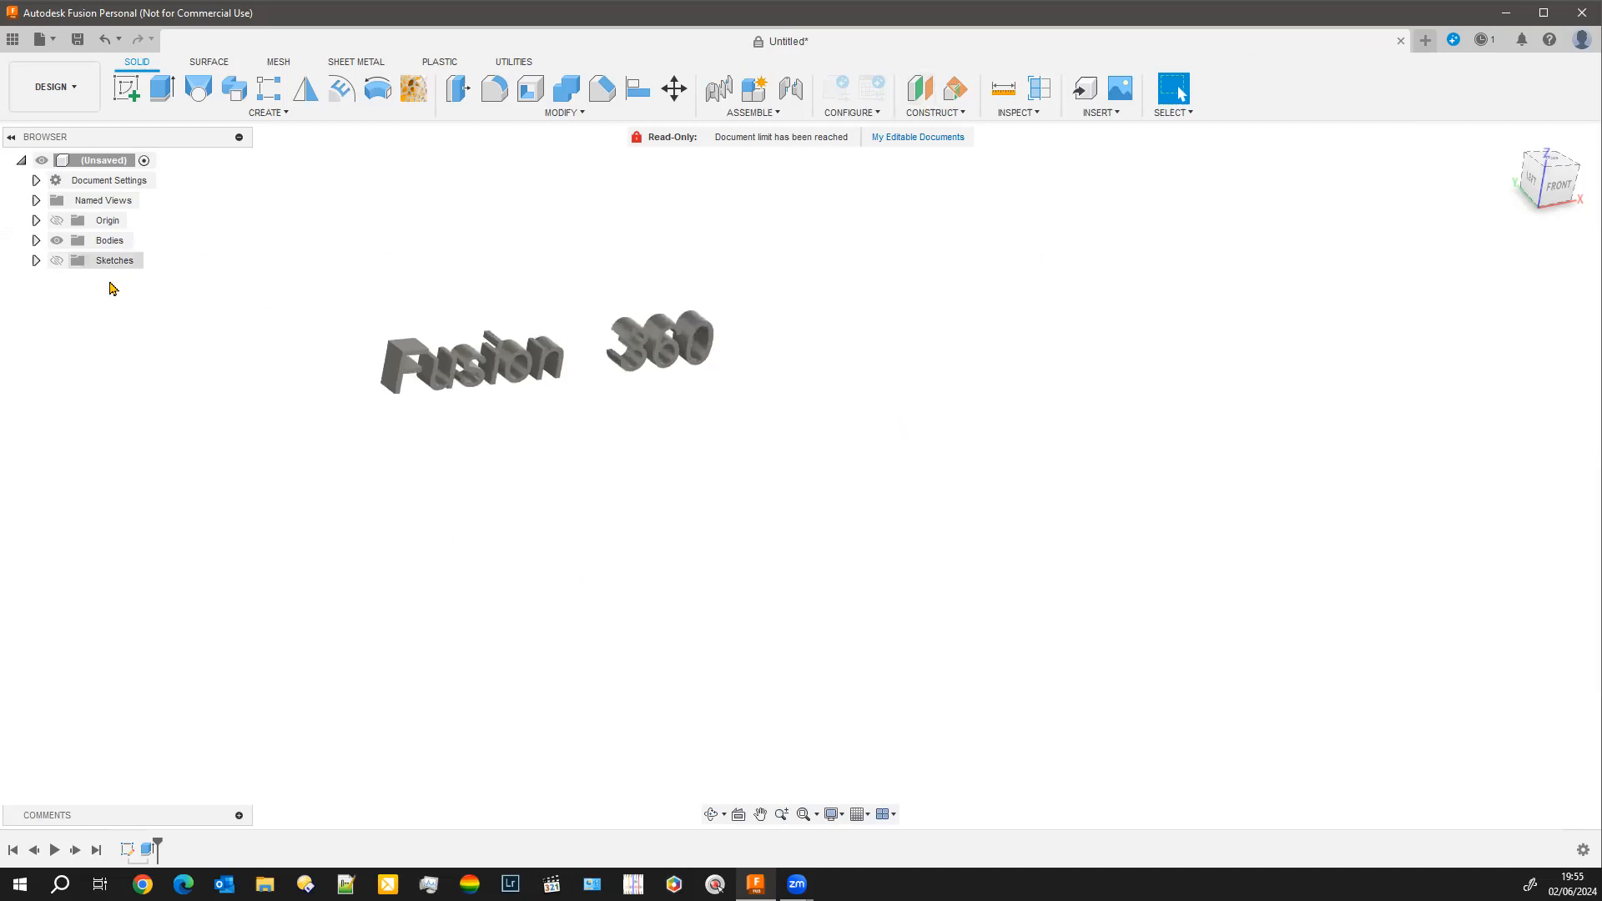
Show the sketches, extrude the circular "Fusion 360" text about 14.4 mm as a new body, and hide the sketches to inspect it.
left_click(57, 261)
mouse_move(884, 579)
middle_mouse_down()
mouse_move(952, 414)
mouse_move(991, 392)
middle_mouse_up()
left_click(561, 456)
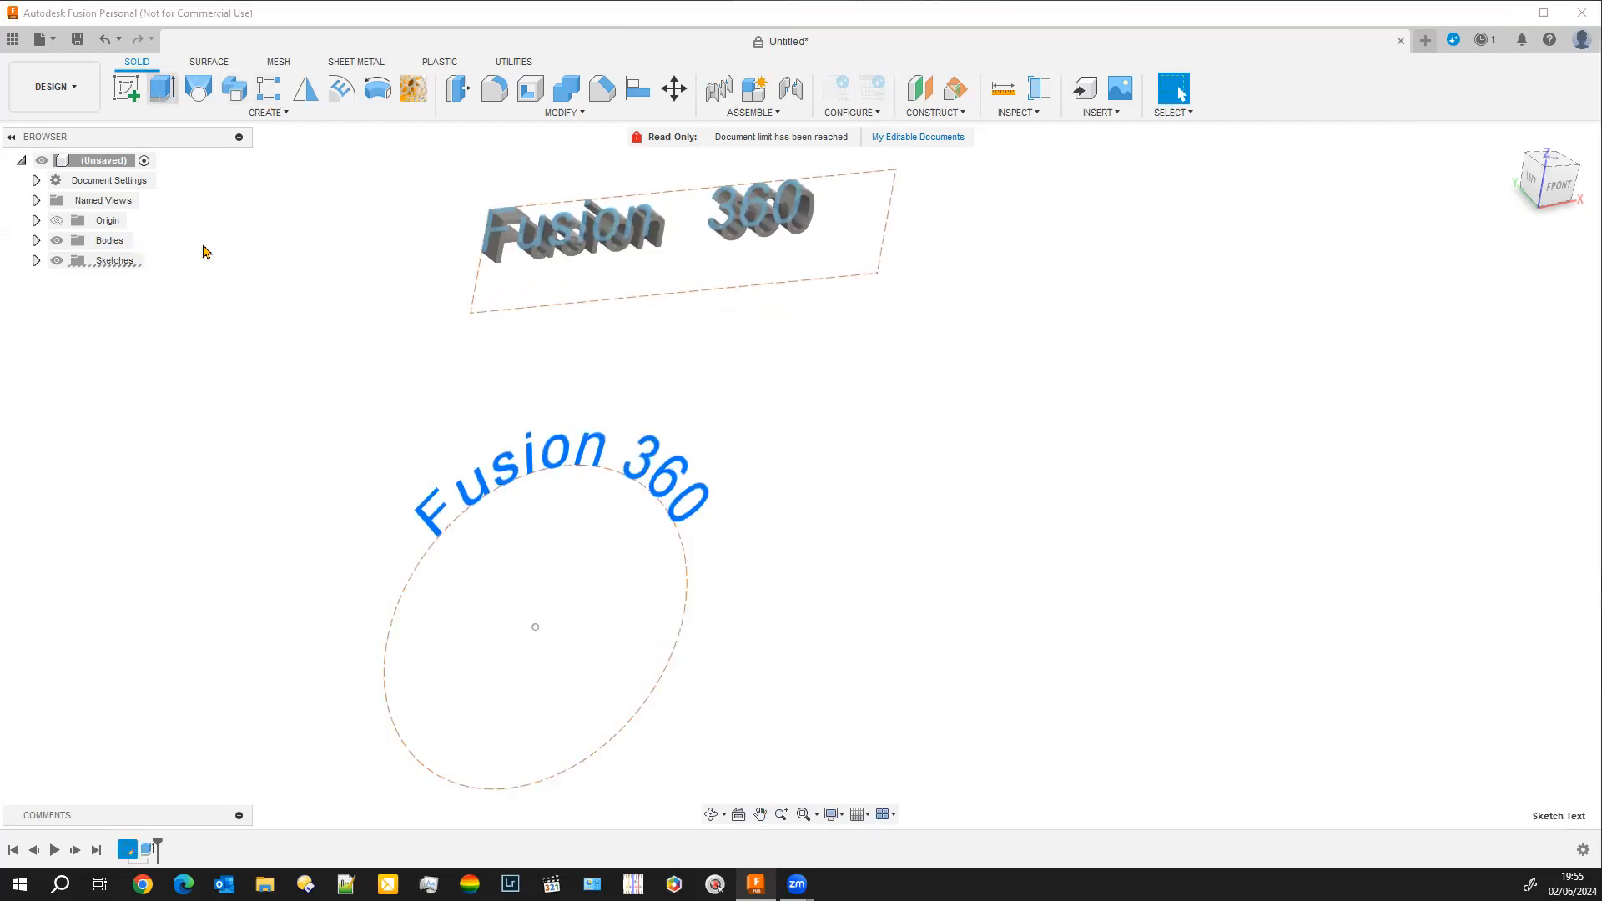
key("e")
left_click_drag(632, 475, 605, 481)
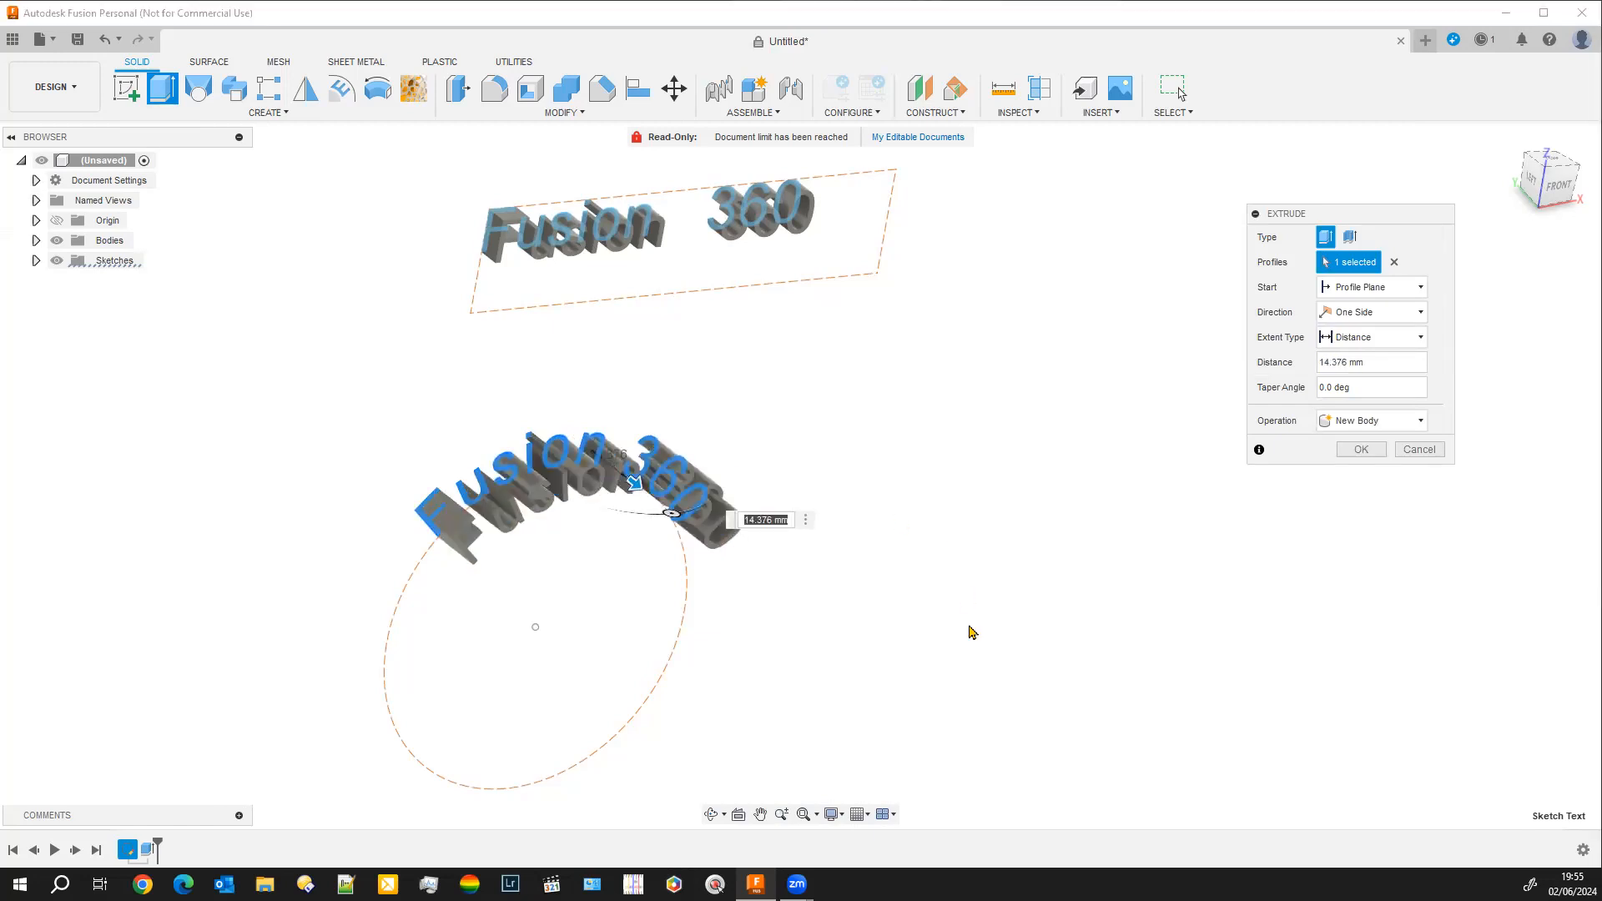
scroll(523, 583, "down", 1)
middle_click_drag(837, 562, 530, 626, "shift")
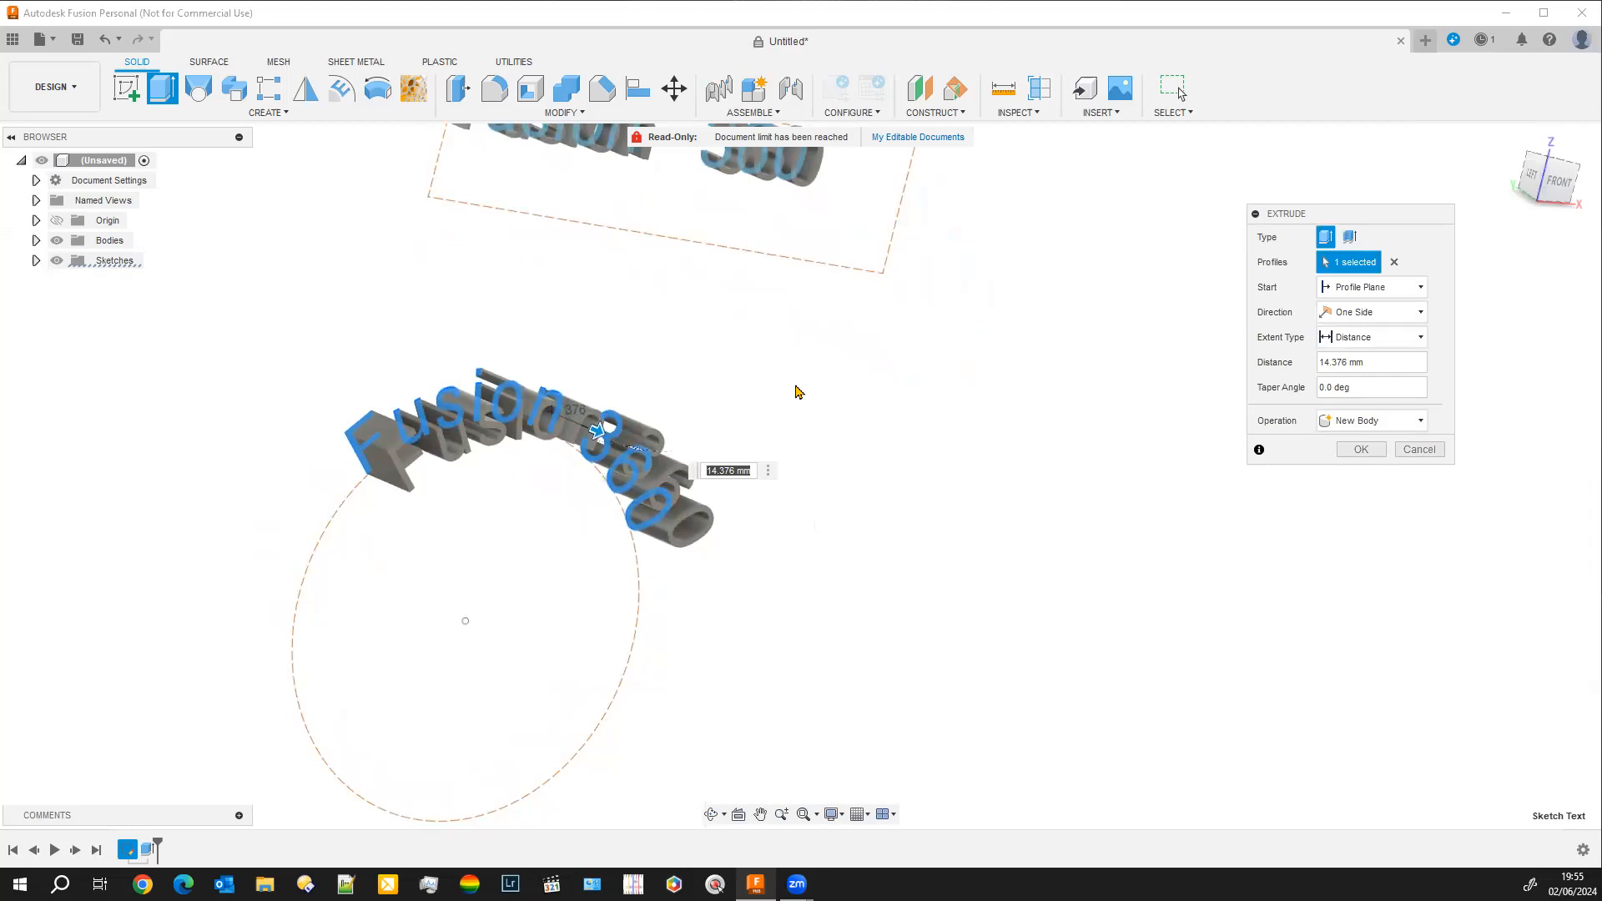
left_click(57, 260)
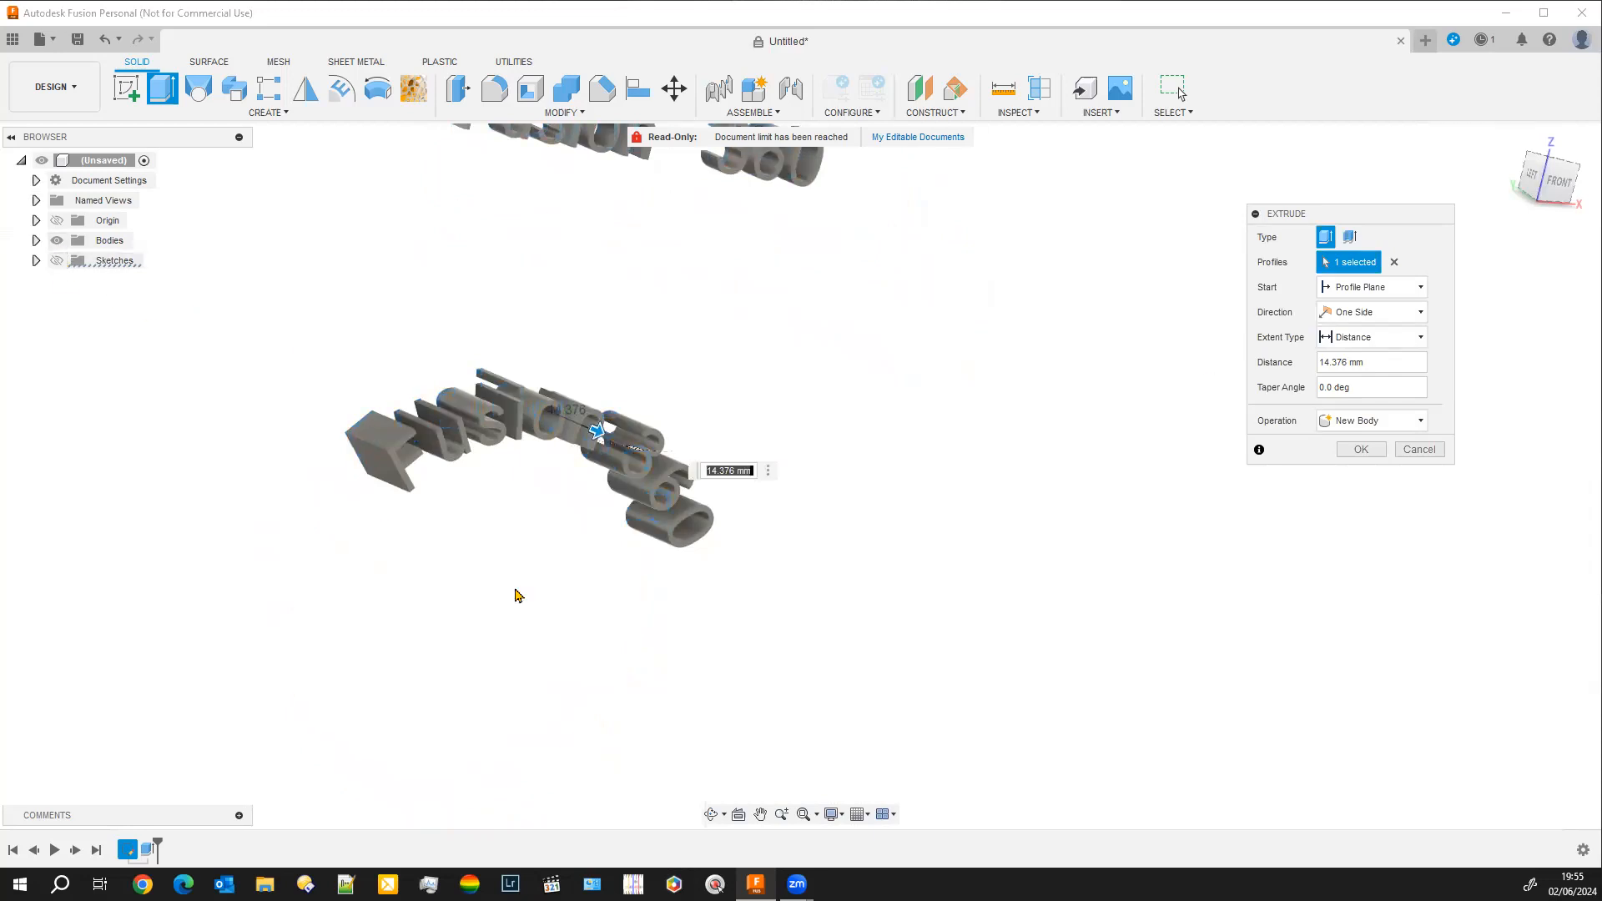
mouse_move(498, 572)
middle_mouse_down("shift")
mouse_move(458, 561)
mouse_move(529, 572)
middle_mouse_up("shift")
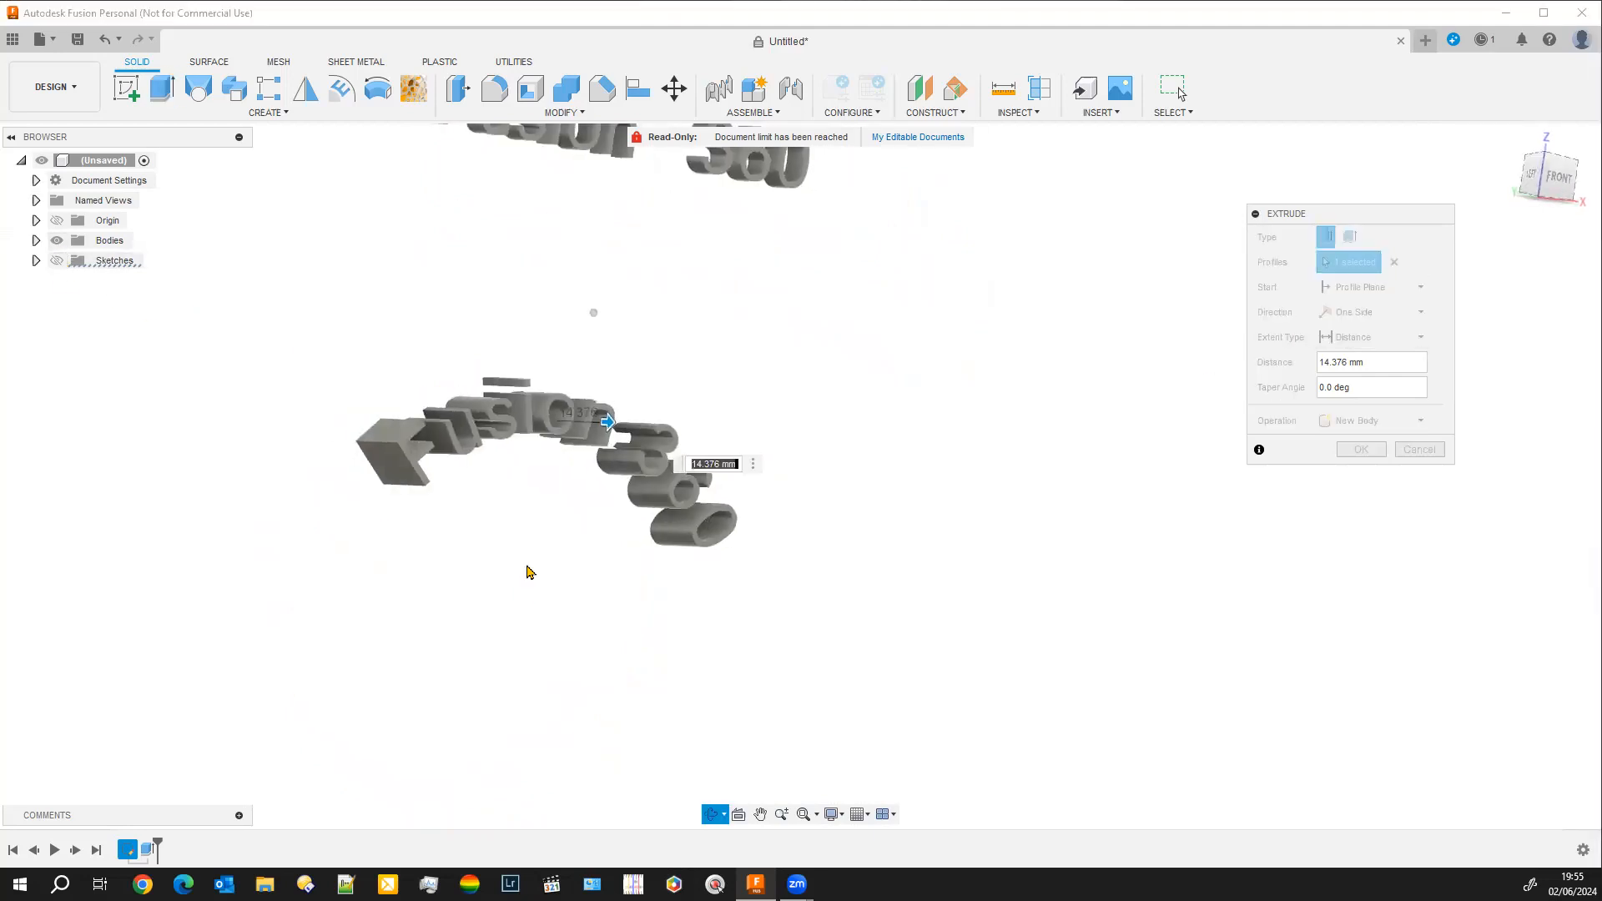
Try the Symmetric direction for the circular text extrusion, inspect it against the sketch, and return the direction to One Side.
left_click_drag(1307, 216, 1101, 245)
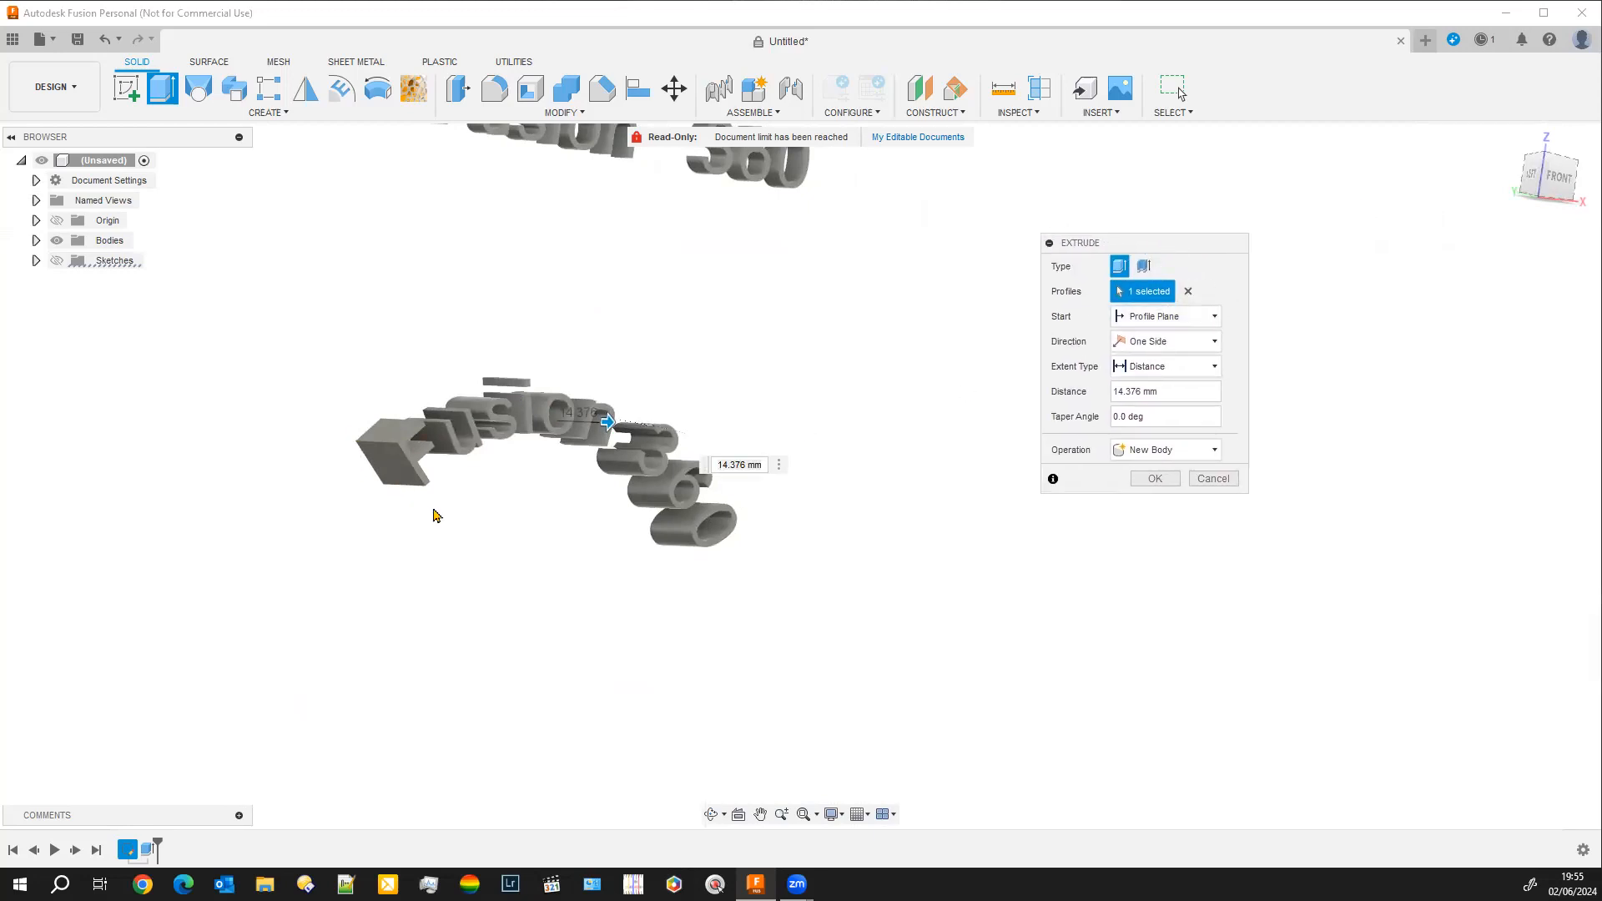
left_click(1218, 346)
key("Escape")
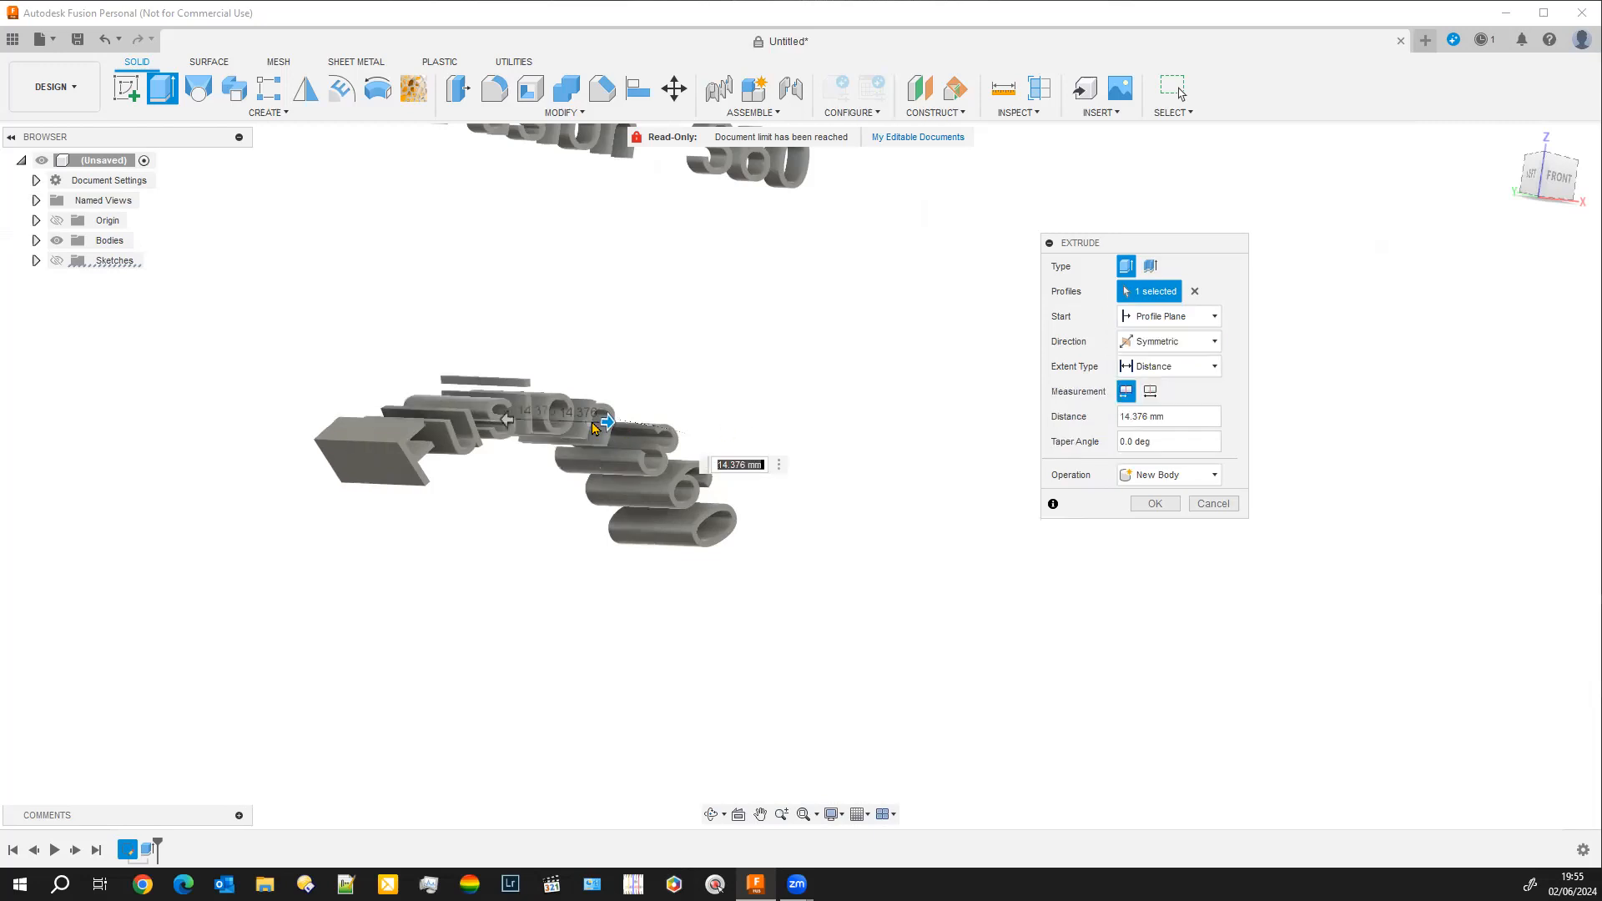
middle_click_drag(286, 599, 343, 647, "shift")
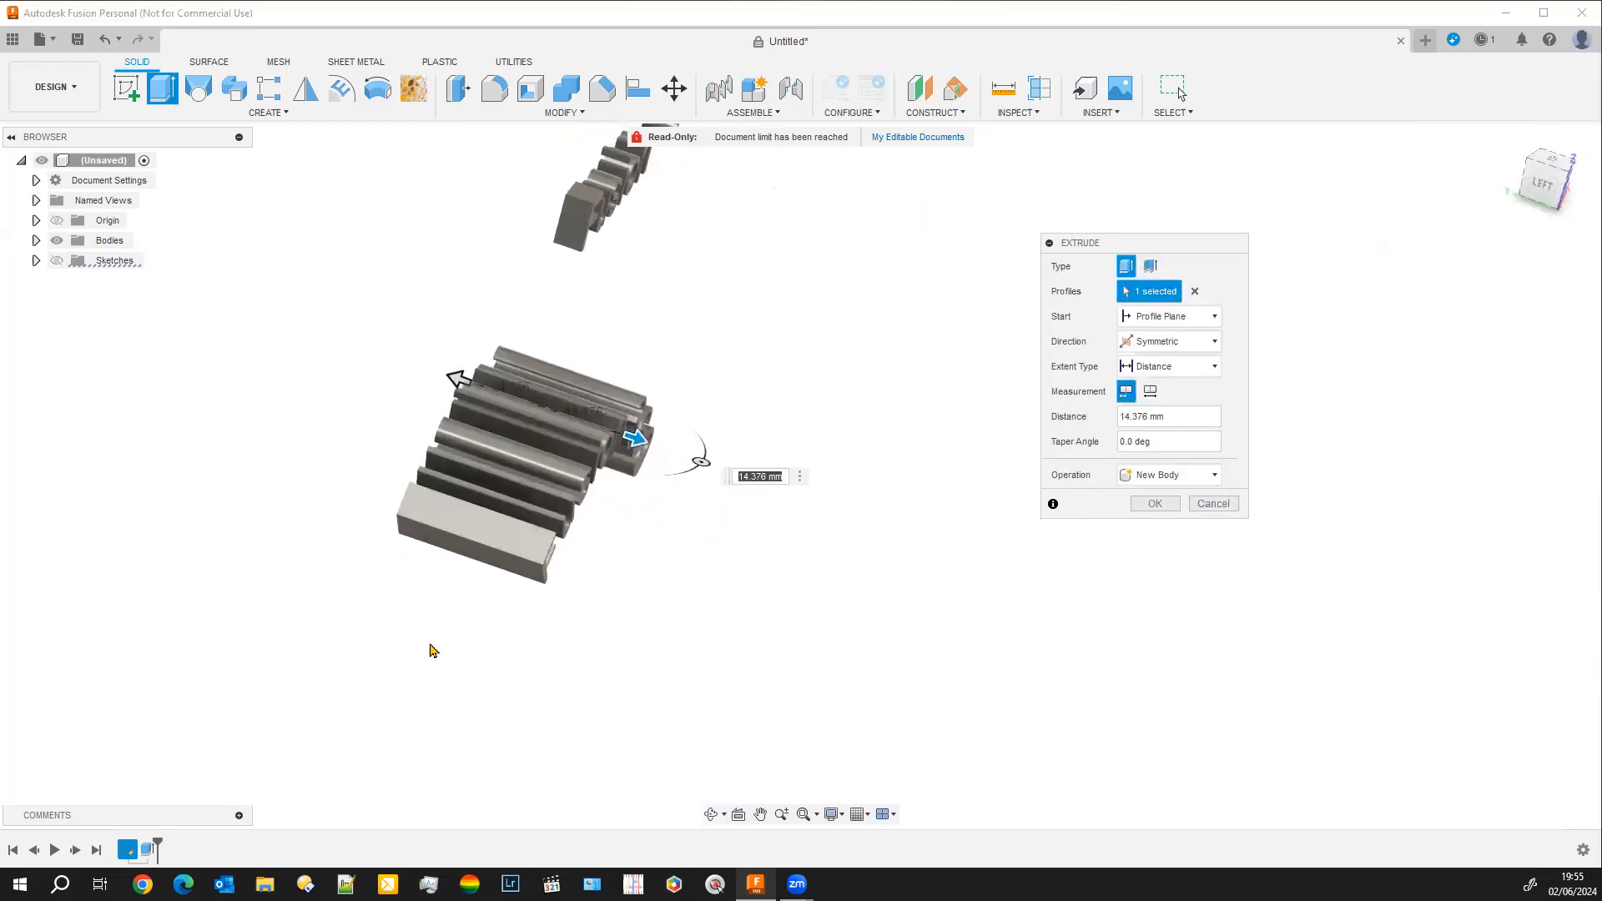
left_click(57, 261)
middle_click_drag(333, 631, 282, 540)
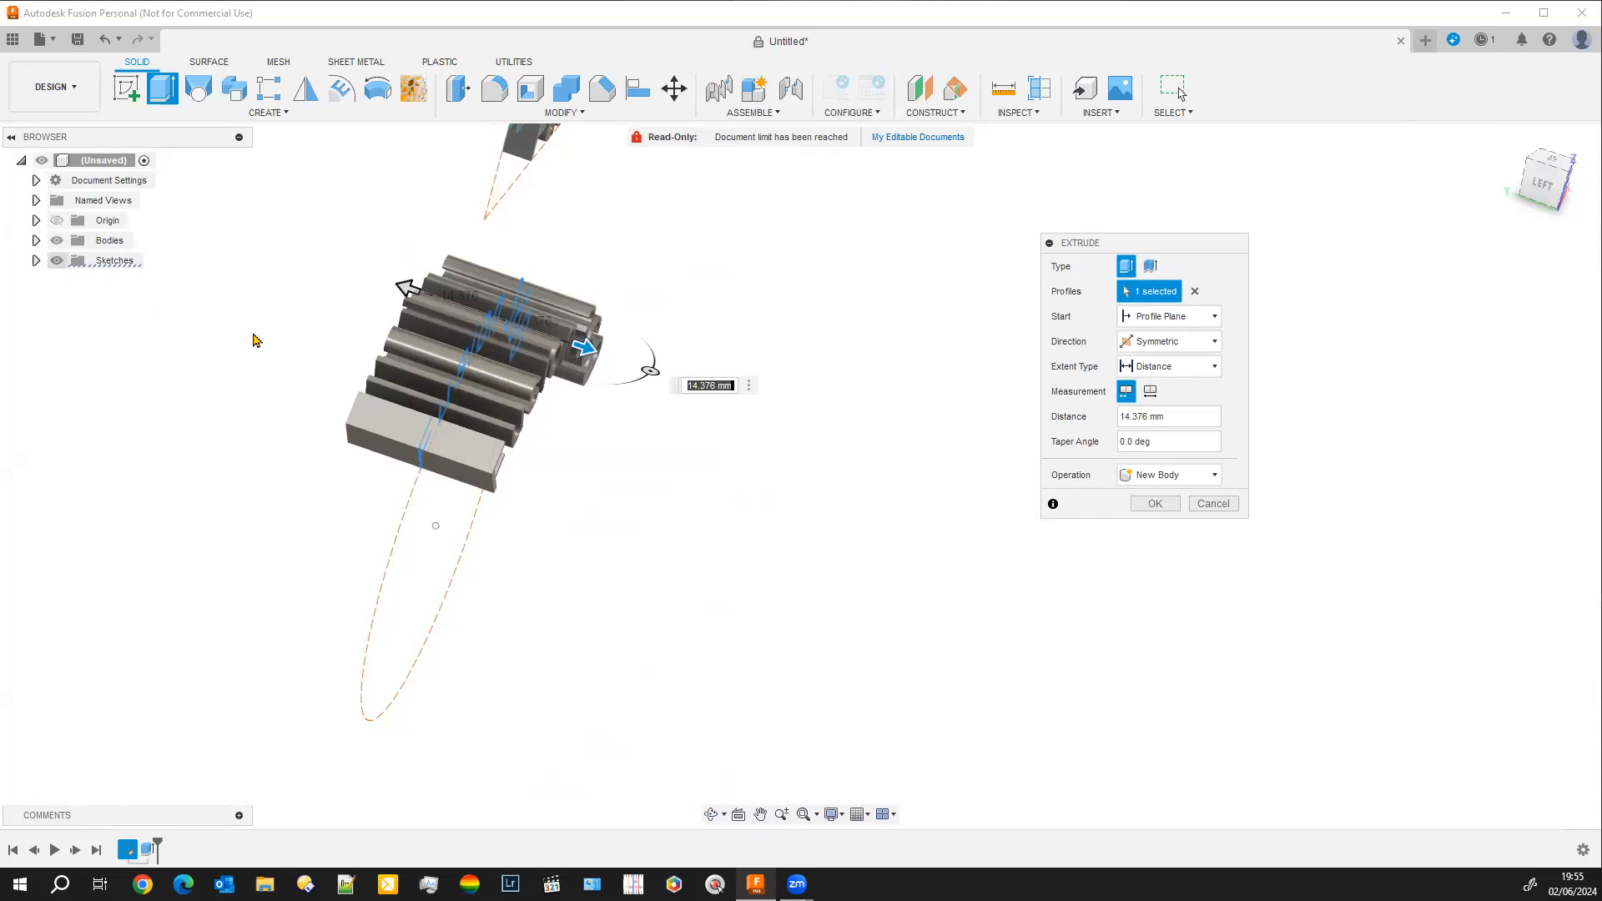
left_click(58, 261)
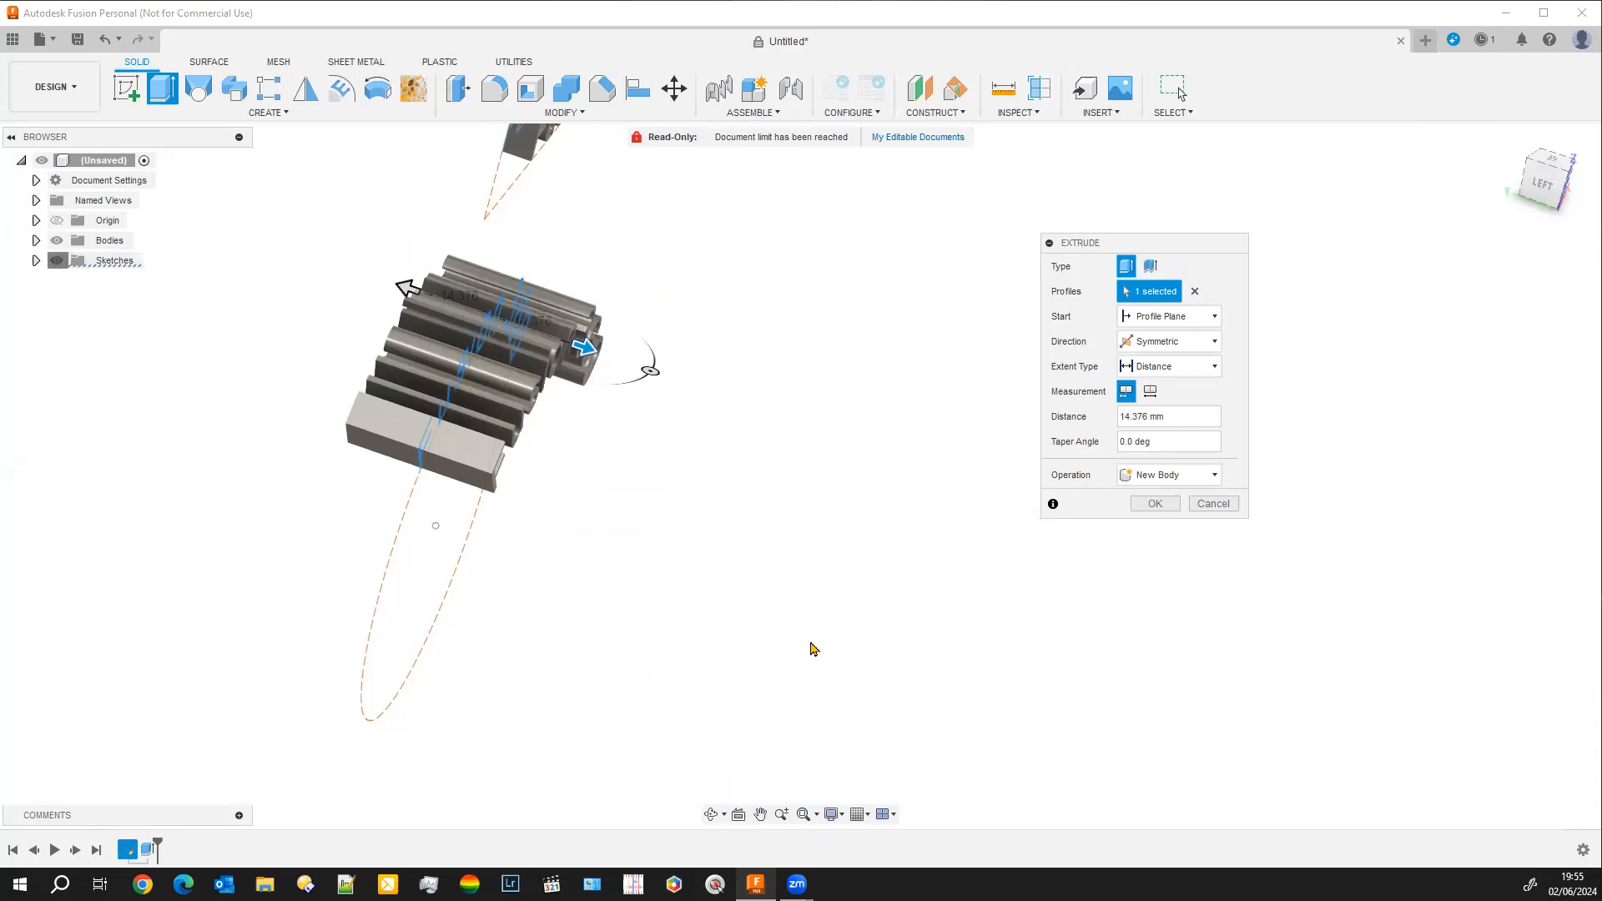
middle_click_drag(758, 629, 639, 645, "shift")
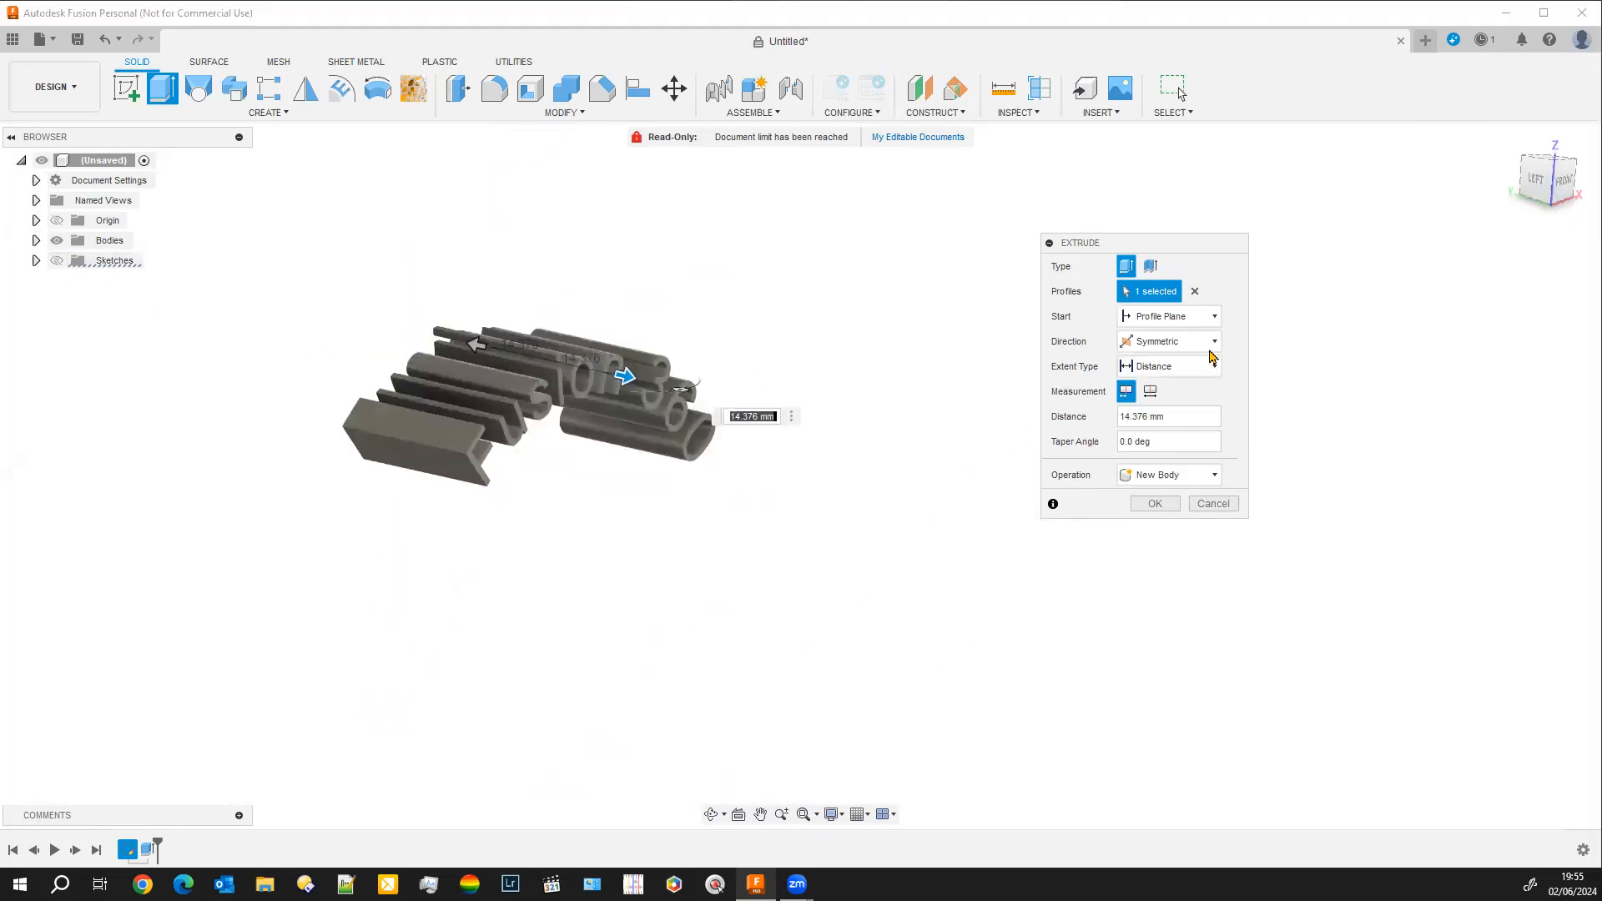
left_click(1168, 341)
left_click(1172, 364)
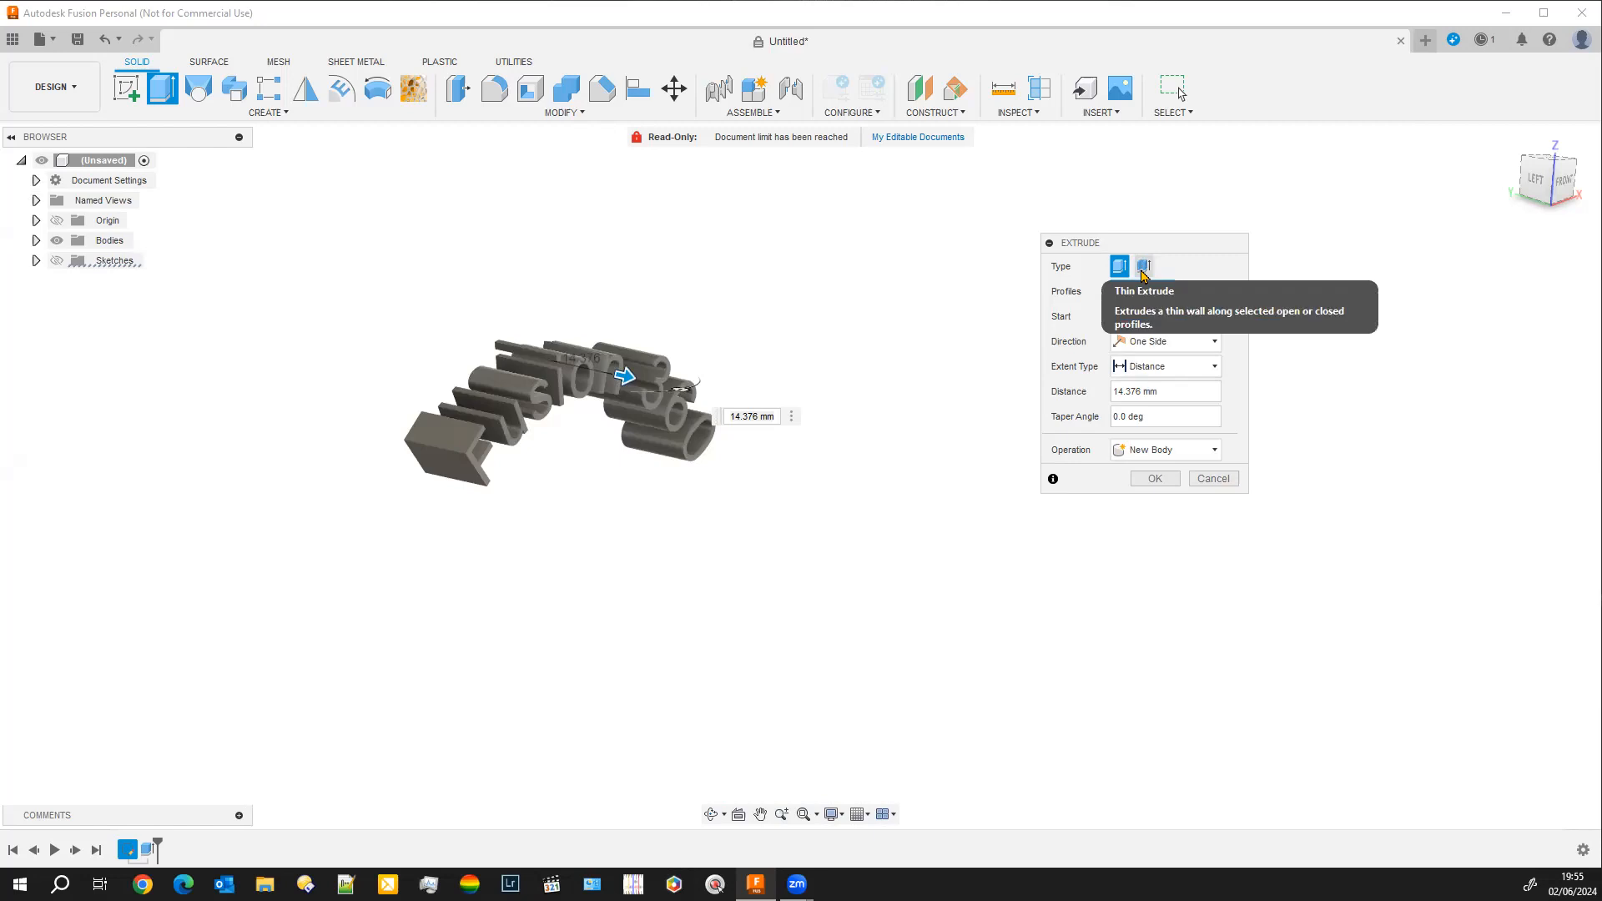
Try Thin Extrude on the circular text with a wall thickness of 0.1 mm.
left_click(1143, 272)
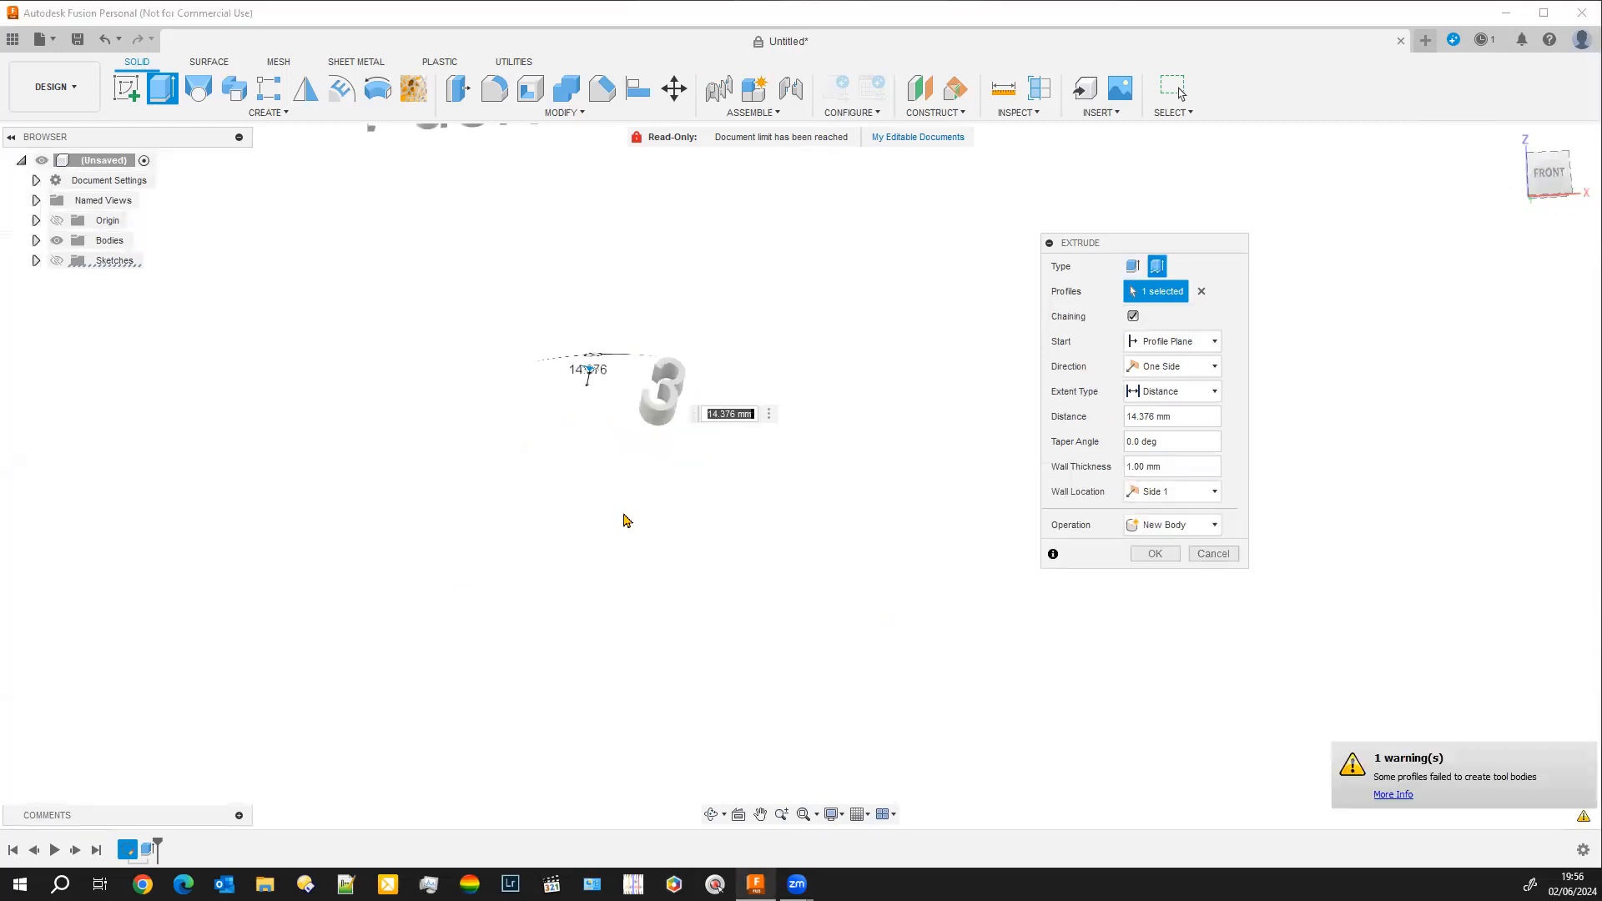
left_click(1165, 464)
type("0")
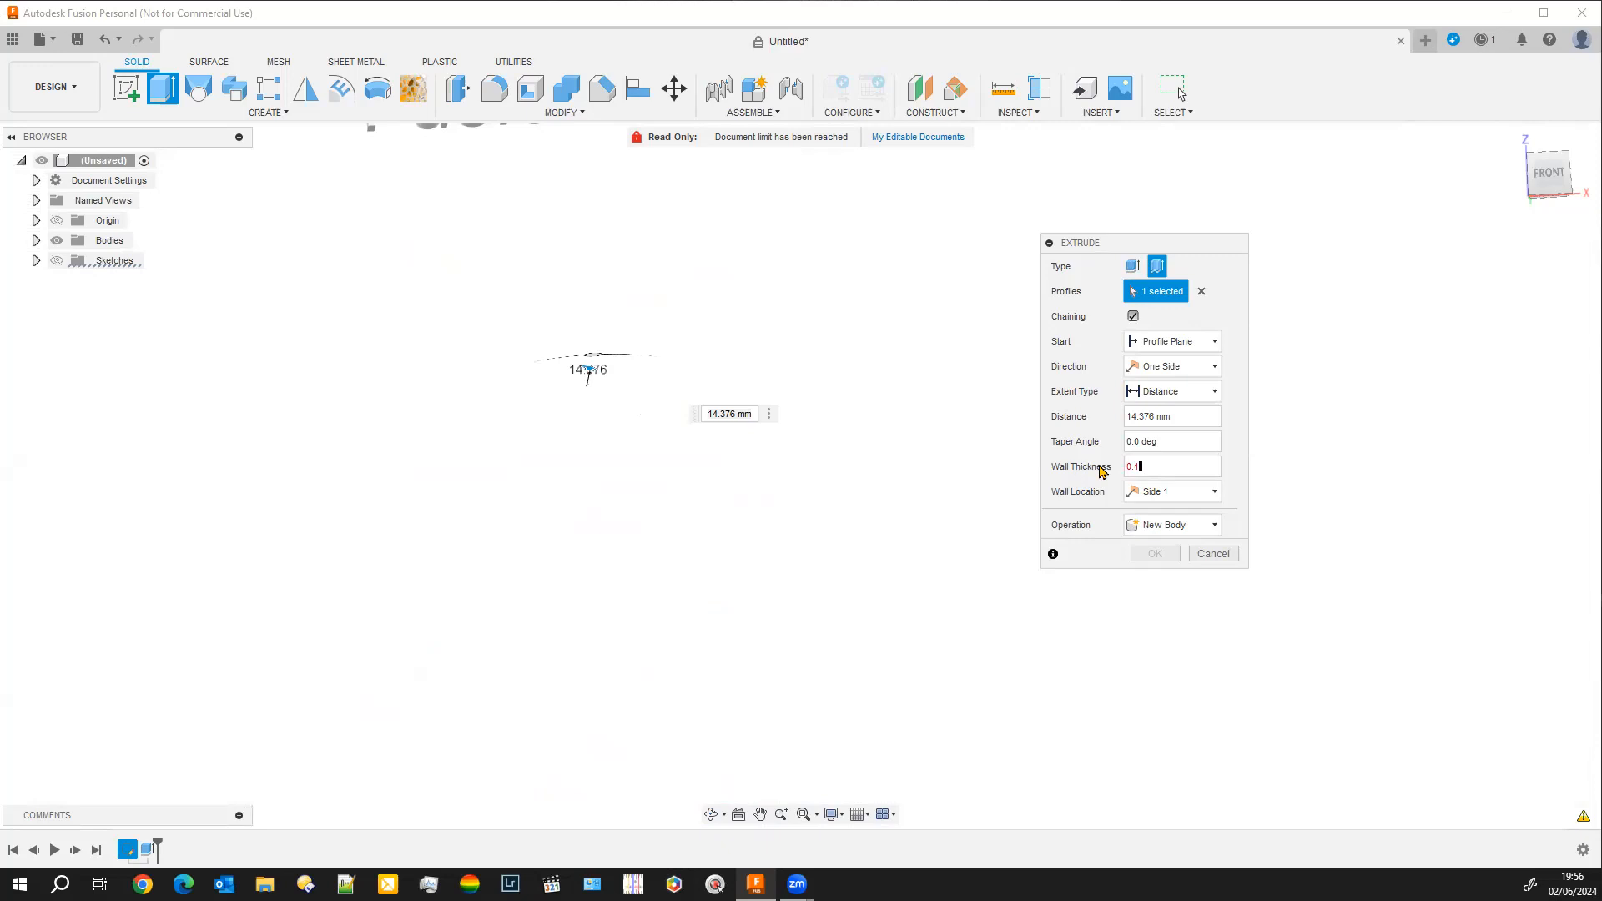
left_click(1173, 447)
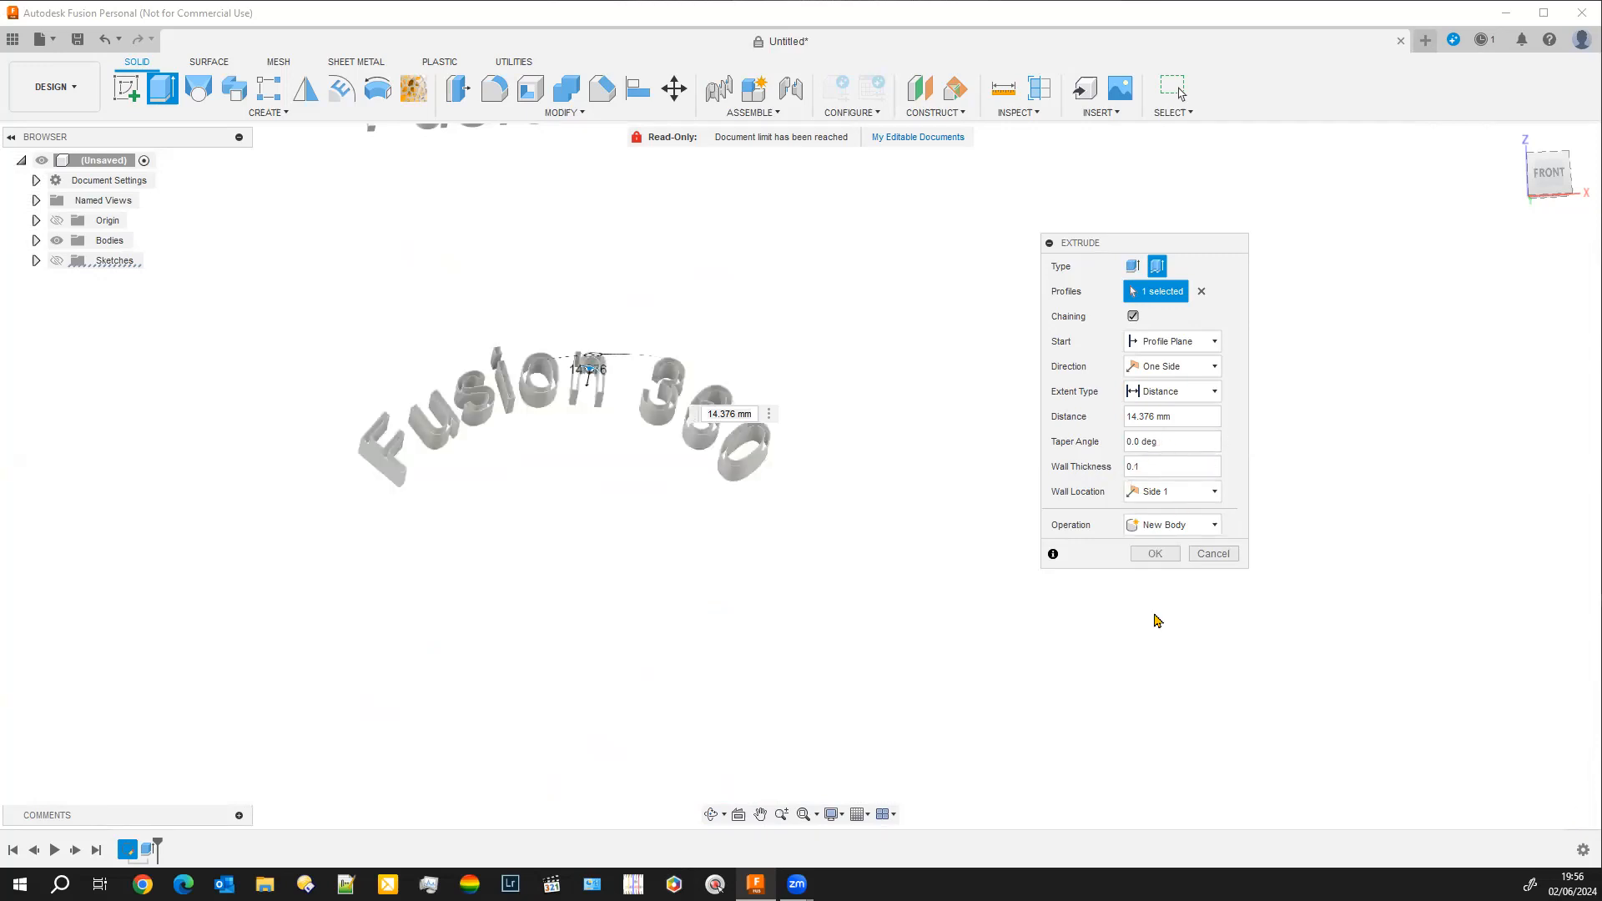
Examine the thin-walled letters up close and return the extrusion to the regular solid type.
scroll(453, 431, "down", 1)
scroll(454, 432, "up", 8)
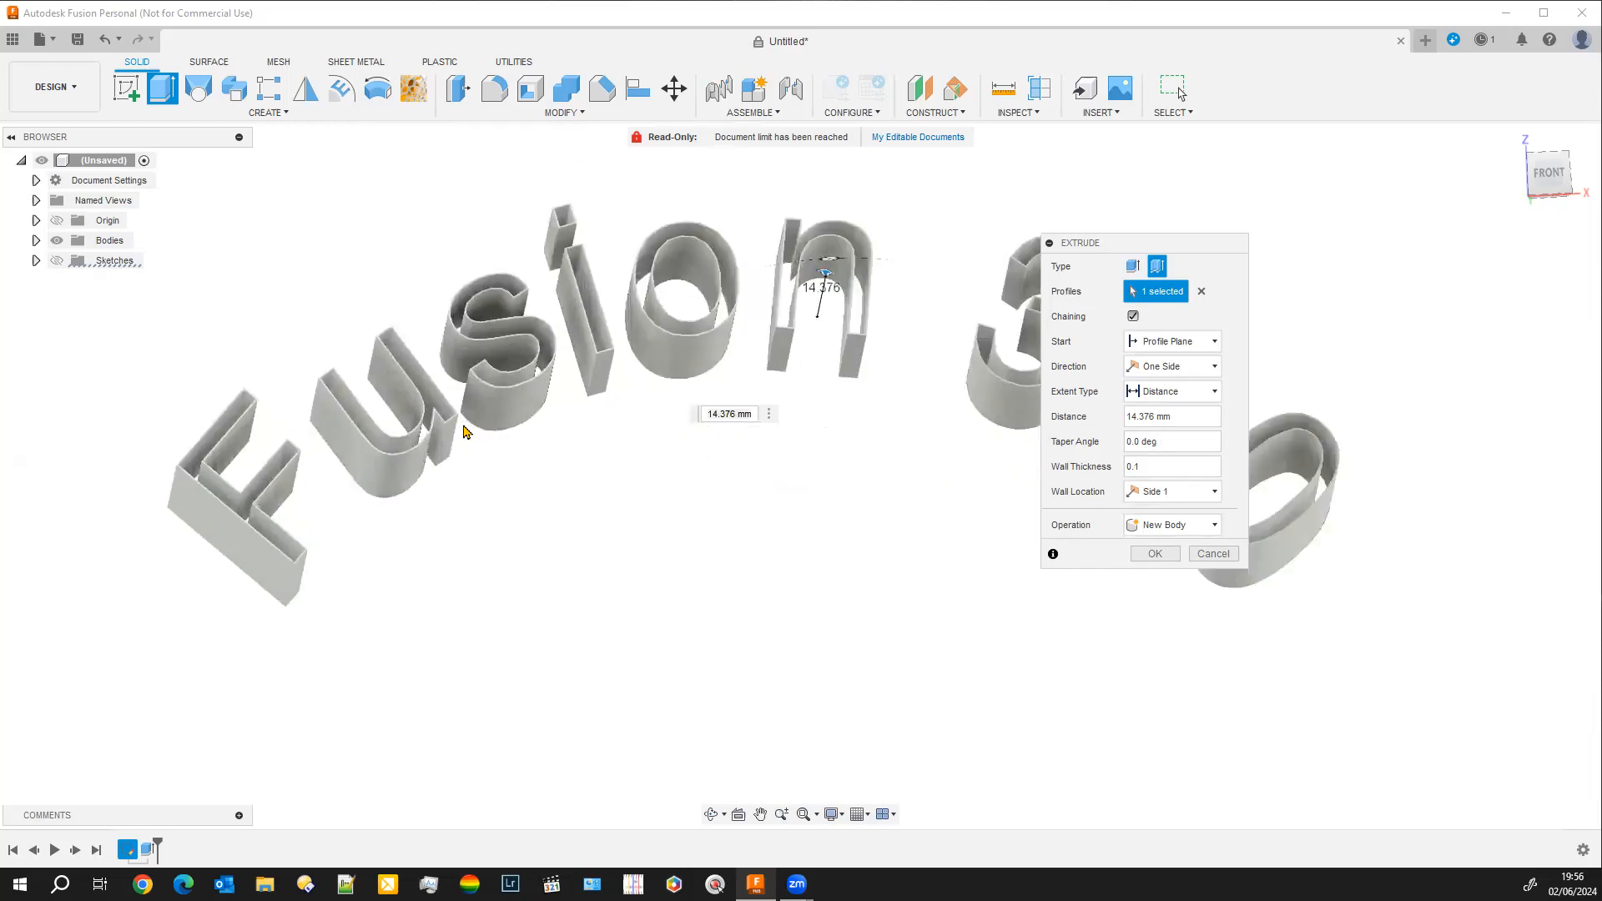
mouse_move(482, 496)
middle_mouse_down("shift")
mouse_move(493, 539)
mouse_move(482, 489)
middle_mouse_up("shift")
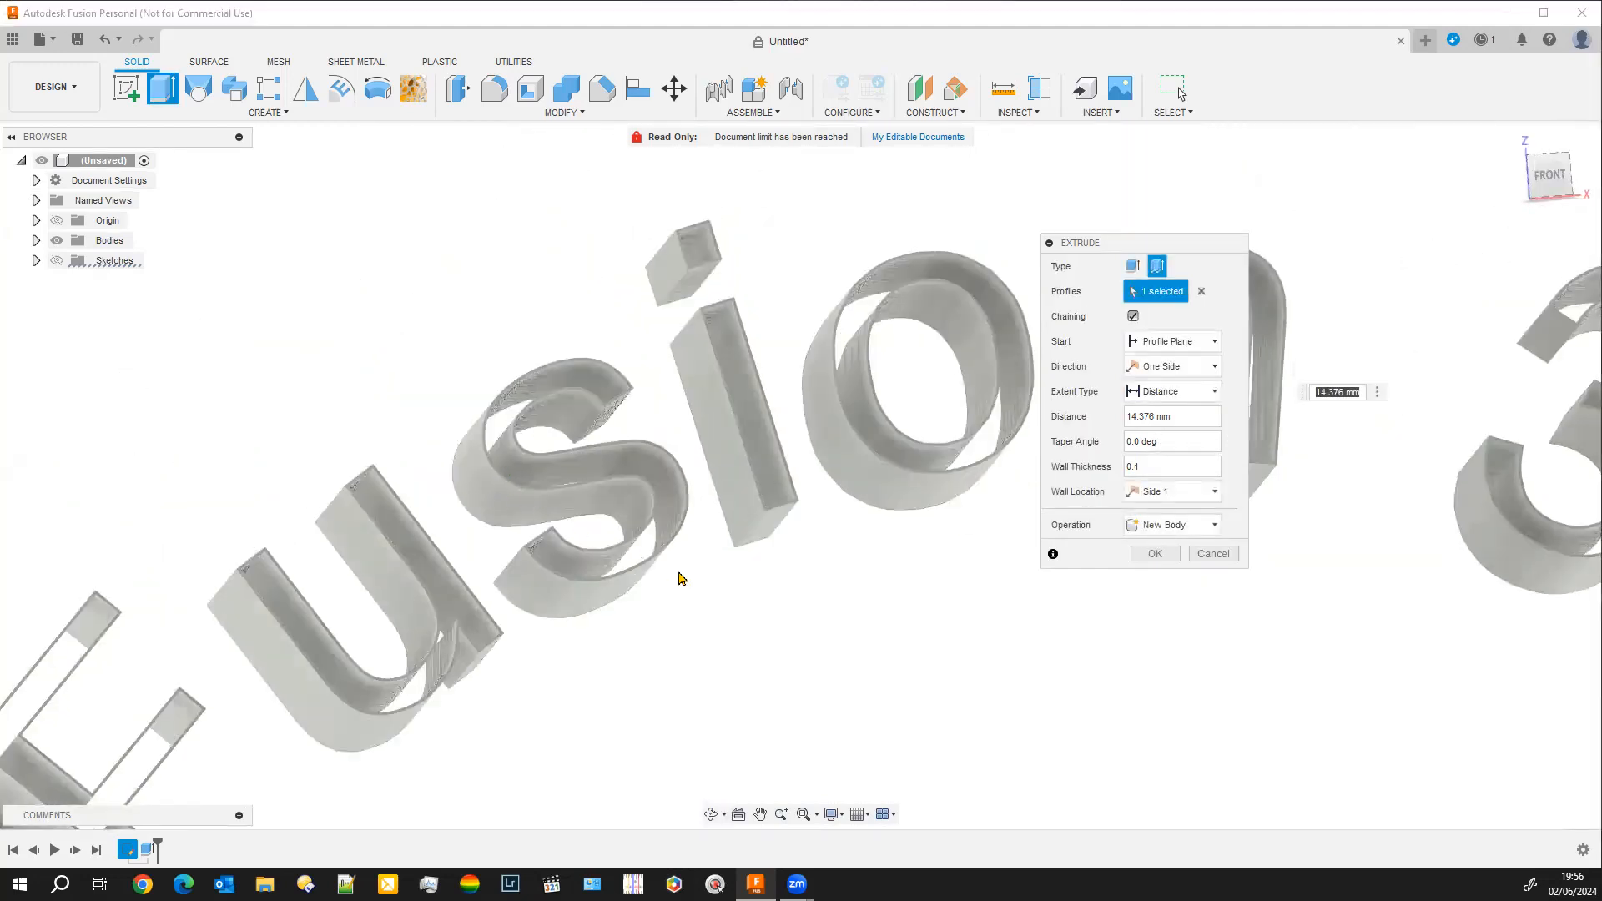
scroll(680, 576, "down", 5)
middle_click_drag(680, 576, 586, 530)
middle_click_drag(774, 573, 676, 532)
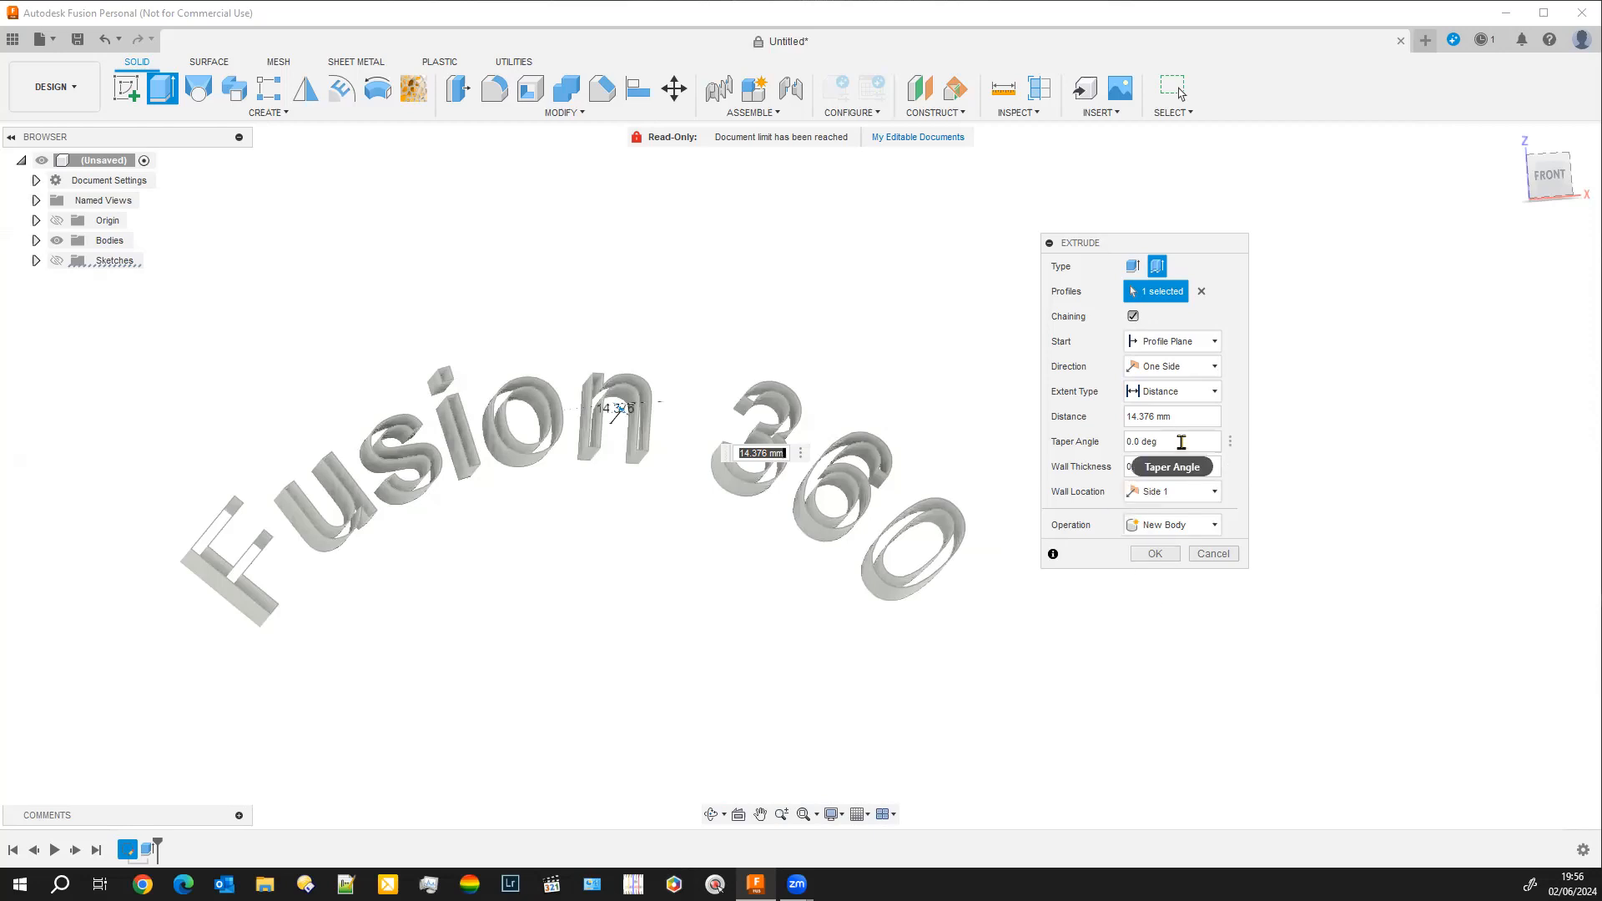
left_click(1152, 466)
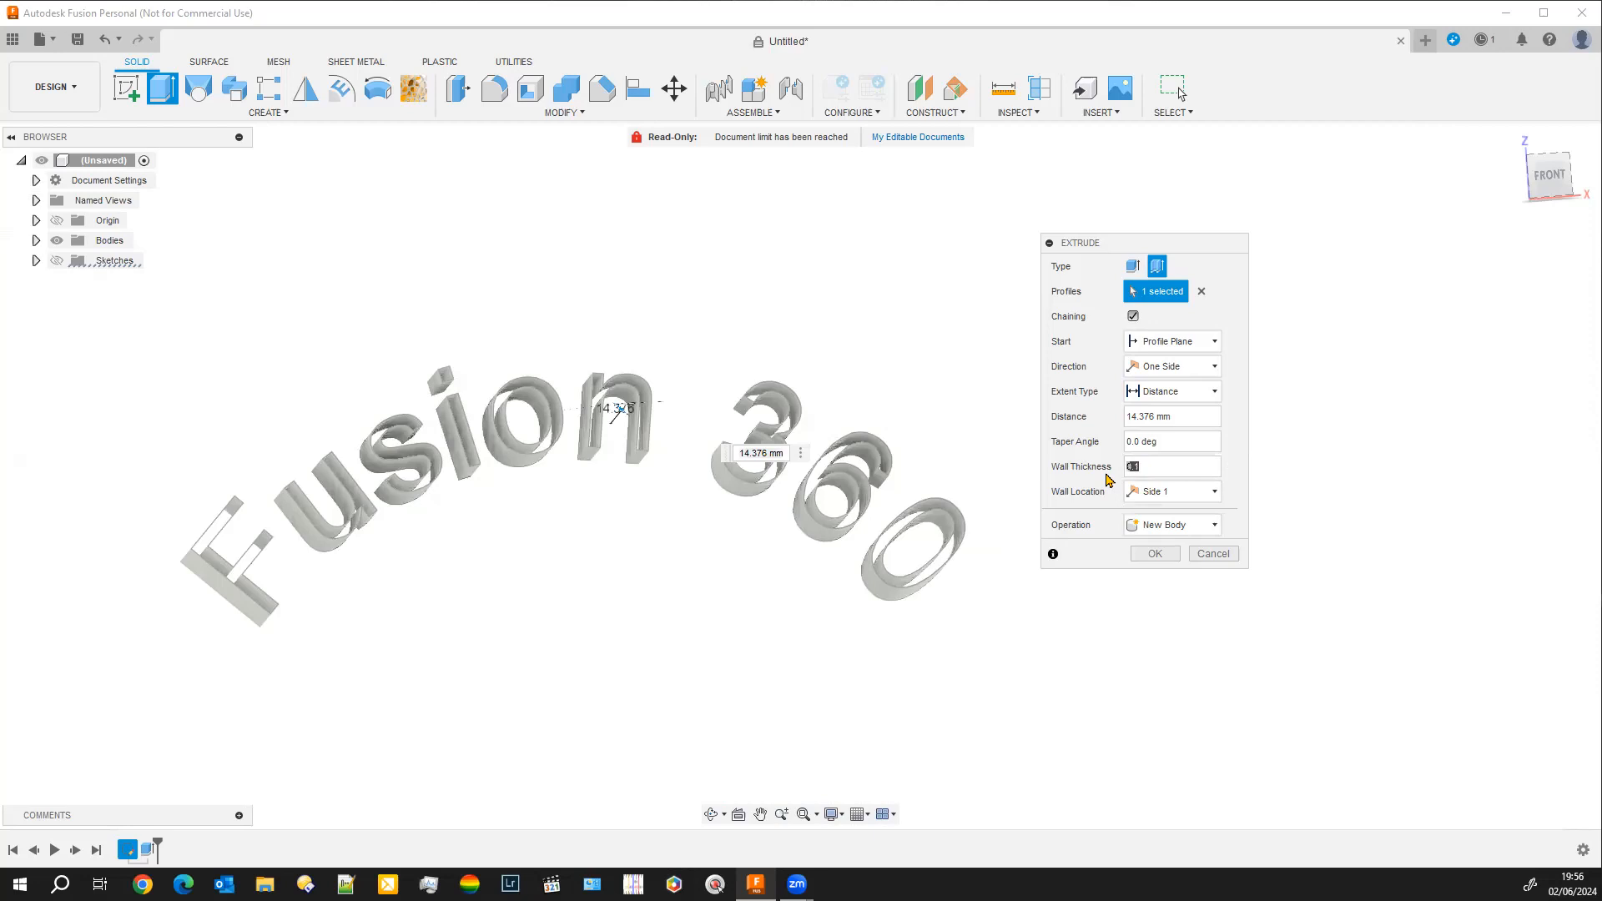
left_click(1134, 266)
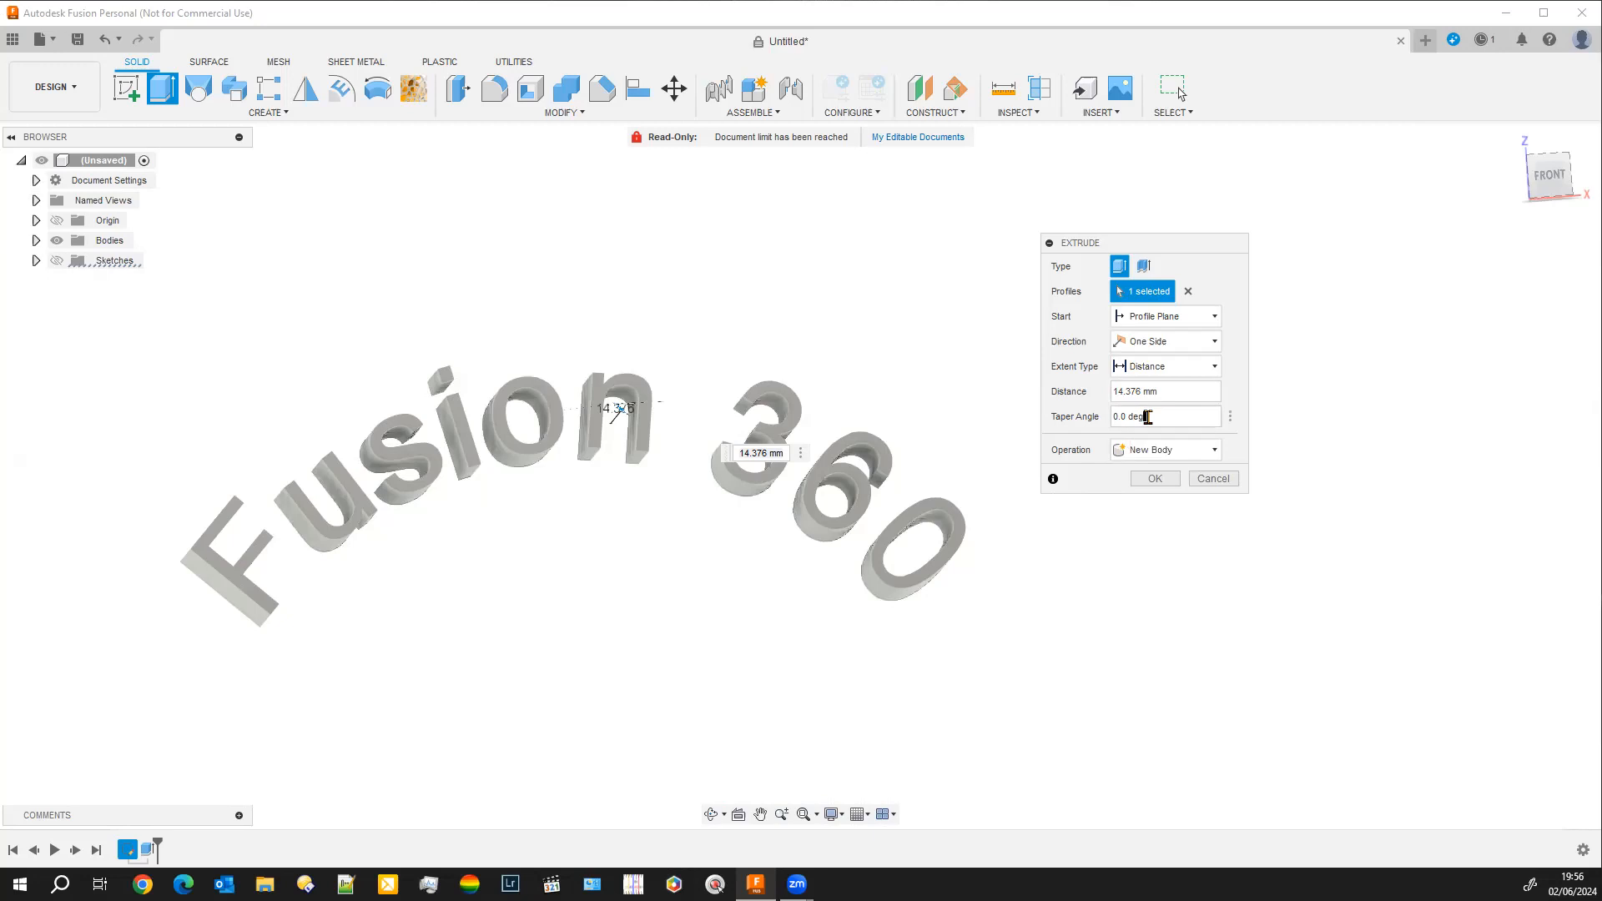
Try a taper angle of 4 deg on the circular text extrusion, inspect the letters, and reset the angle to 0.
left_click_drag(1149, 414, 1098, 420)
type("4")
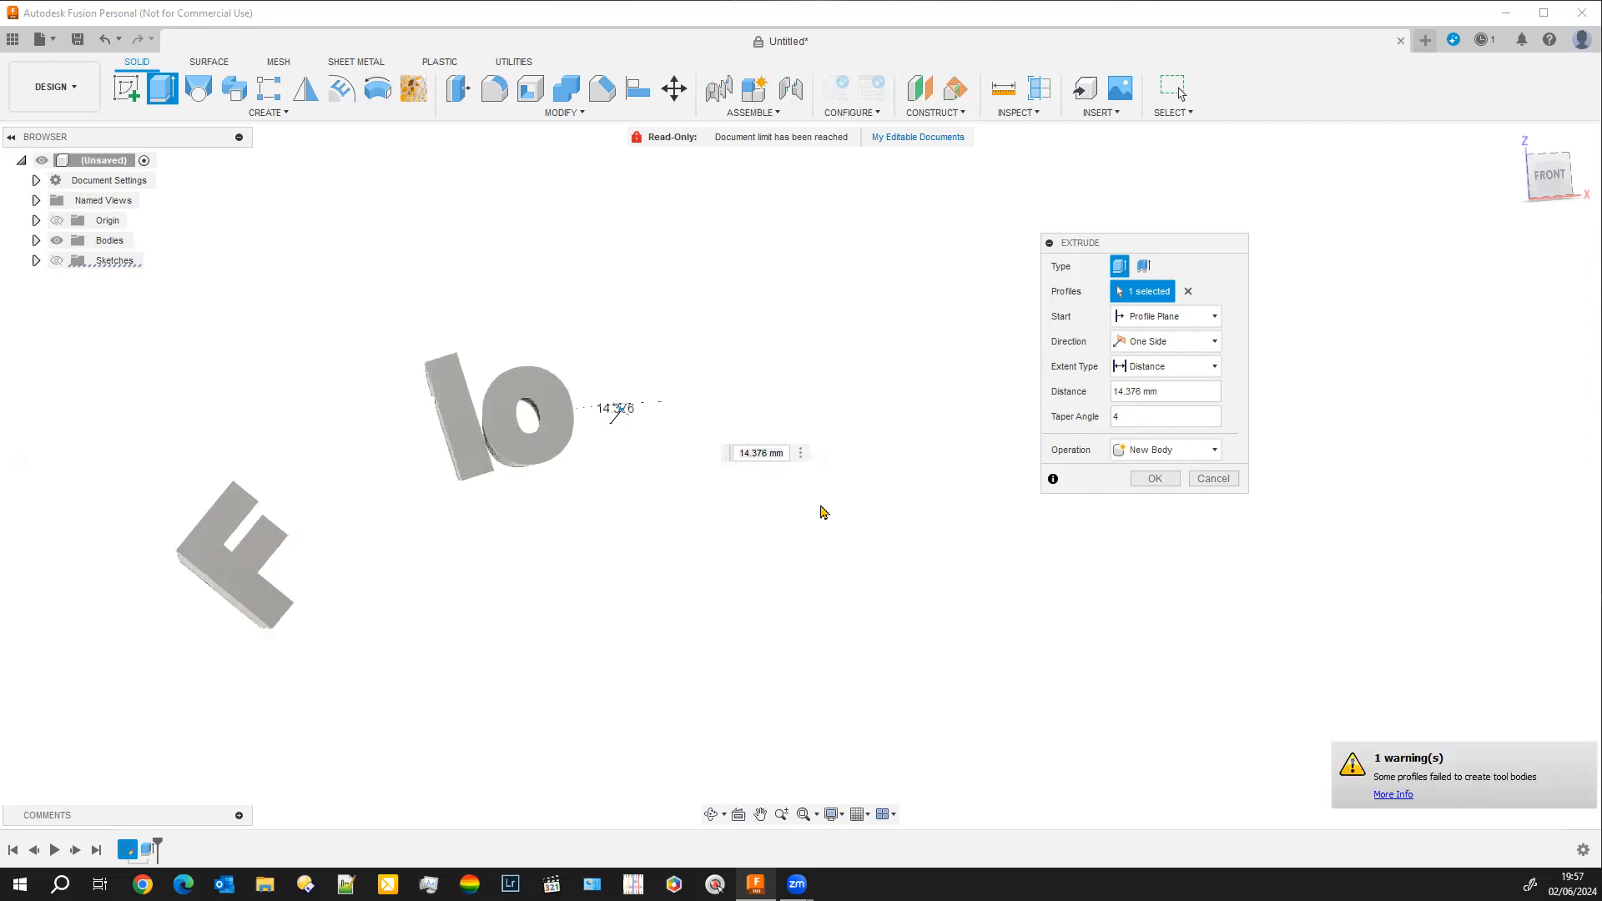
middle_click_drag(243, 768, 290, 666, "shift")
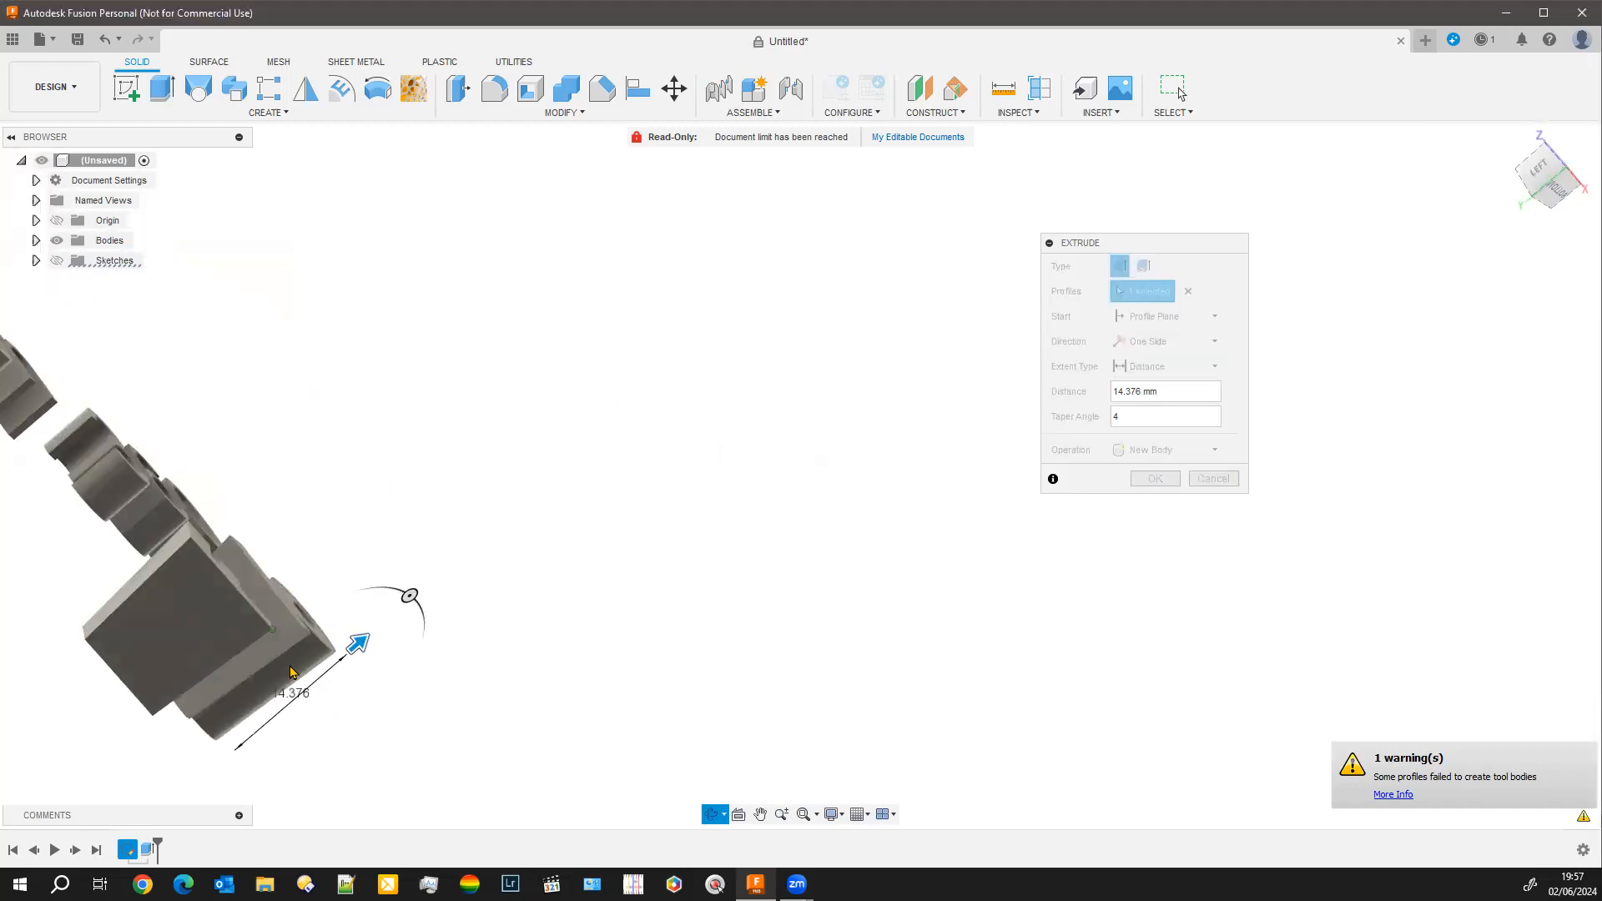
middle_click_drag(342, 755, 308, 790, "shift")
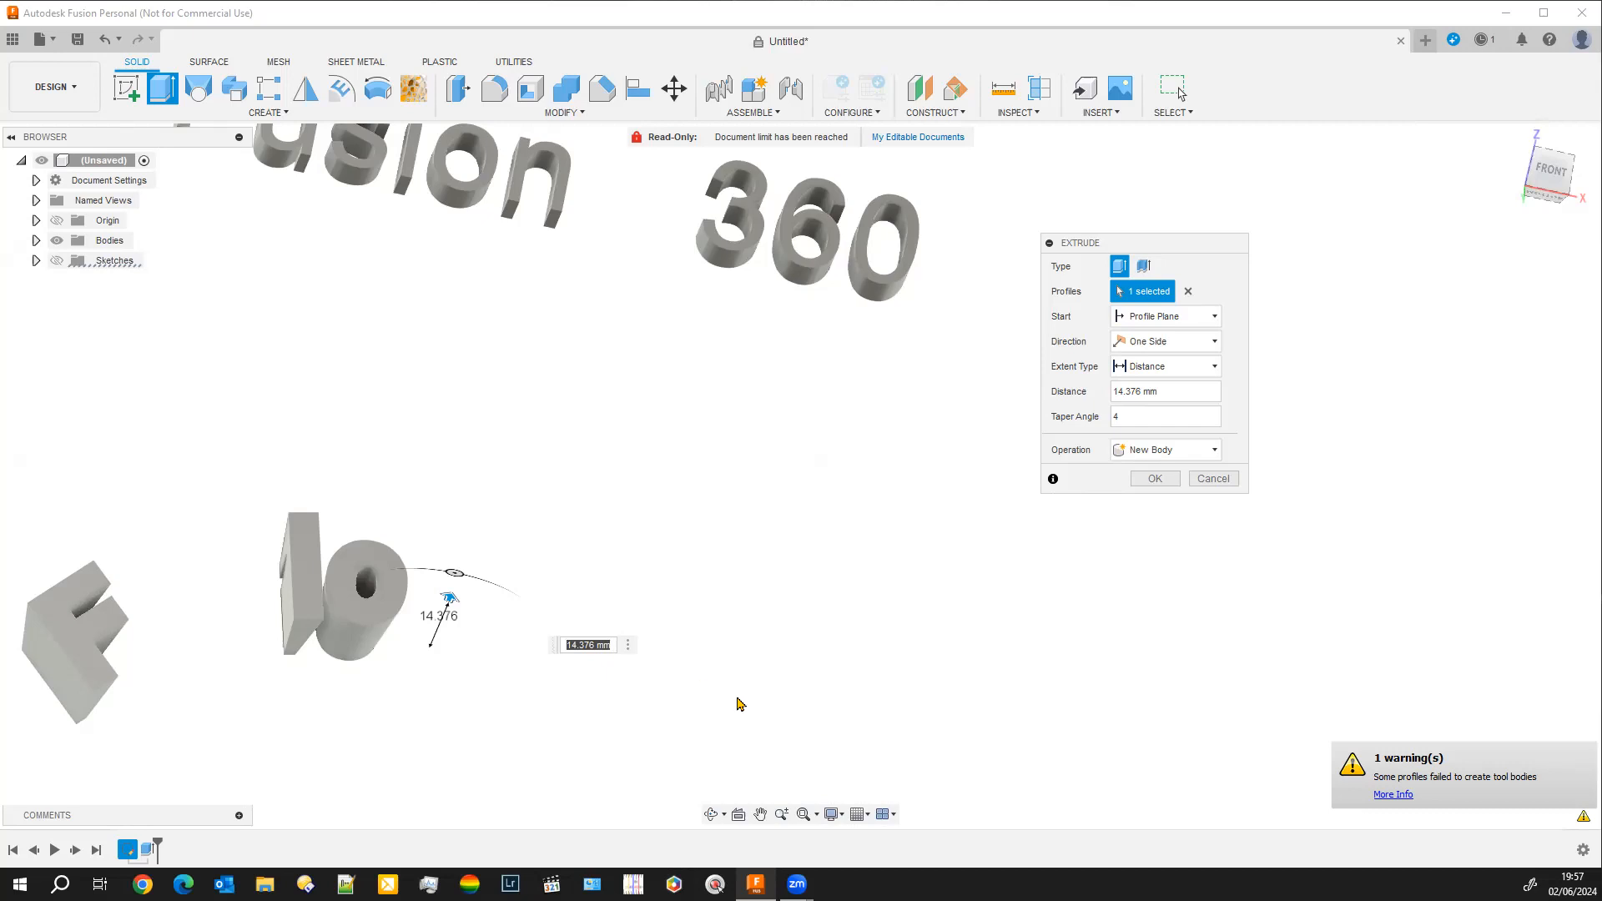
left_click(1137, 415)
middle_click_drag(921, 551, 1026, 471)
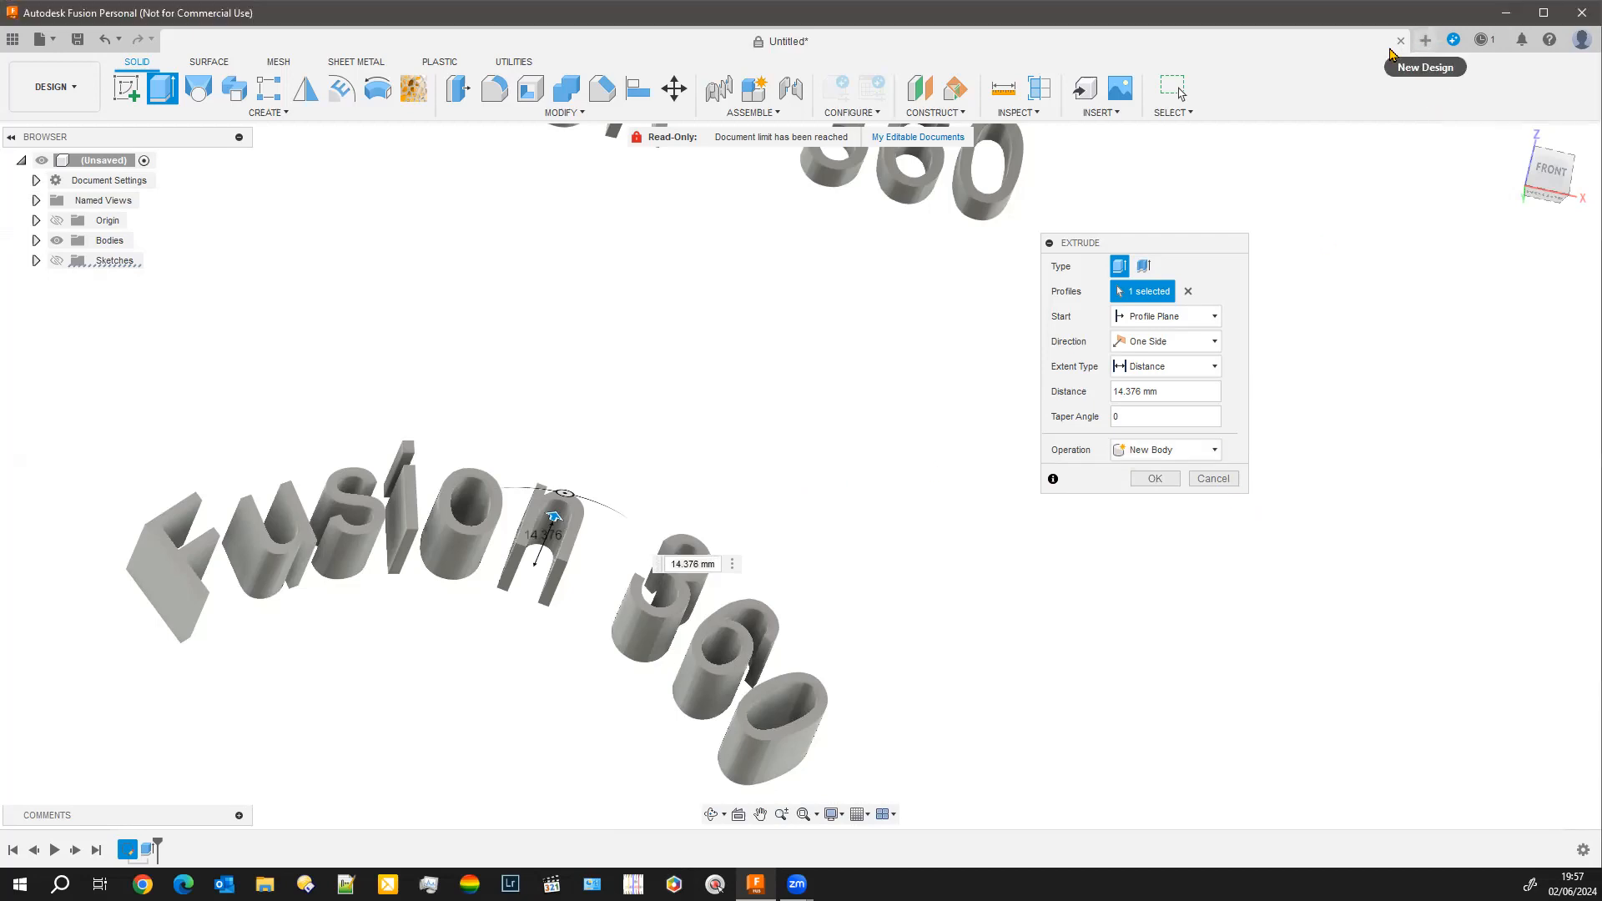
Create a new design, sketch a center rectangle around the origin on the front plane, and finish the sketch.
left_click(1424, 41)
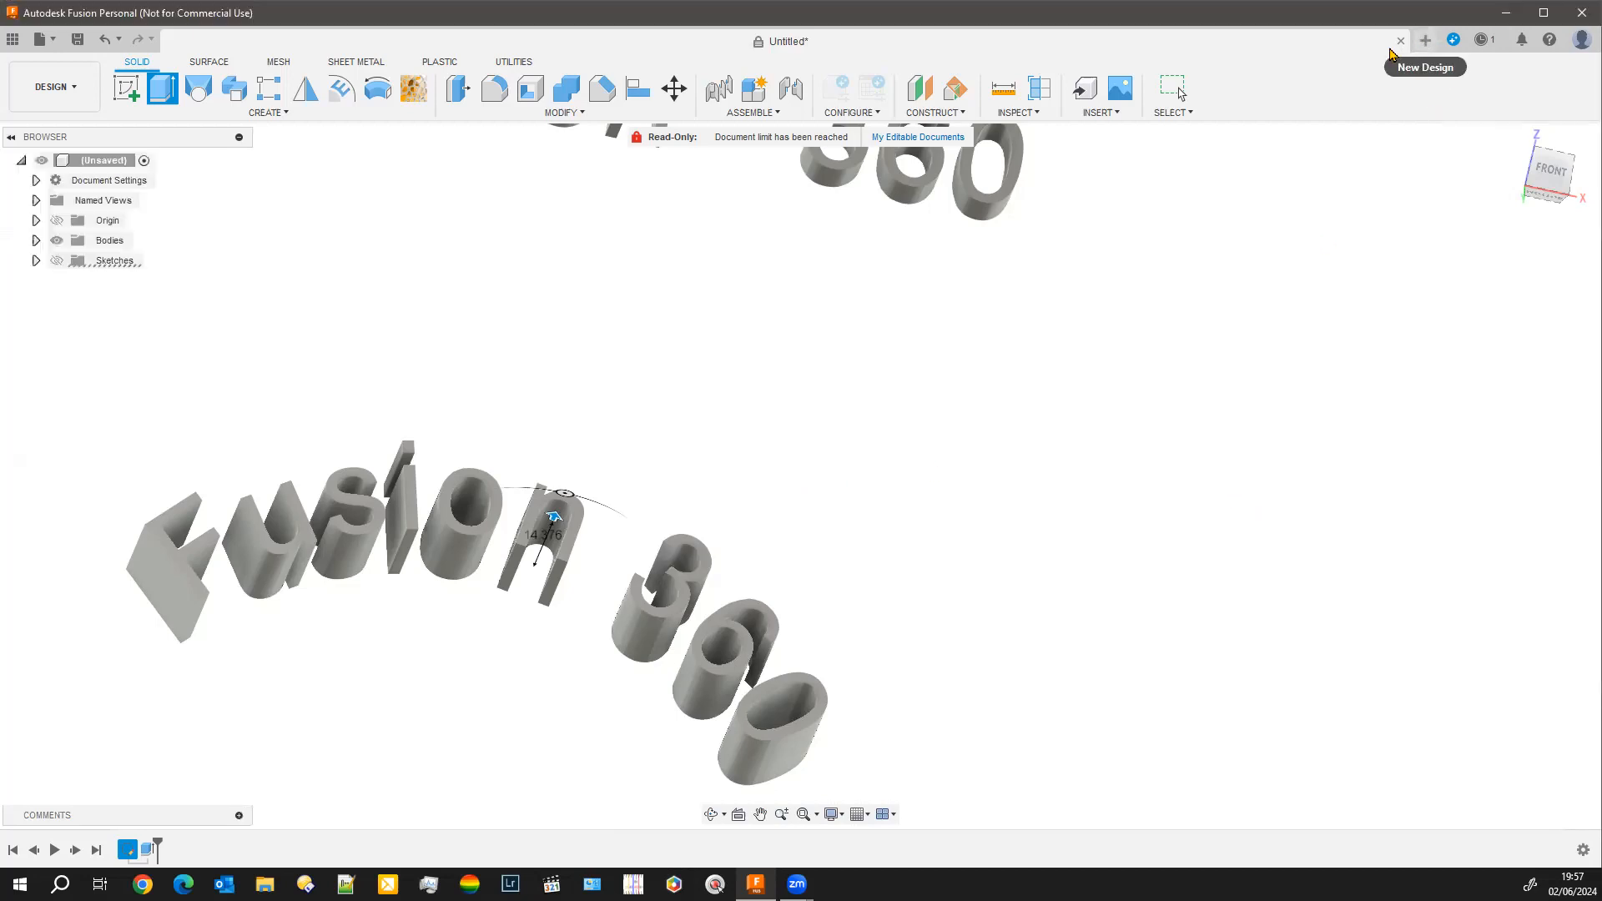
left_click(126, 88)
left_click(841, 468)
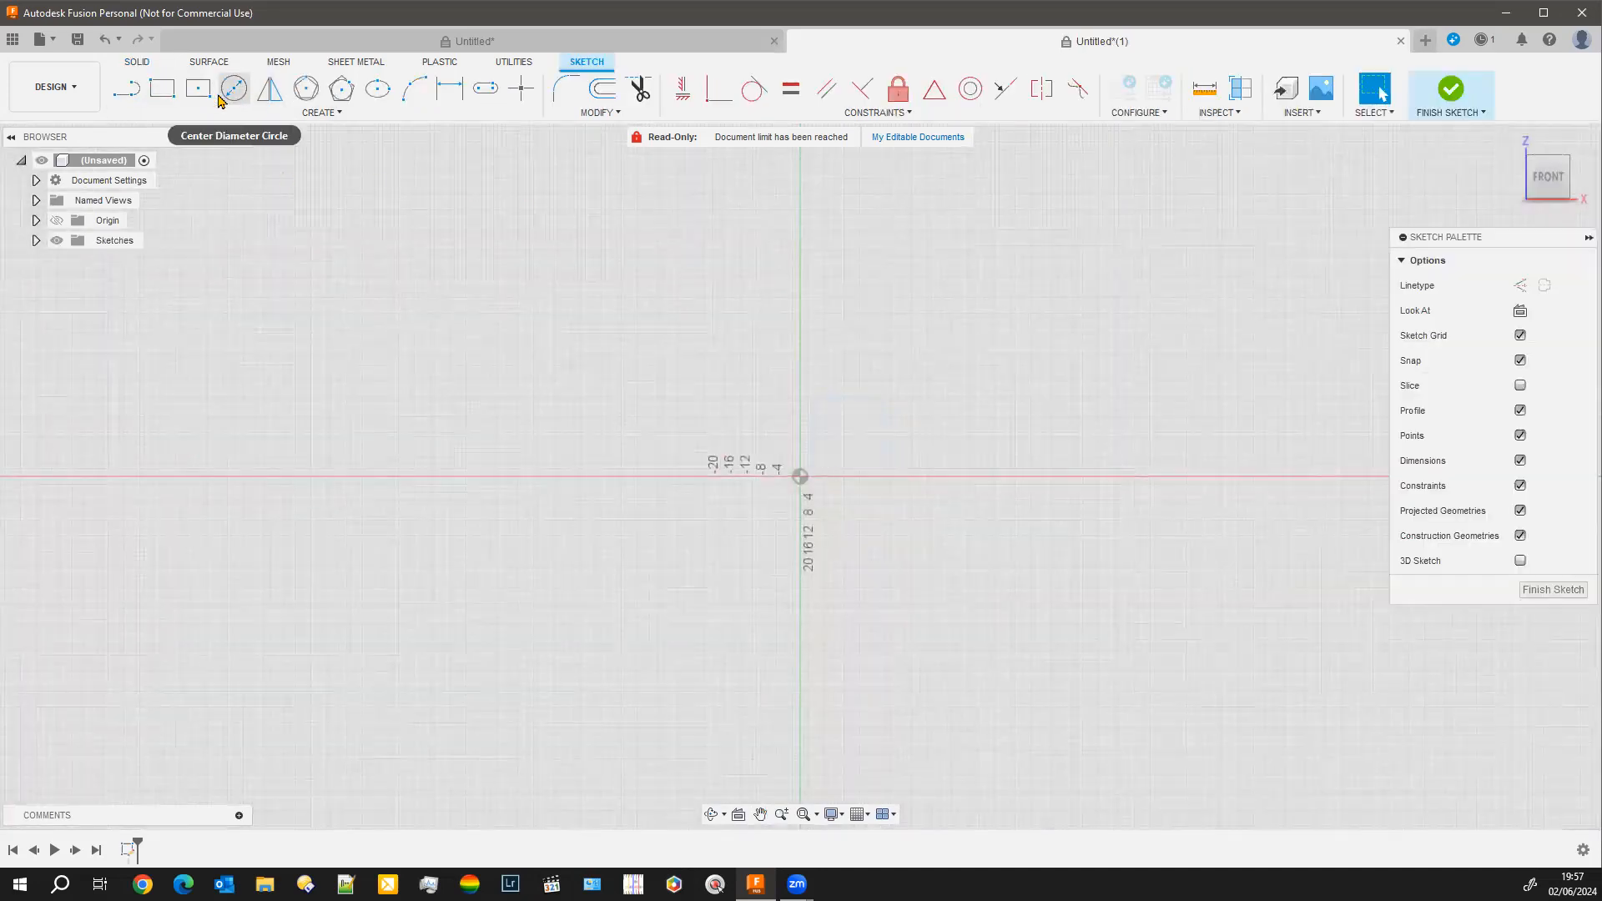
left_click(164, 96)
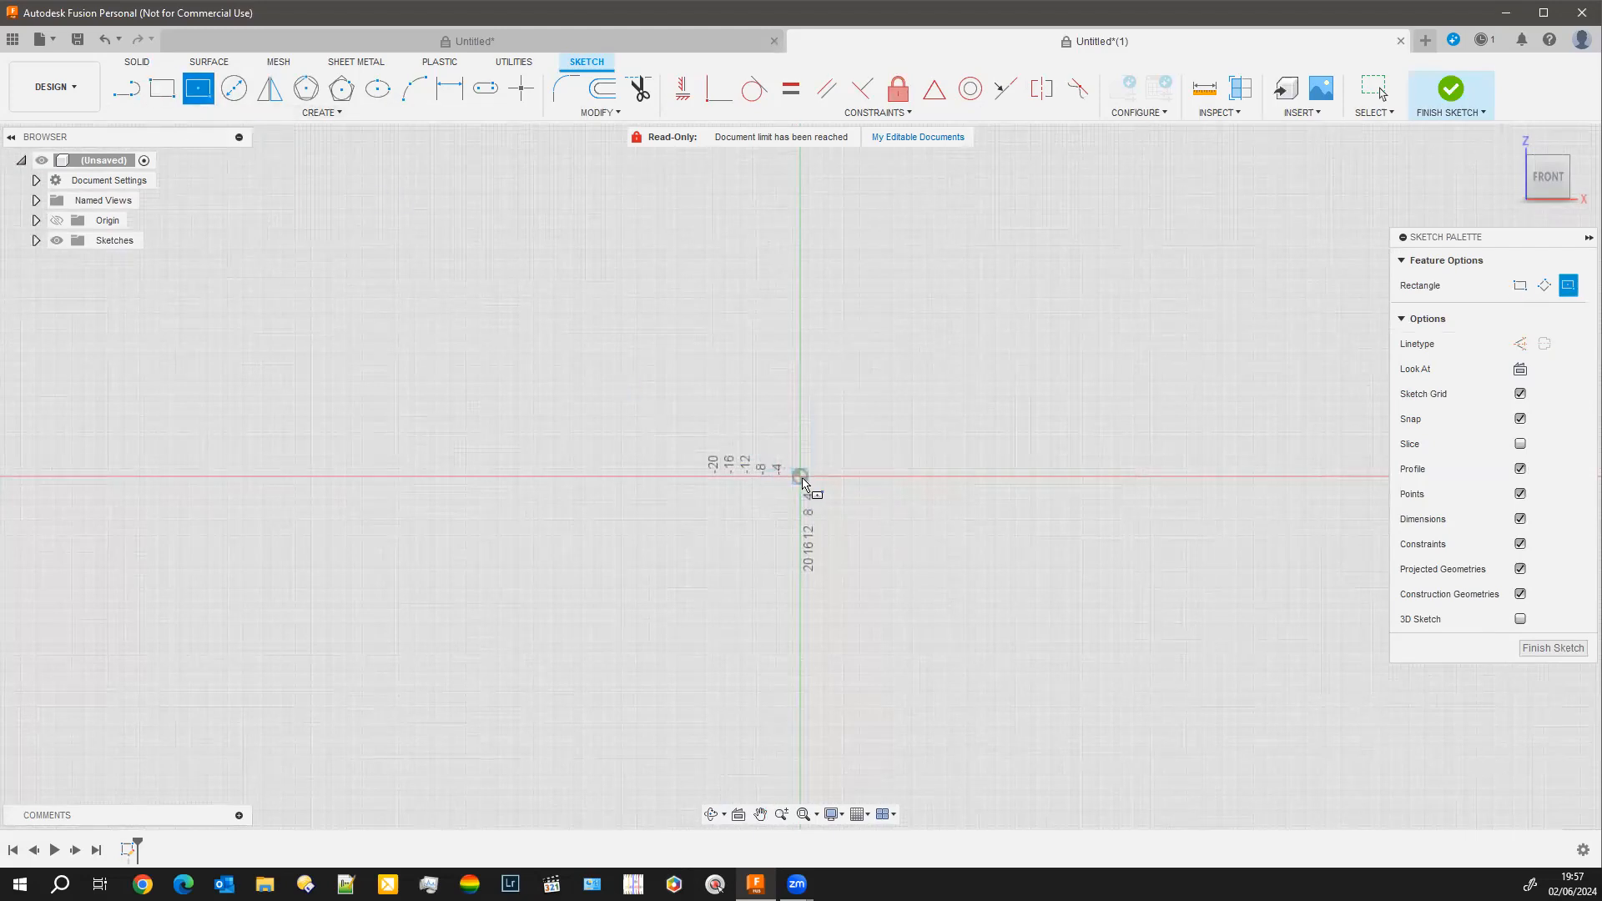
left_click(800, 476)
left_click(441, 310)
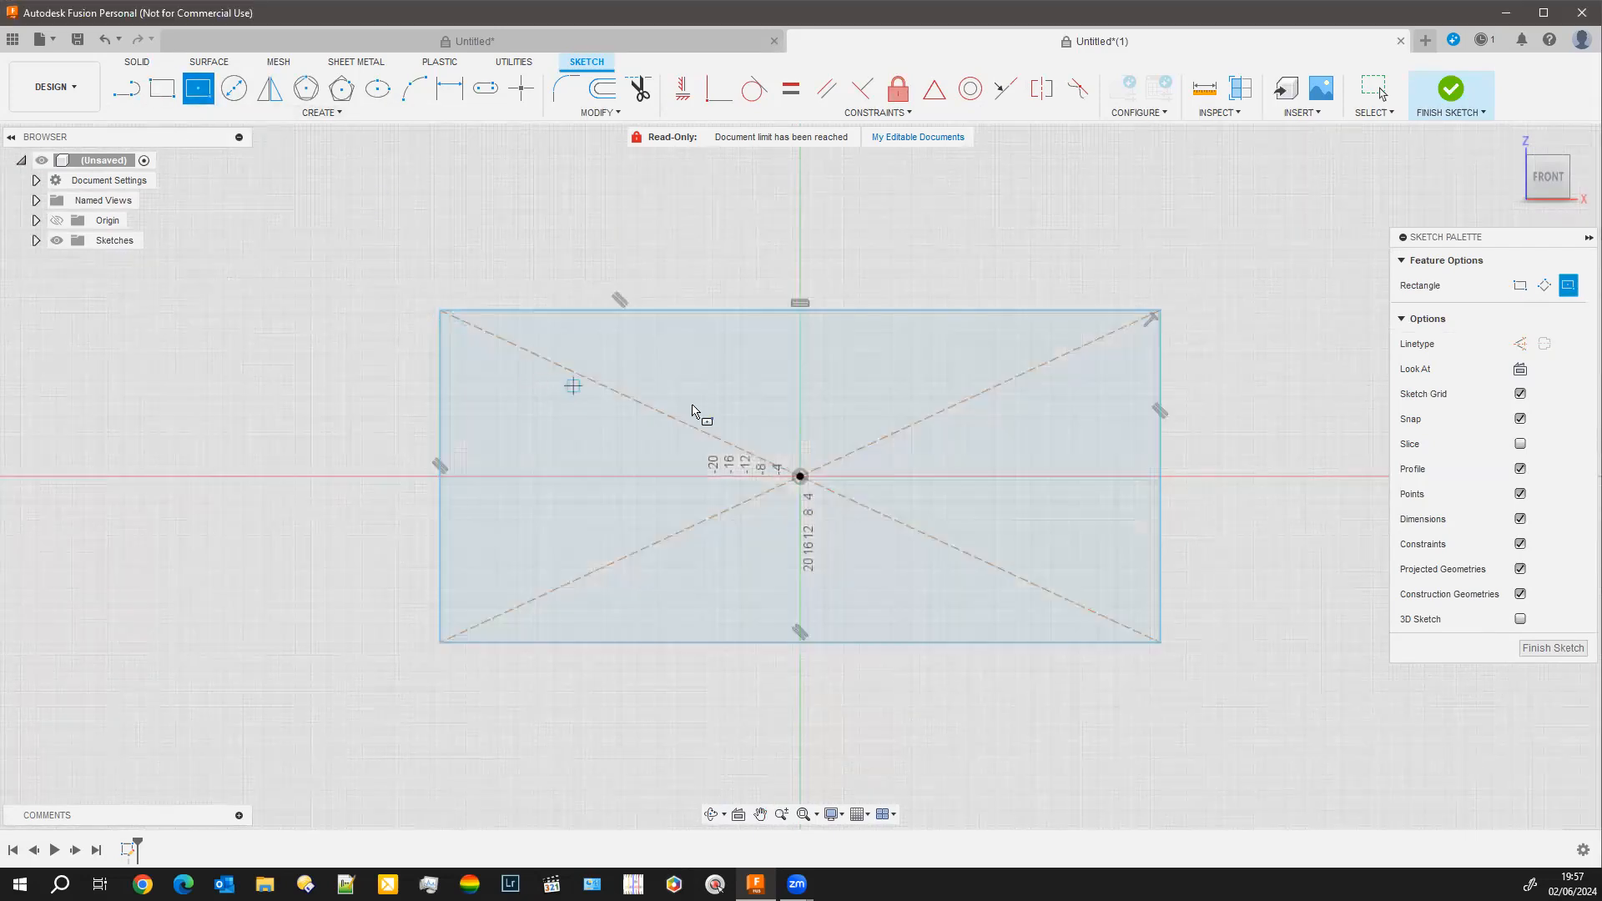
left_click(1528, 651)
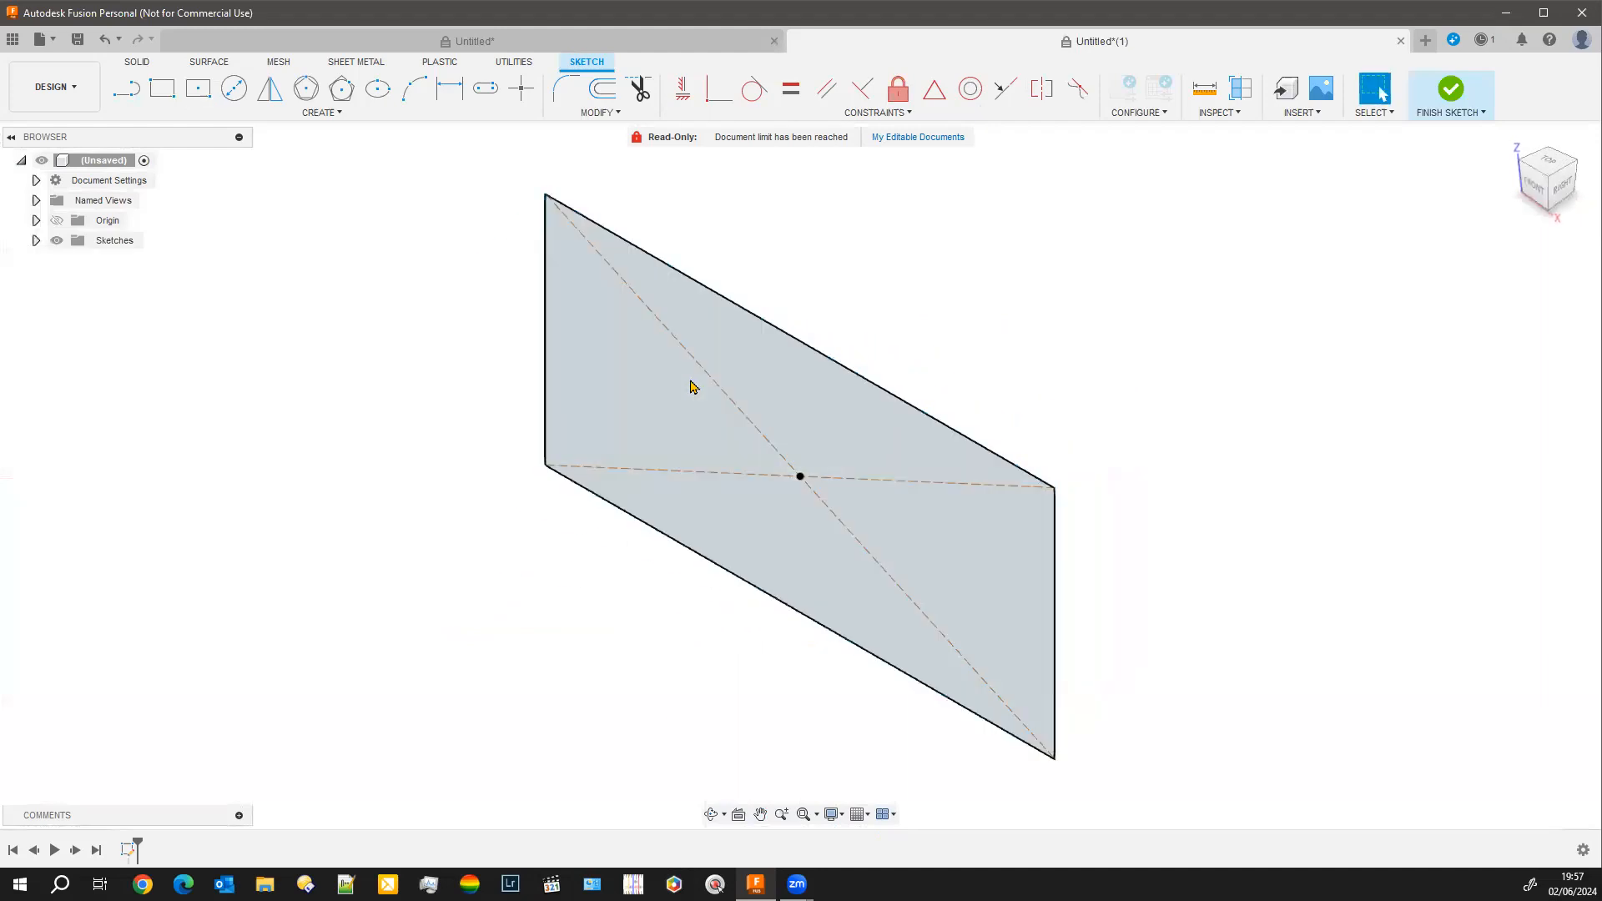
Extrude the rectangle about 44.9 mm to one side as a new body.
left_click(162, 88)
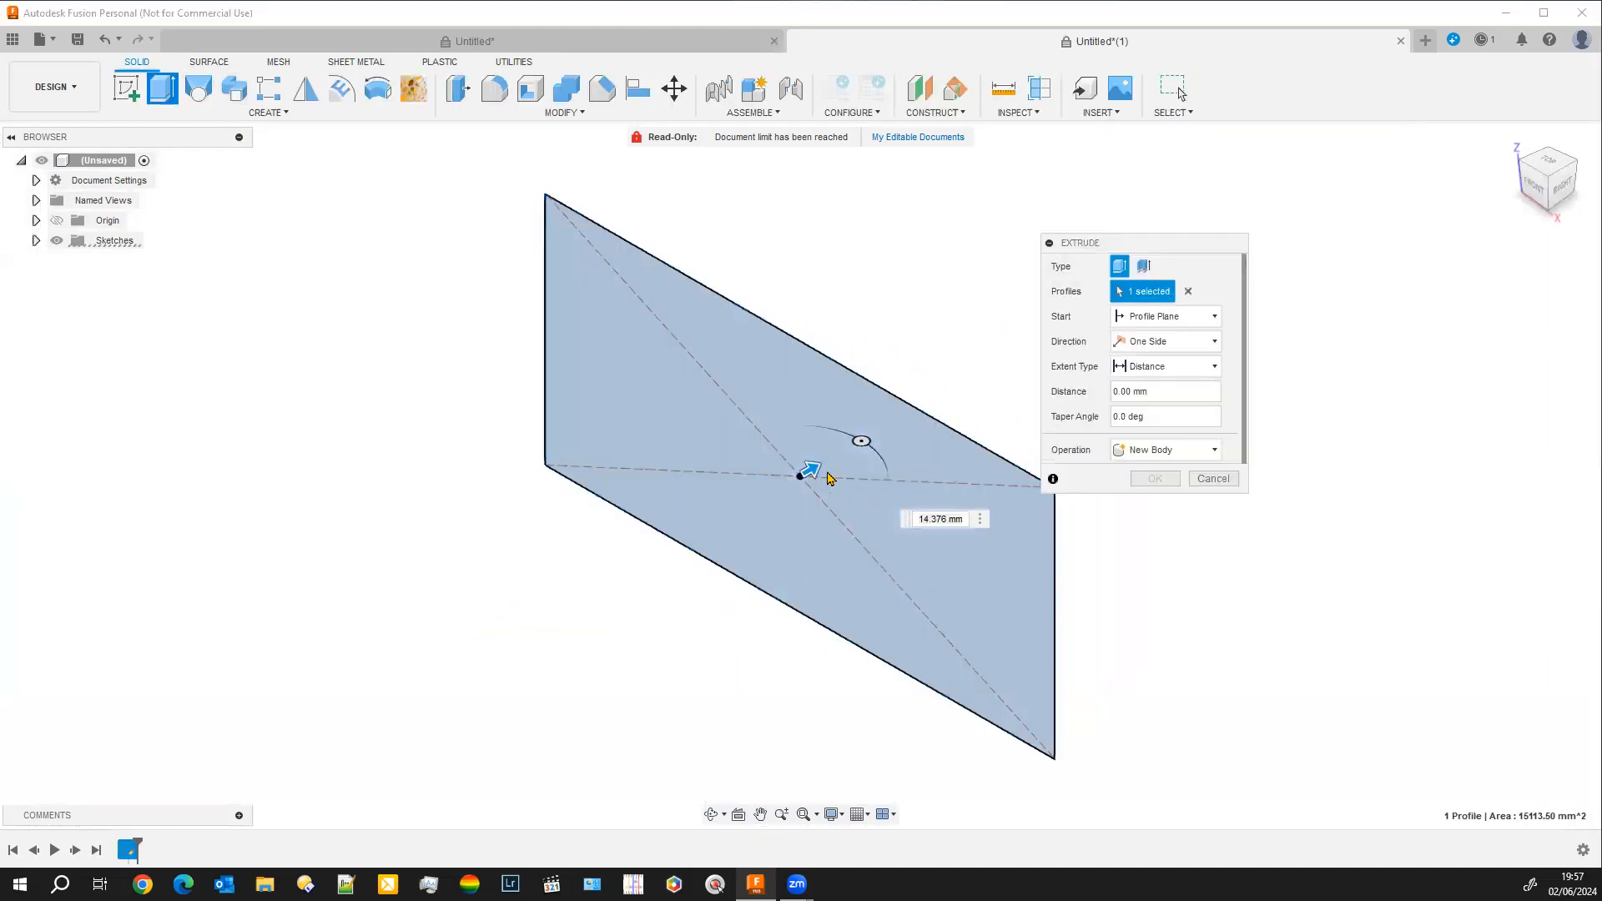
left_click_drag(814, 464, 937, 397)
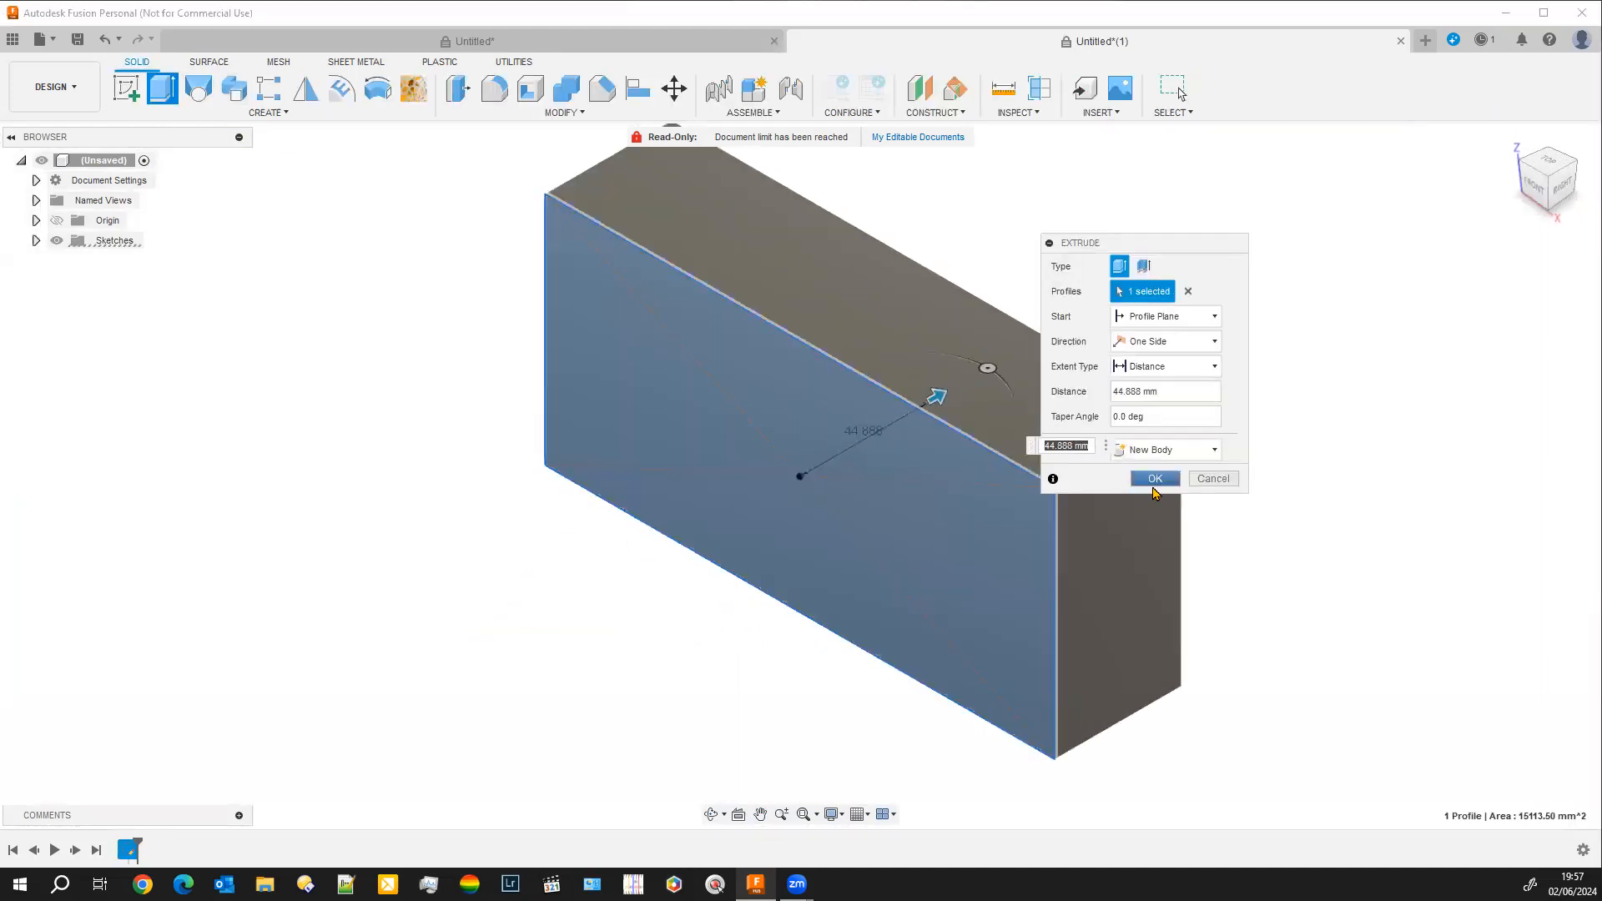
left_click(1154, 480)
Start a sketch on the block's front face and draw a text frame covering most of that face.
middle_click_drag(350, 745, 421, 717, "shift")
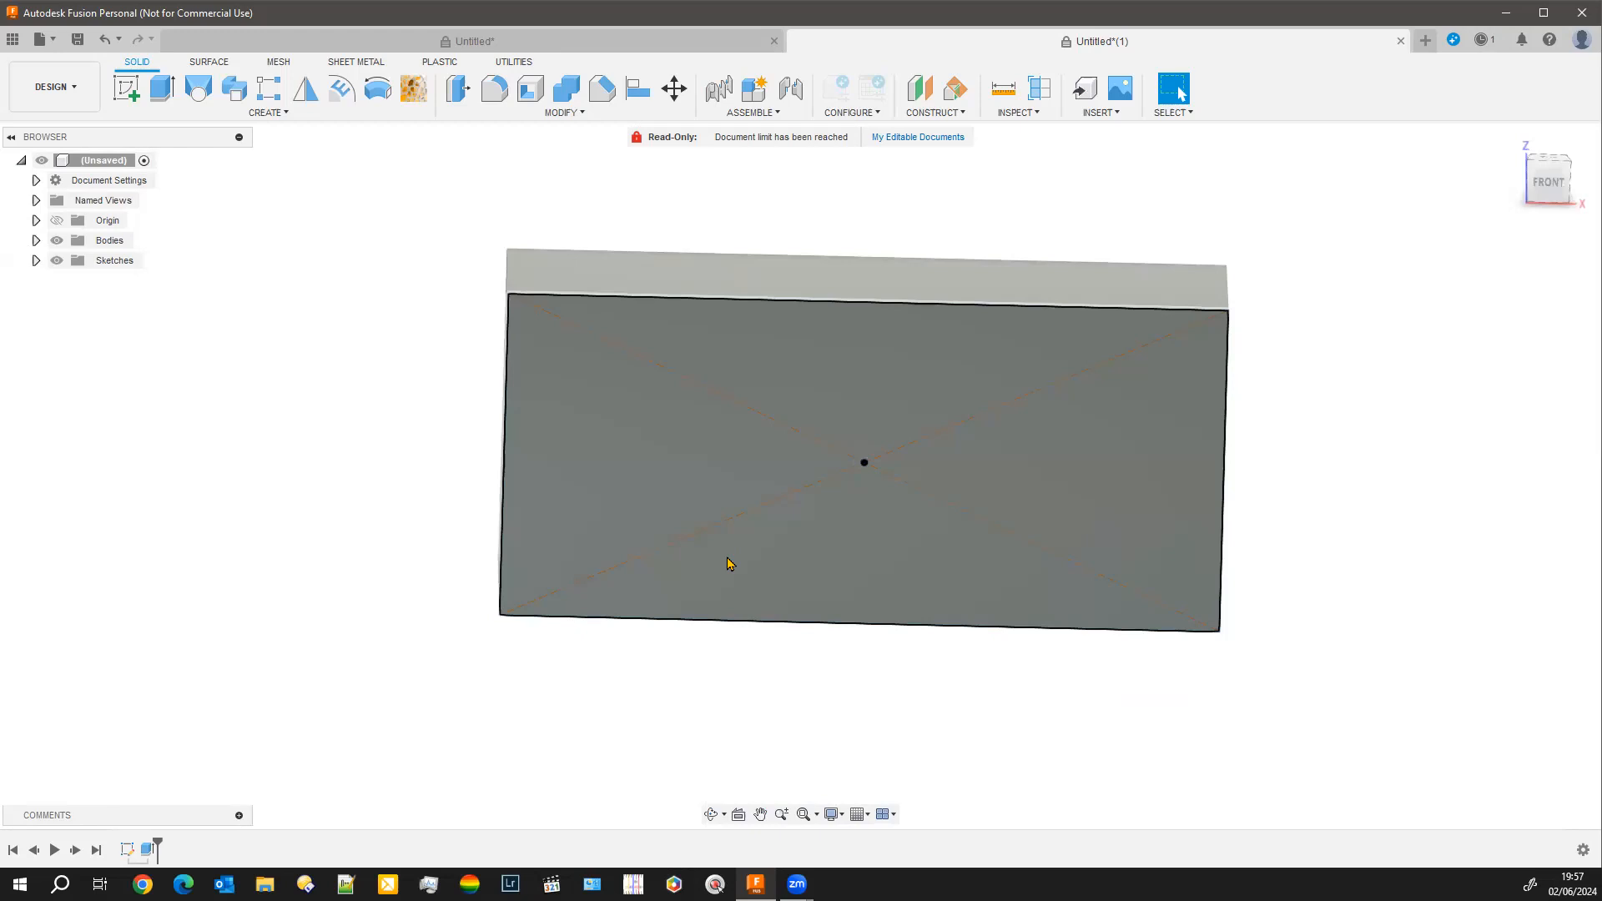
left_click(126, 88)
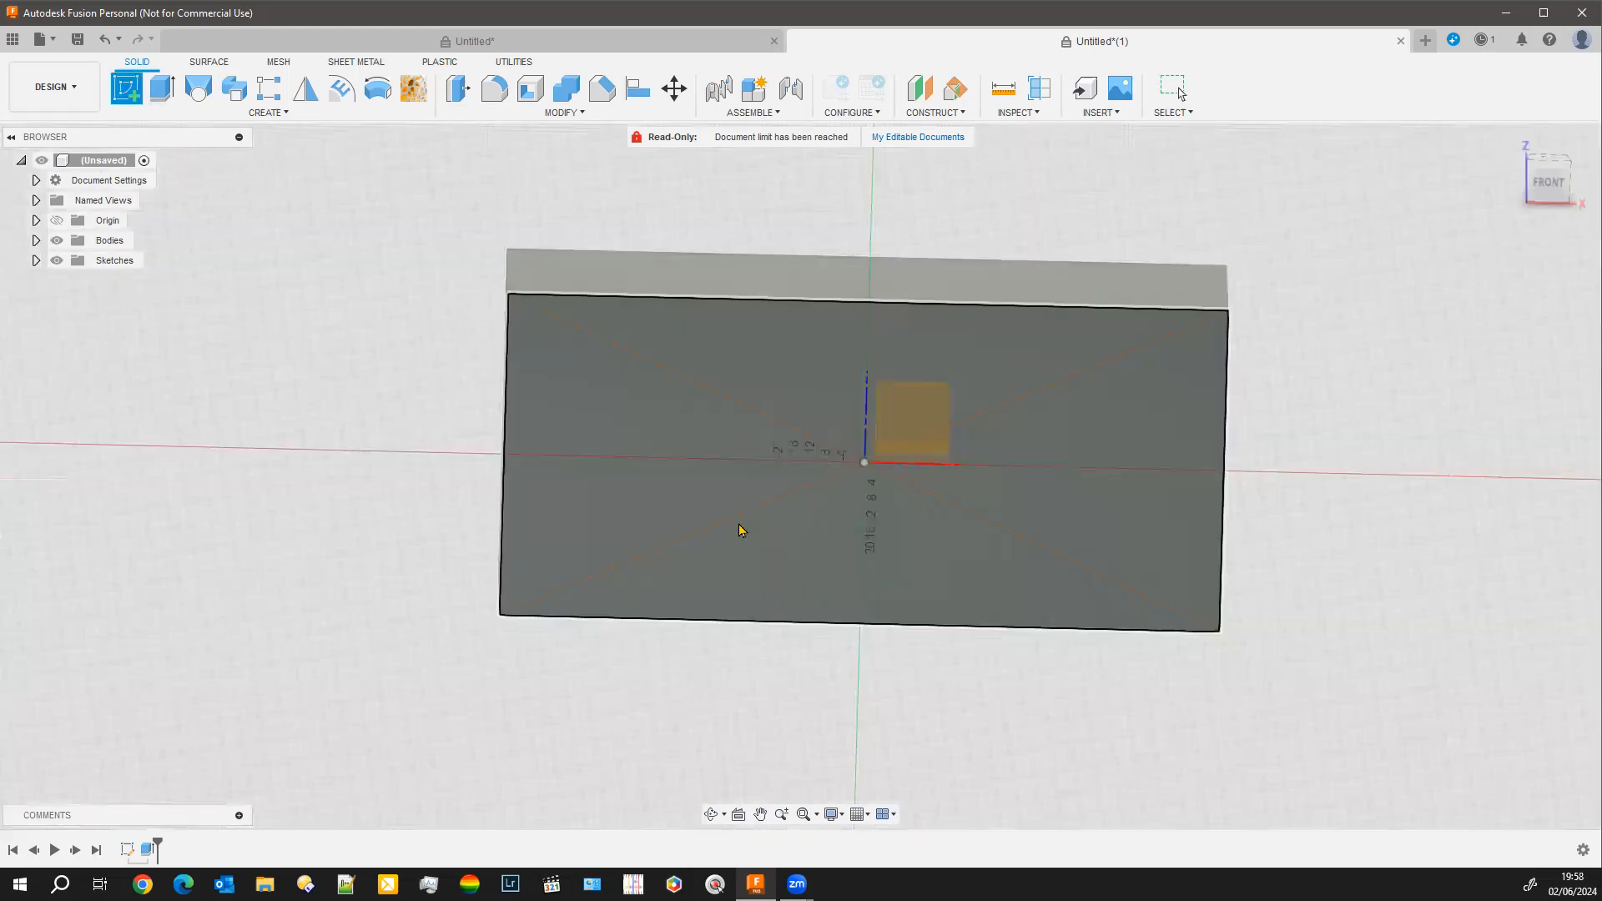
left_click(742, 529)
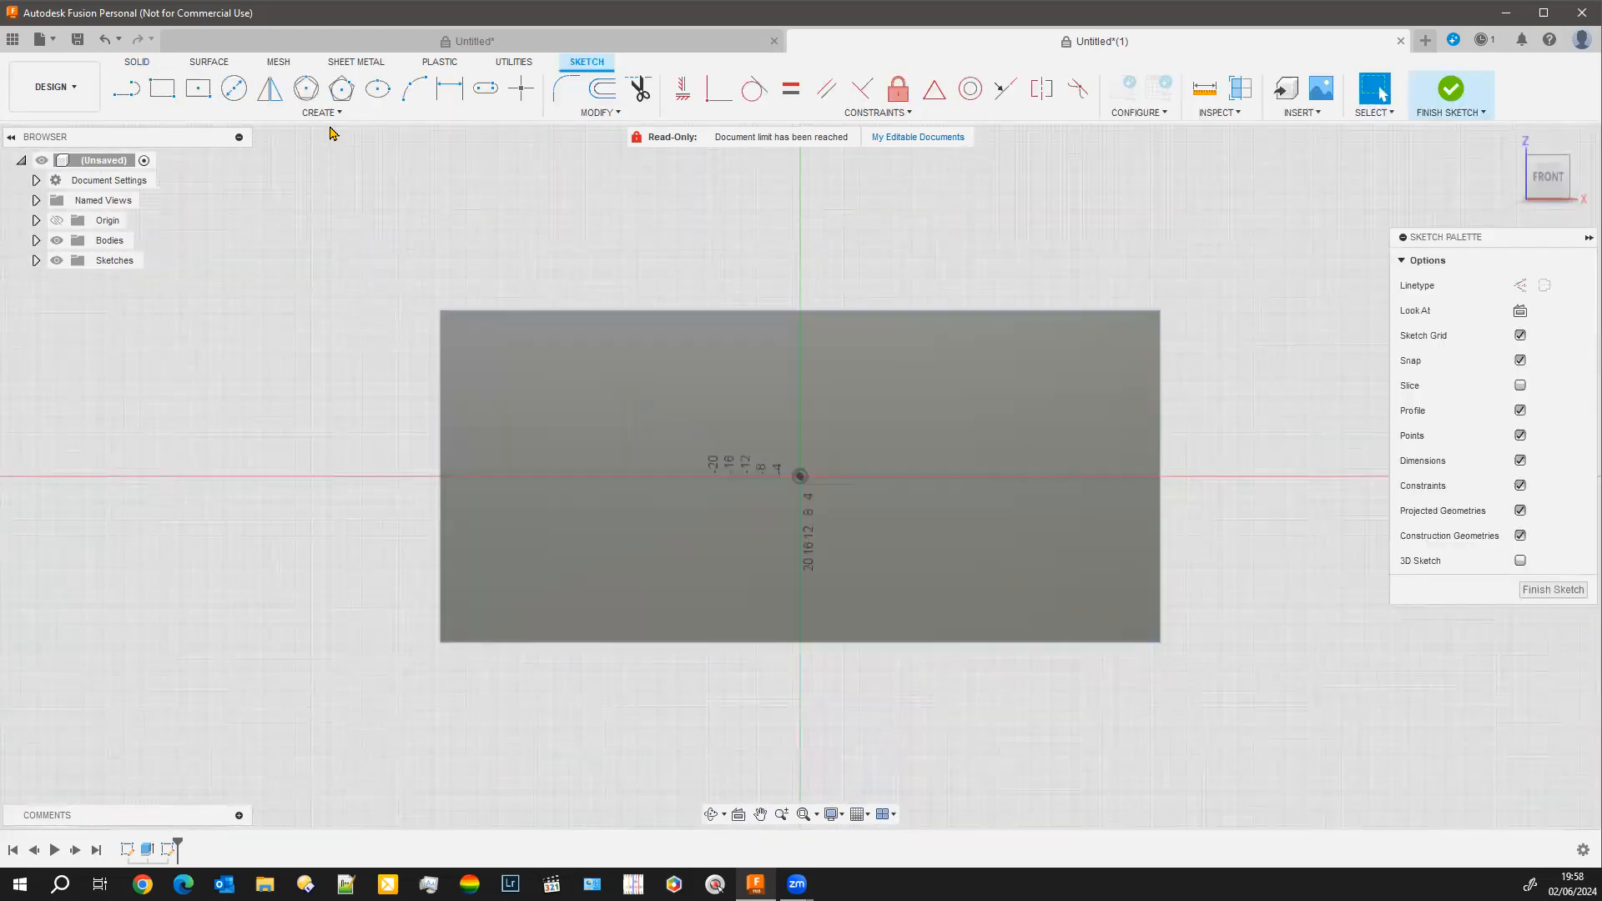
left_click(326, 116)
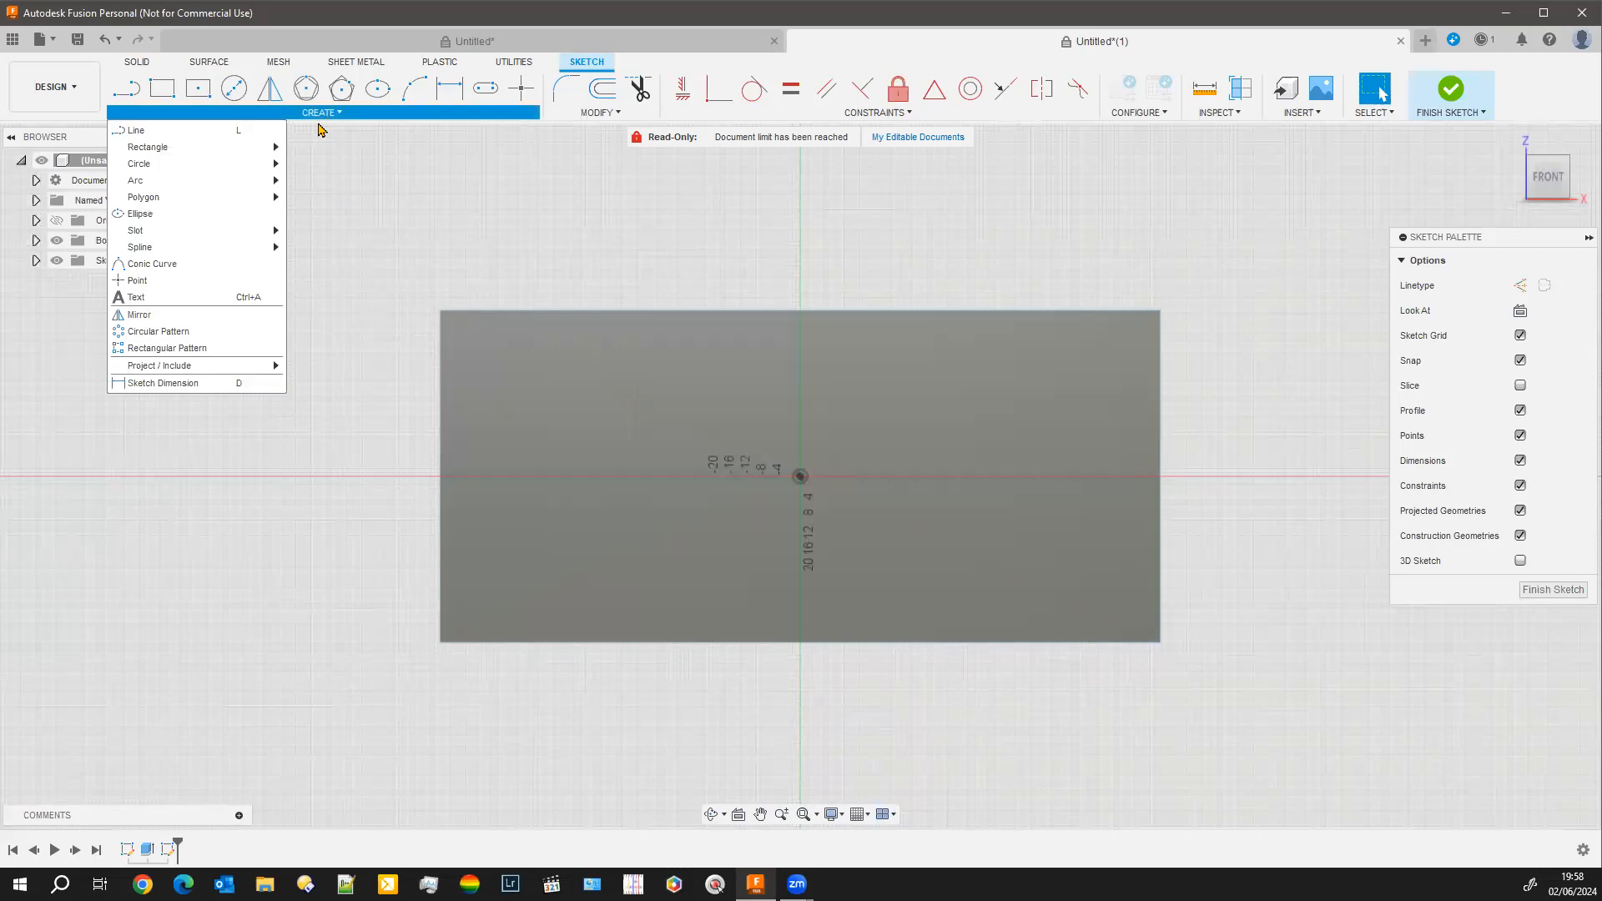
left_click(136, 298)
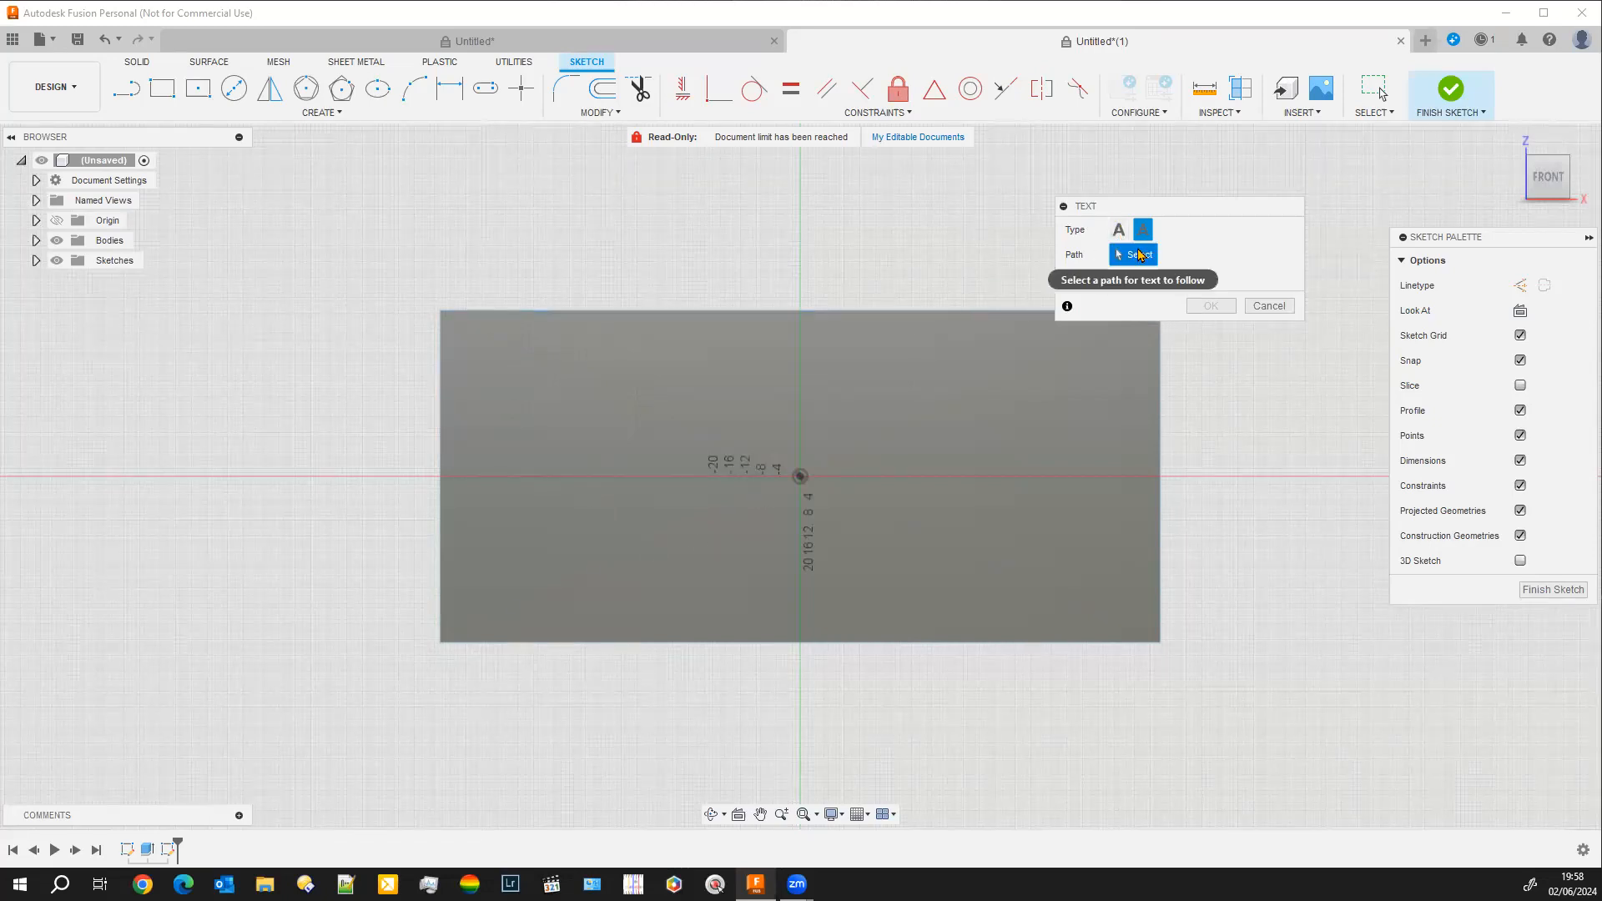
left_click(1120, 232)
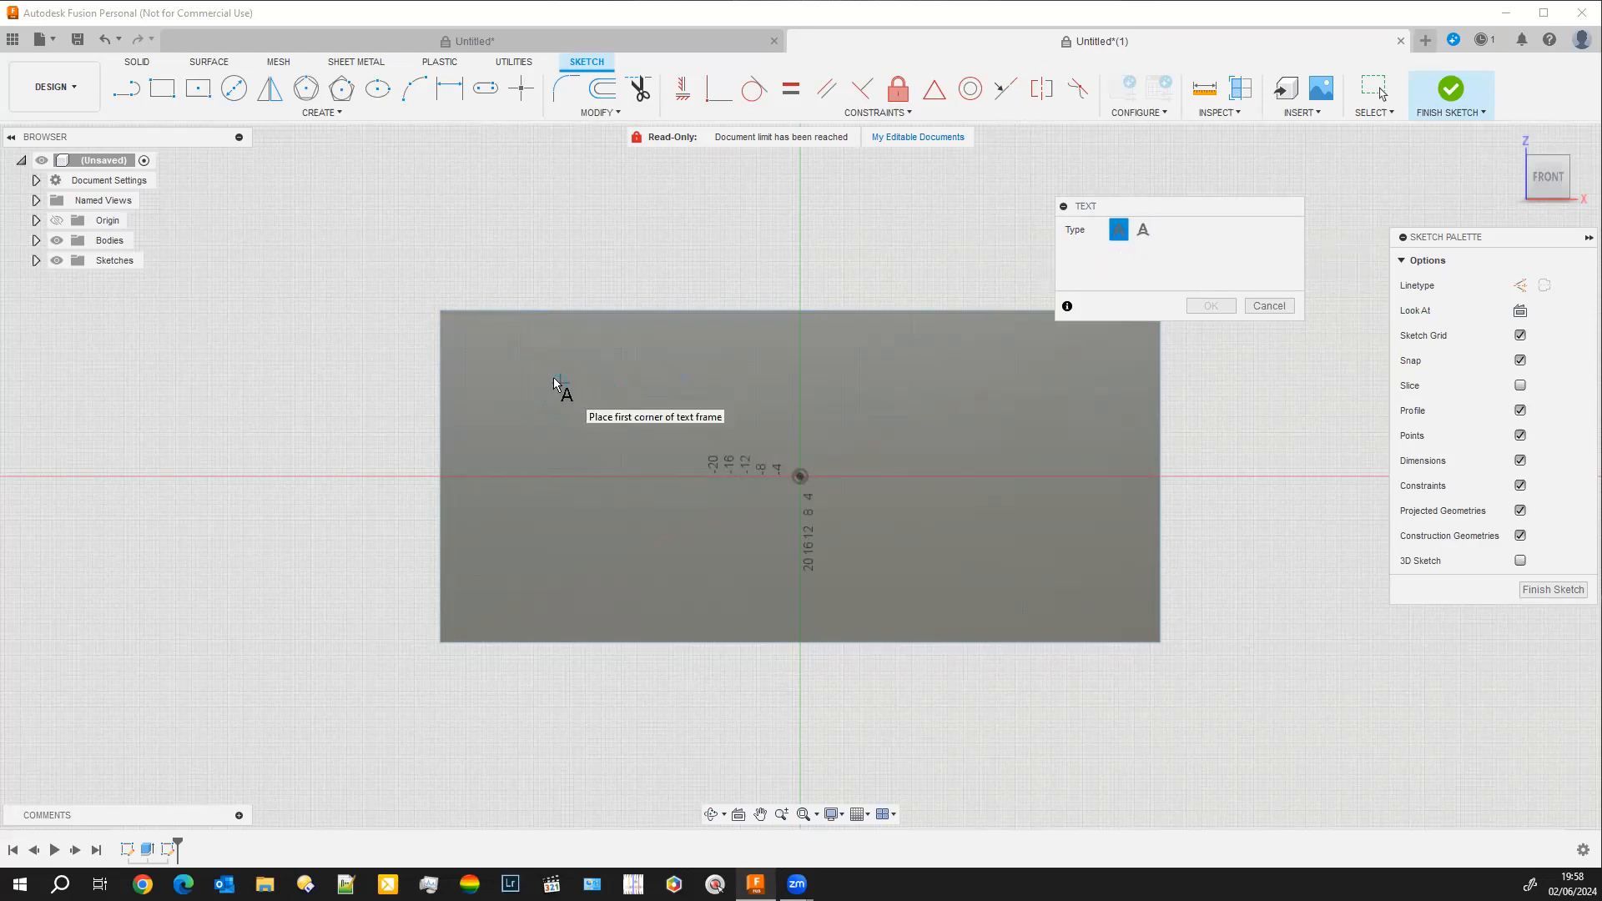
left_click(529, 369)
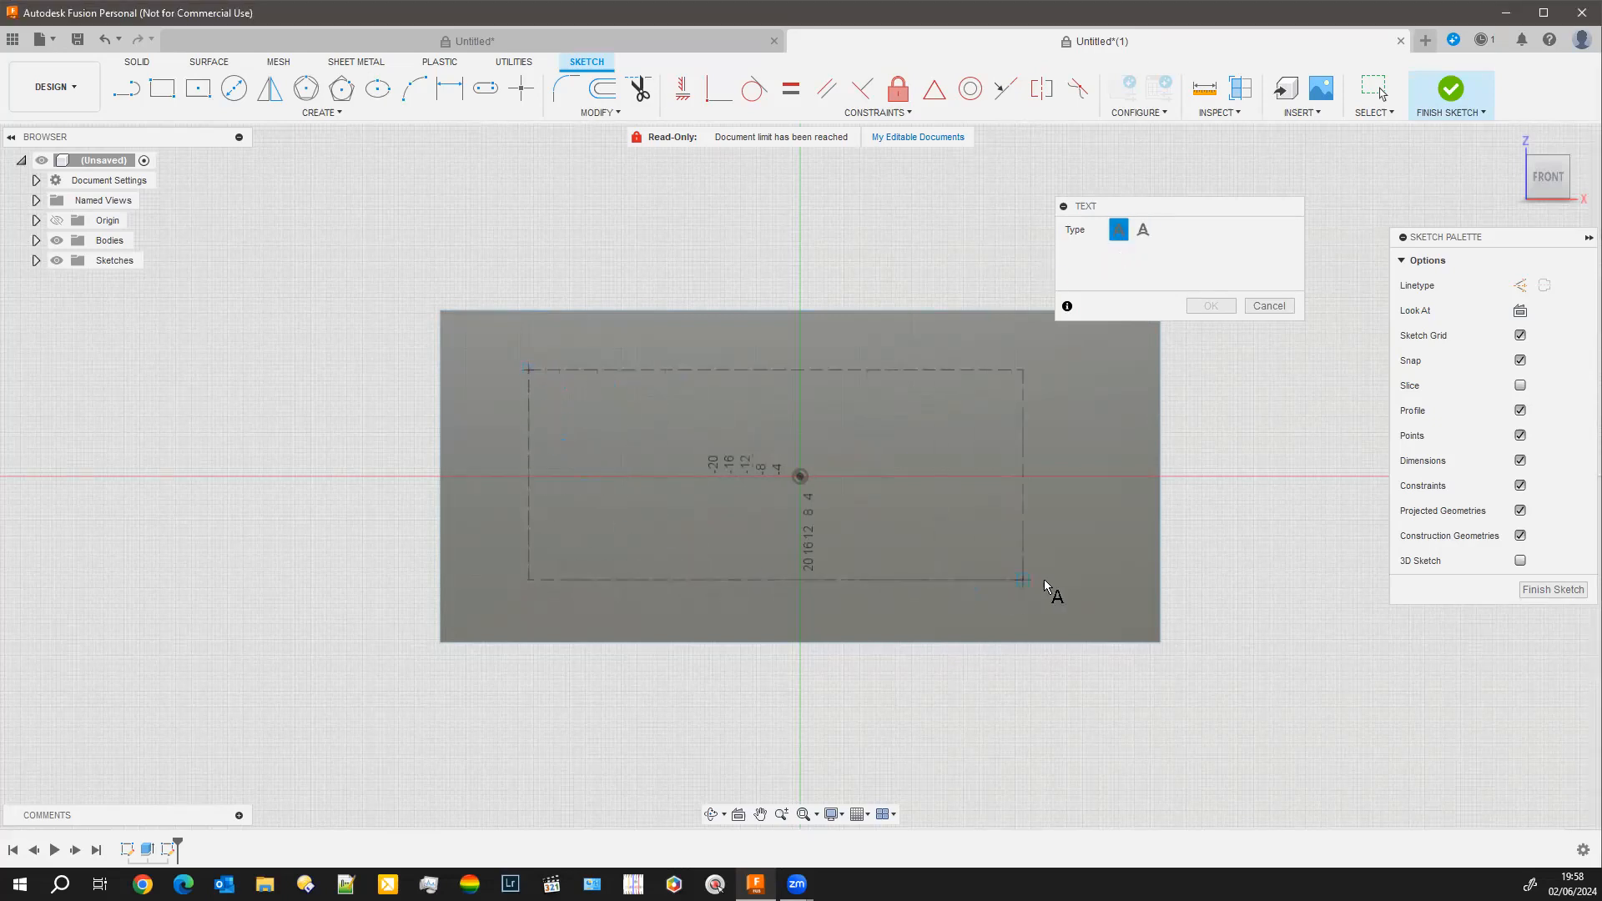
left_click(1090, 586)
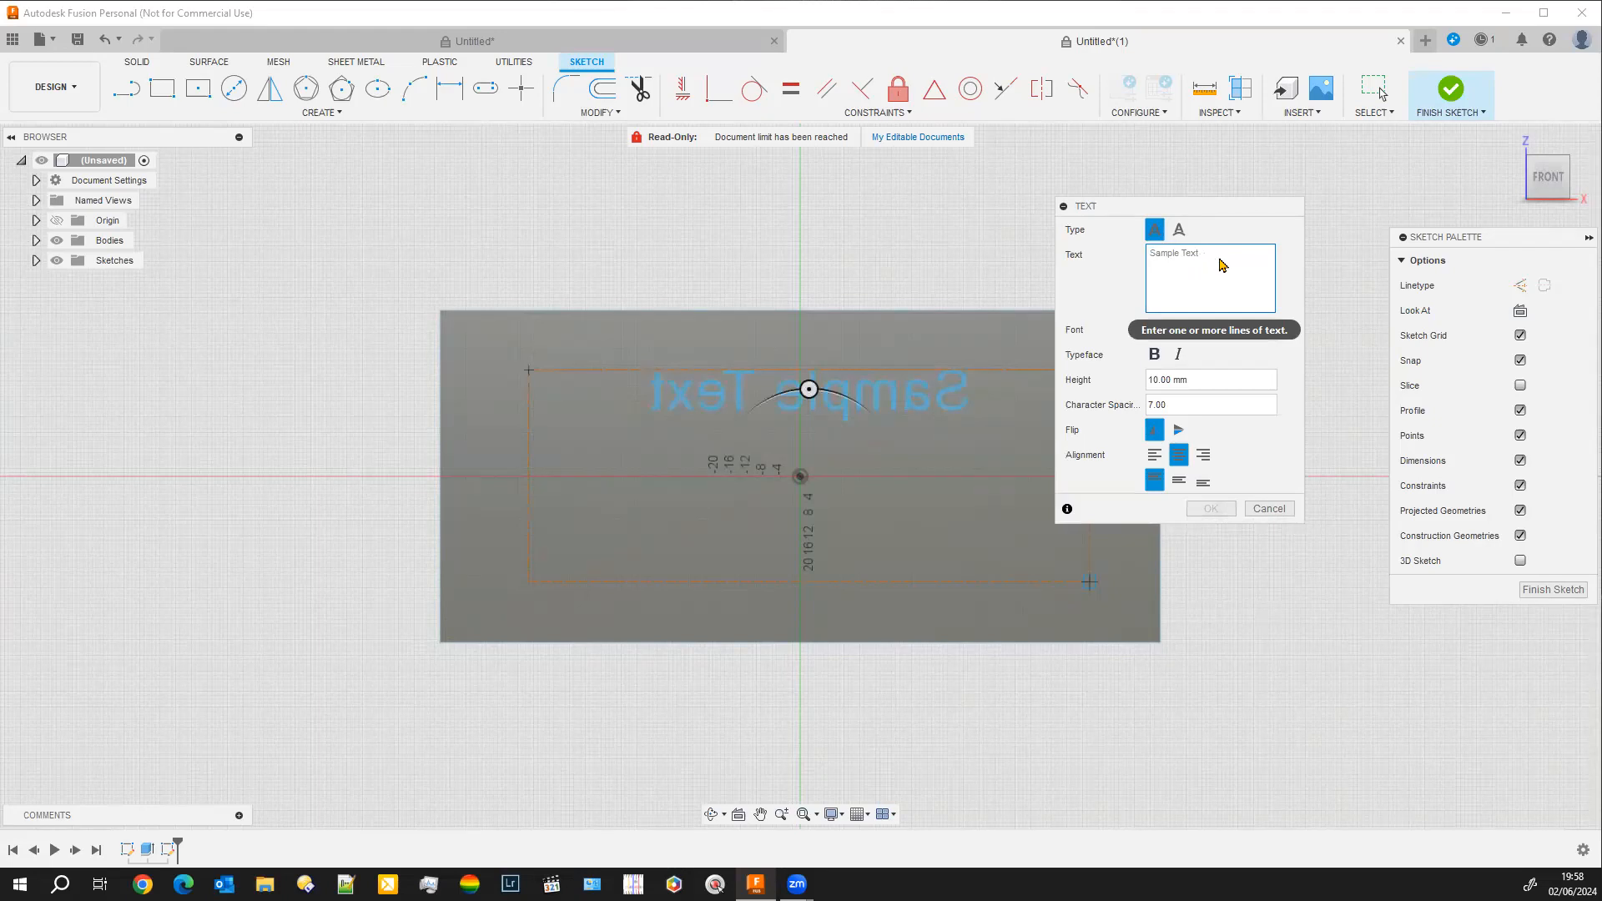
Set the framed text to "Fusion", unmirrored, vertically centered and 30 mm high, and finish the sketch.
type("Fusion")
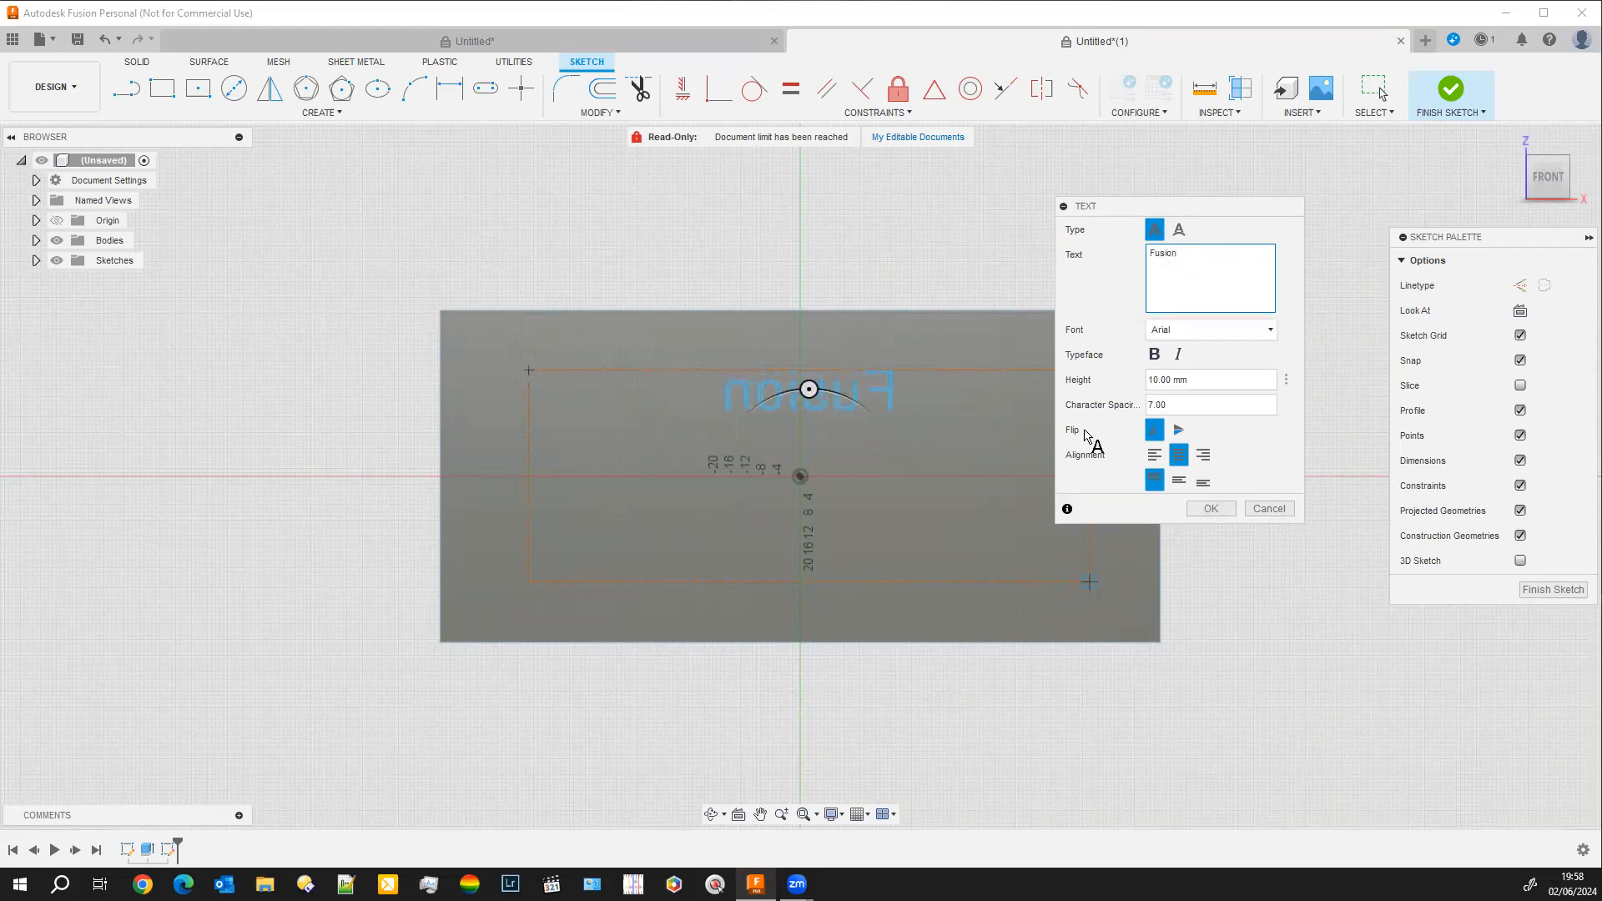
left_click(1154, 431)
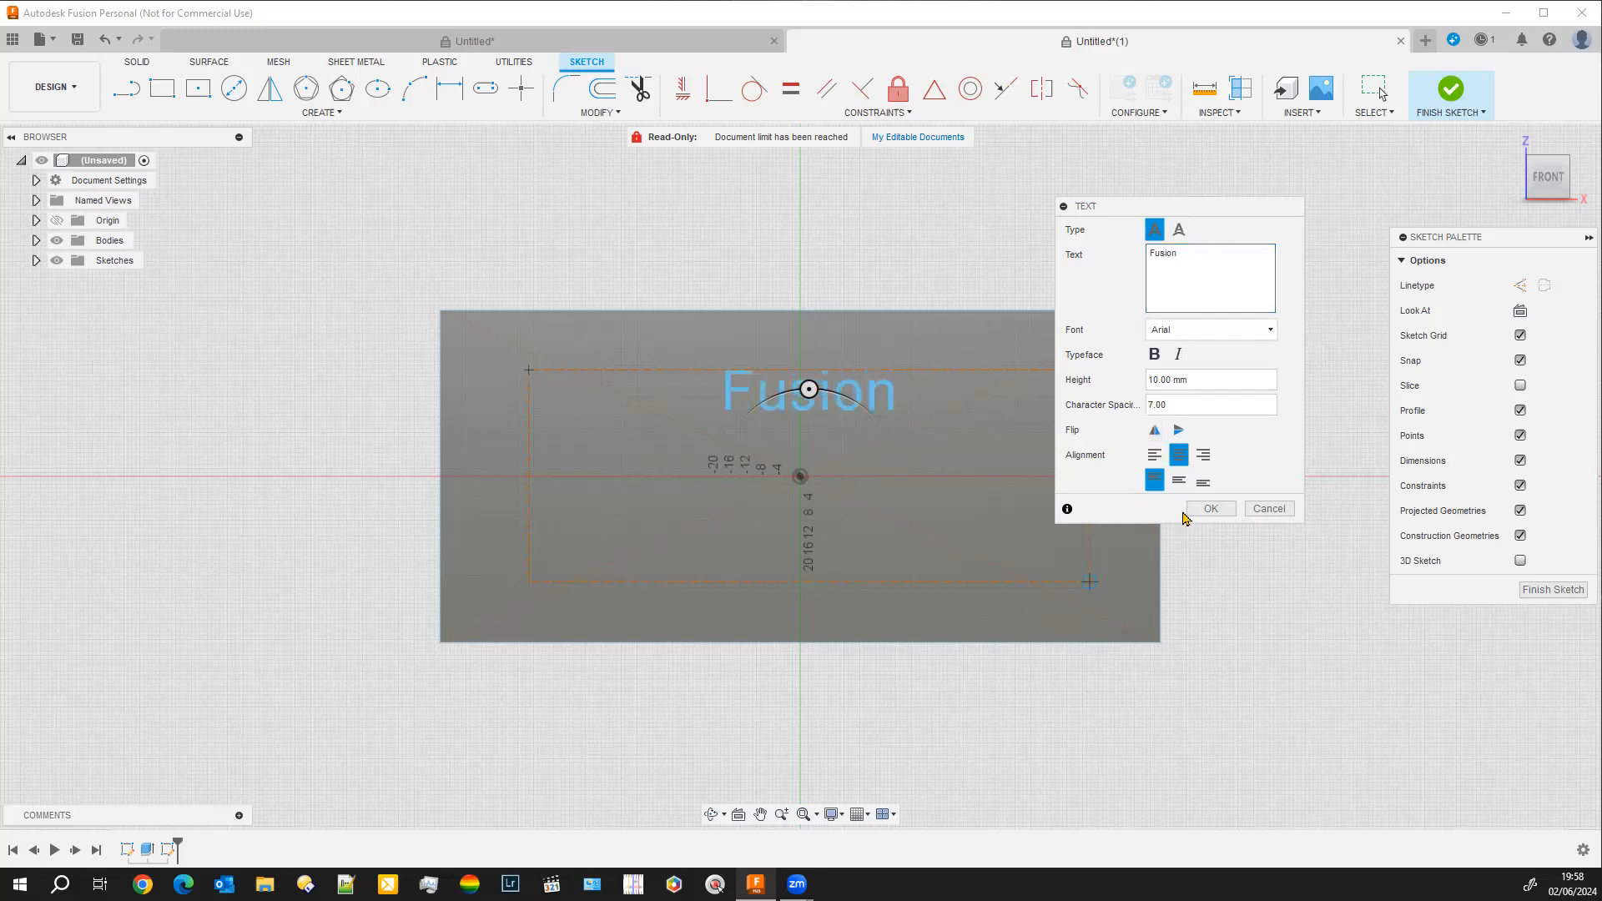
left_click(1179, 481)
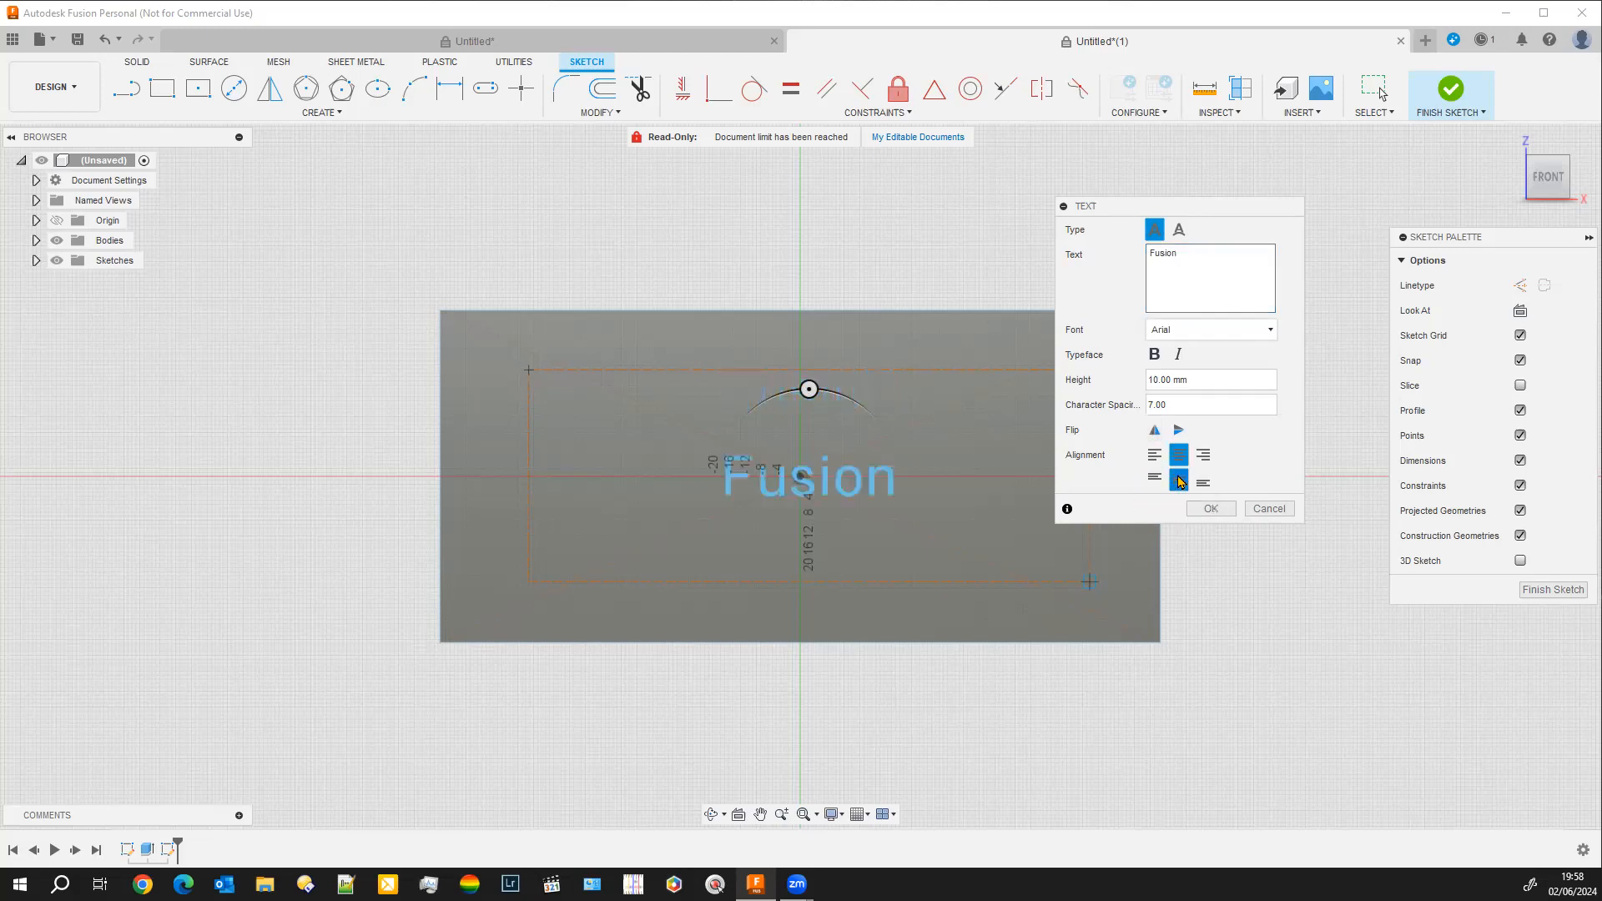
left_click(1202, 378)
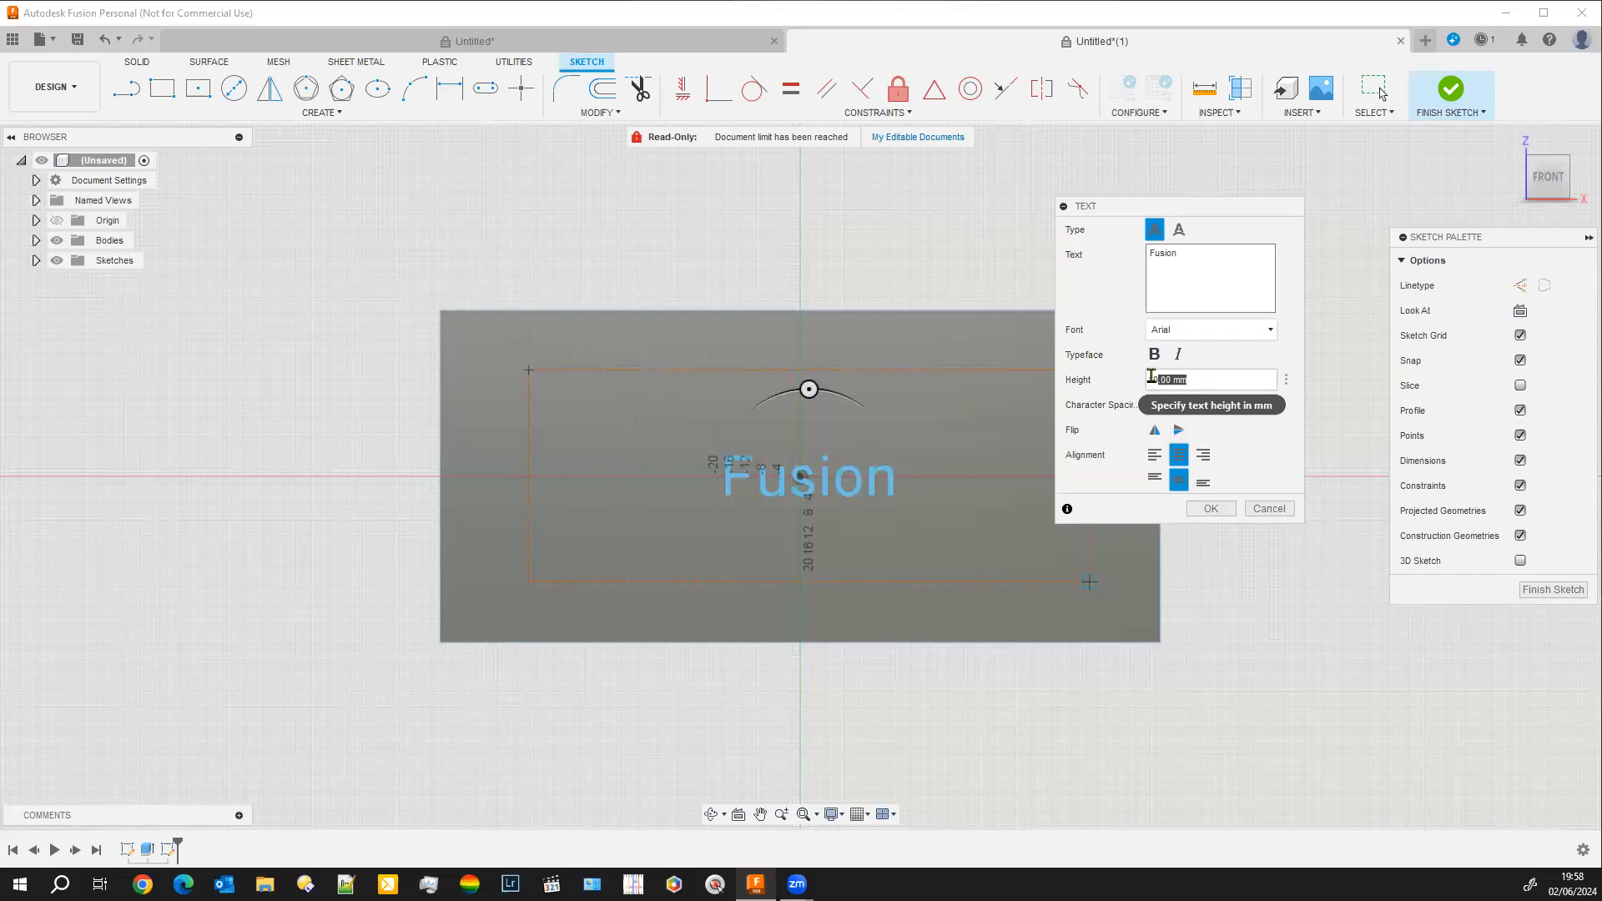
type("30")
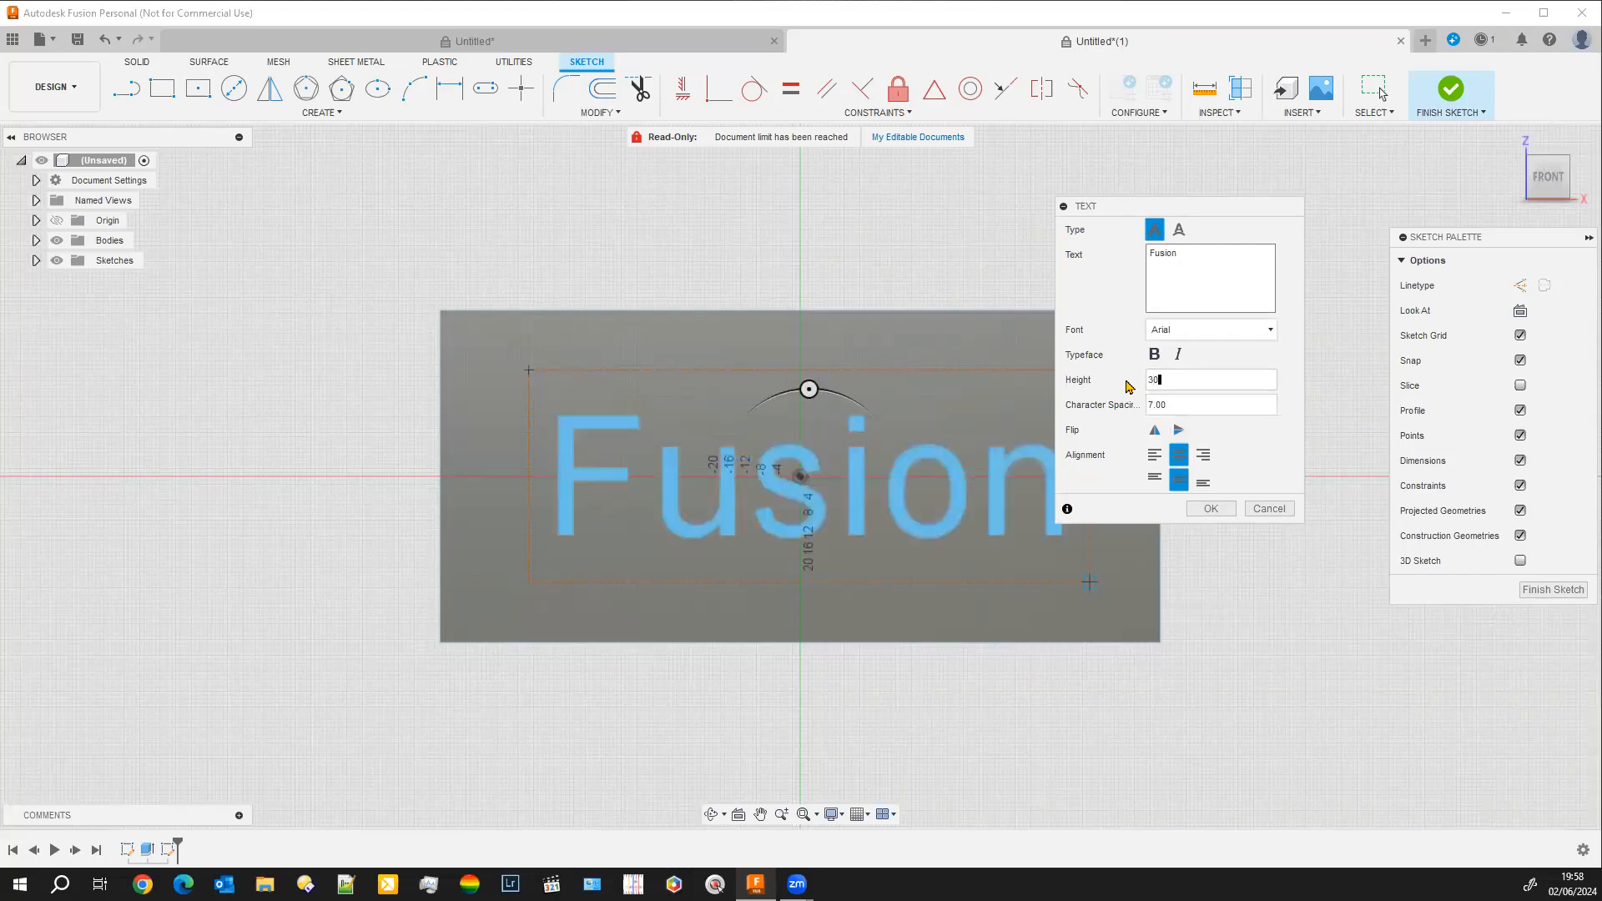
left_click(1211, 510)
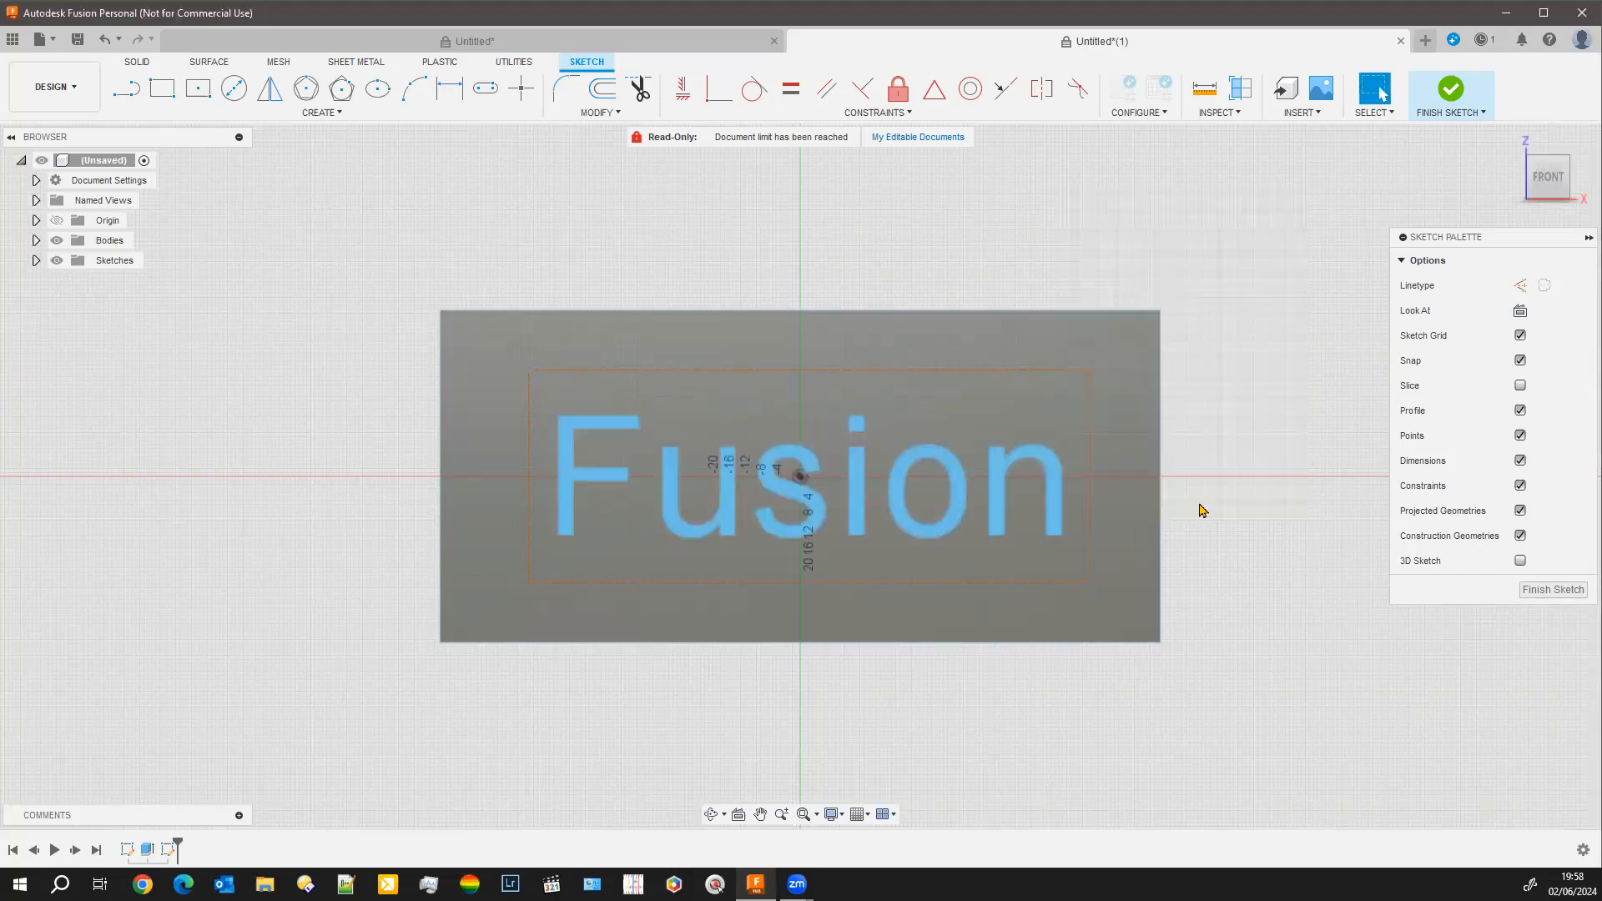
left_click(1552, 590)
mouse_move(1485, 654)
middle_mouse_down("shift")
mouse_move(368, 729)
mouse_move(419, 734)
middle_mouse_up("shift")
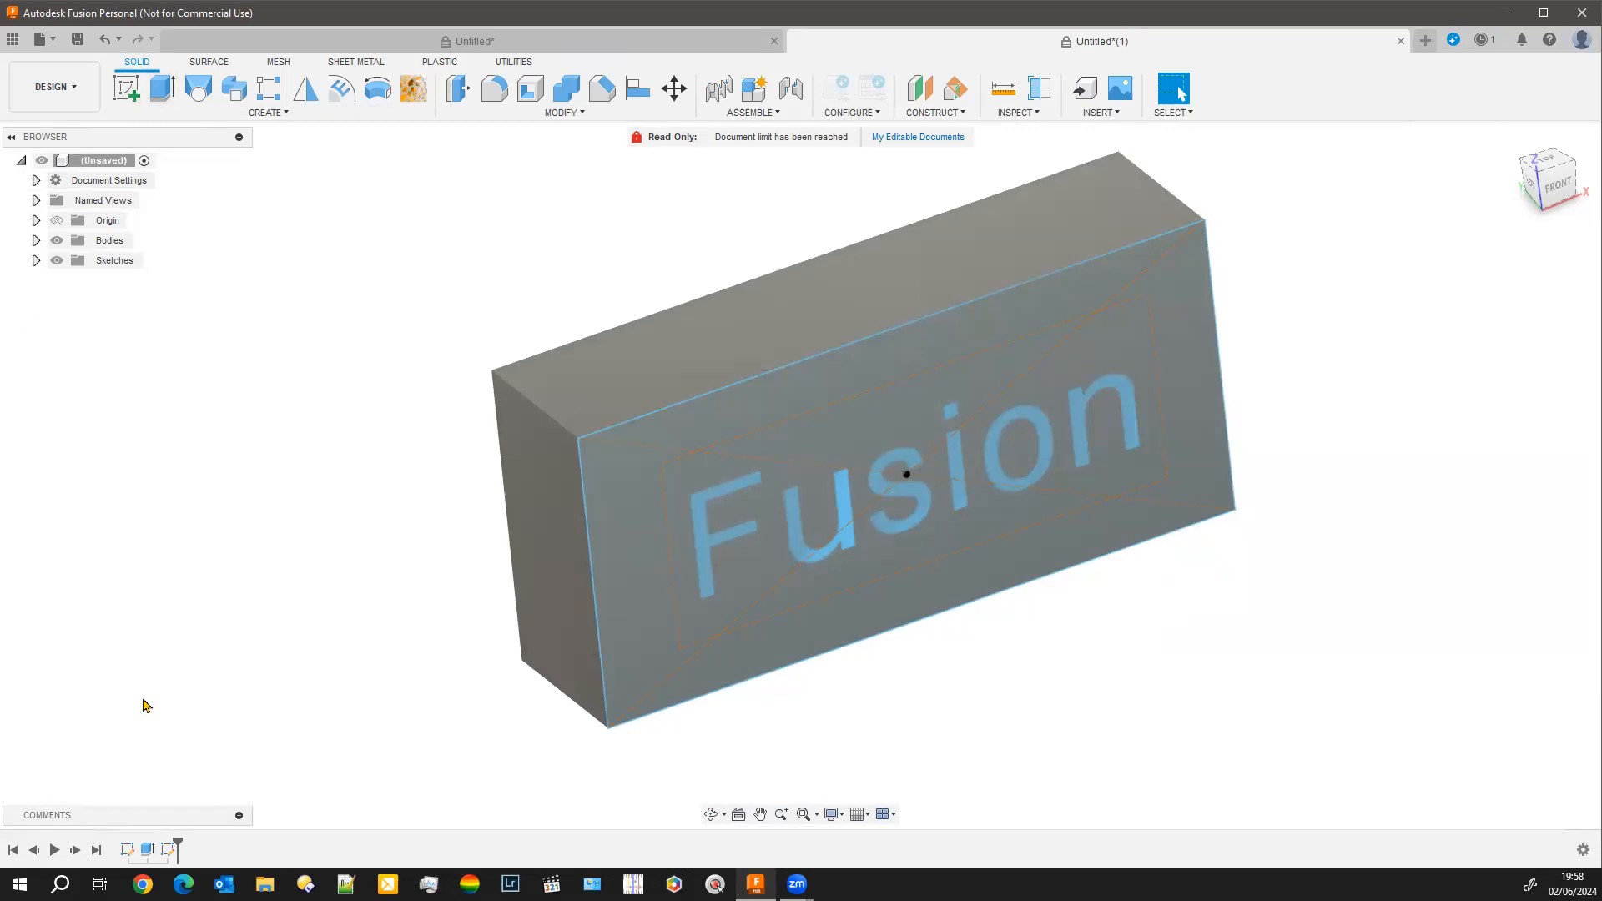
left_click(162, 87)
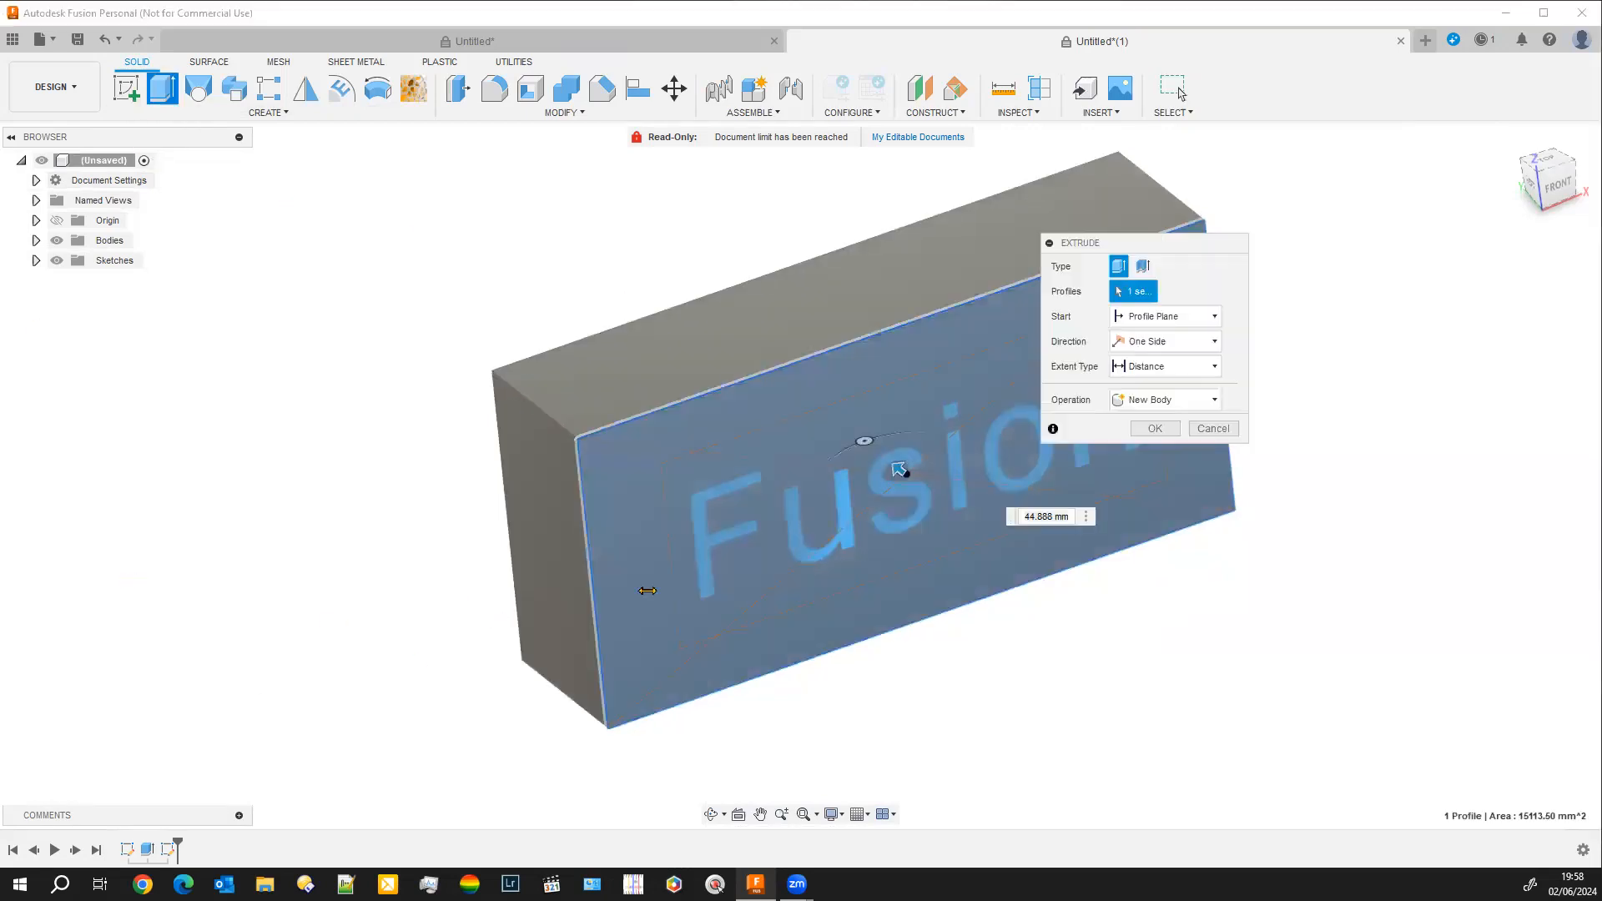
left_click(729, 538)
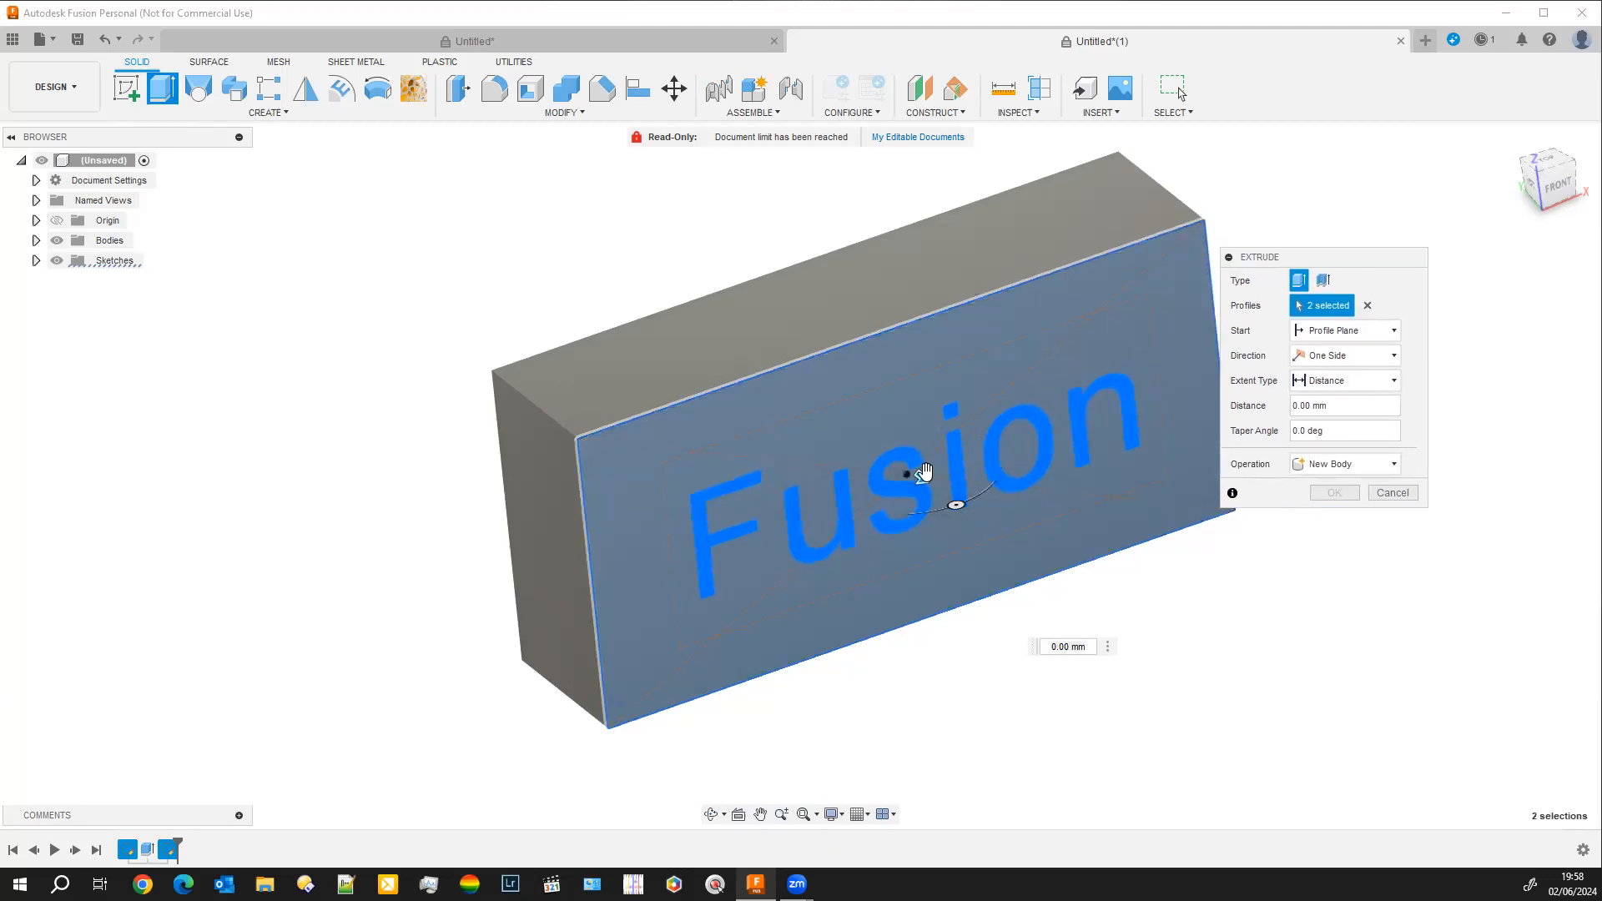
left_click_drag(923, 474, 903, 464)
left_click(1334, 518)
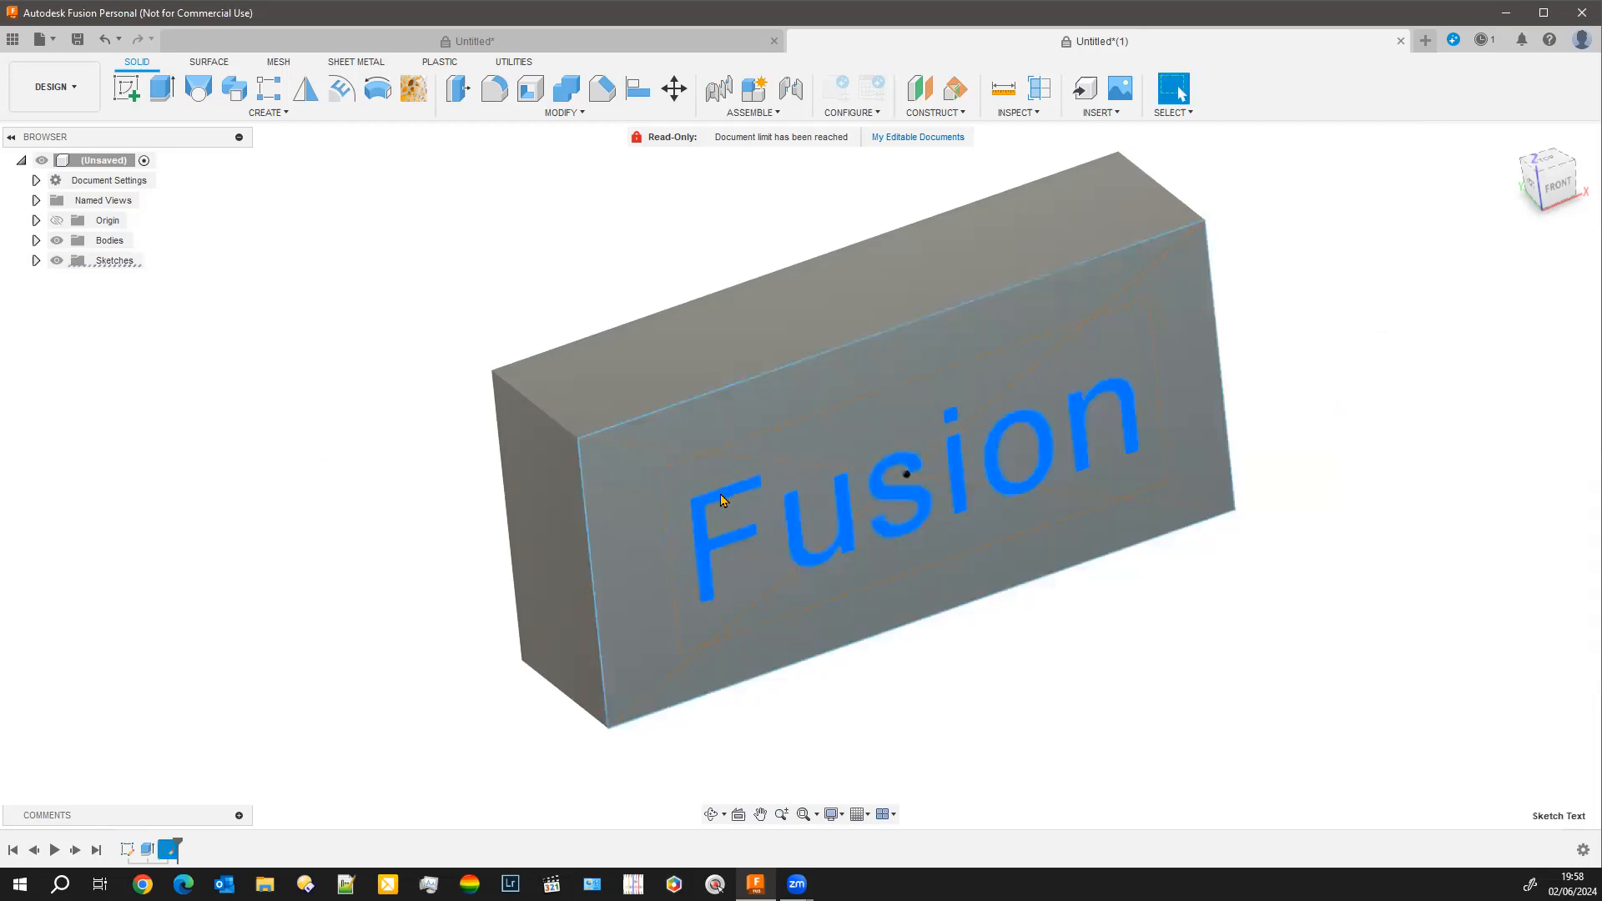
Extrude only the "Fusion" text about 14.6 mm outward from the front face, joined to the block, and hide the sketches.
left_click(164, 90)
left_click_drag(921, 477, 953, 504)
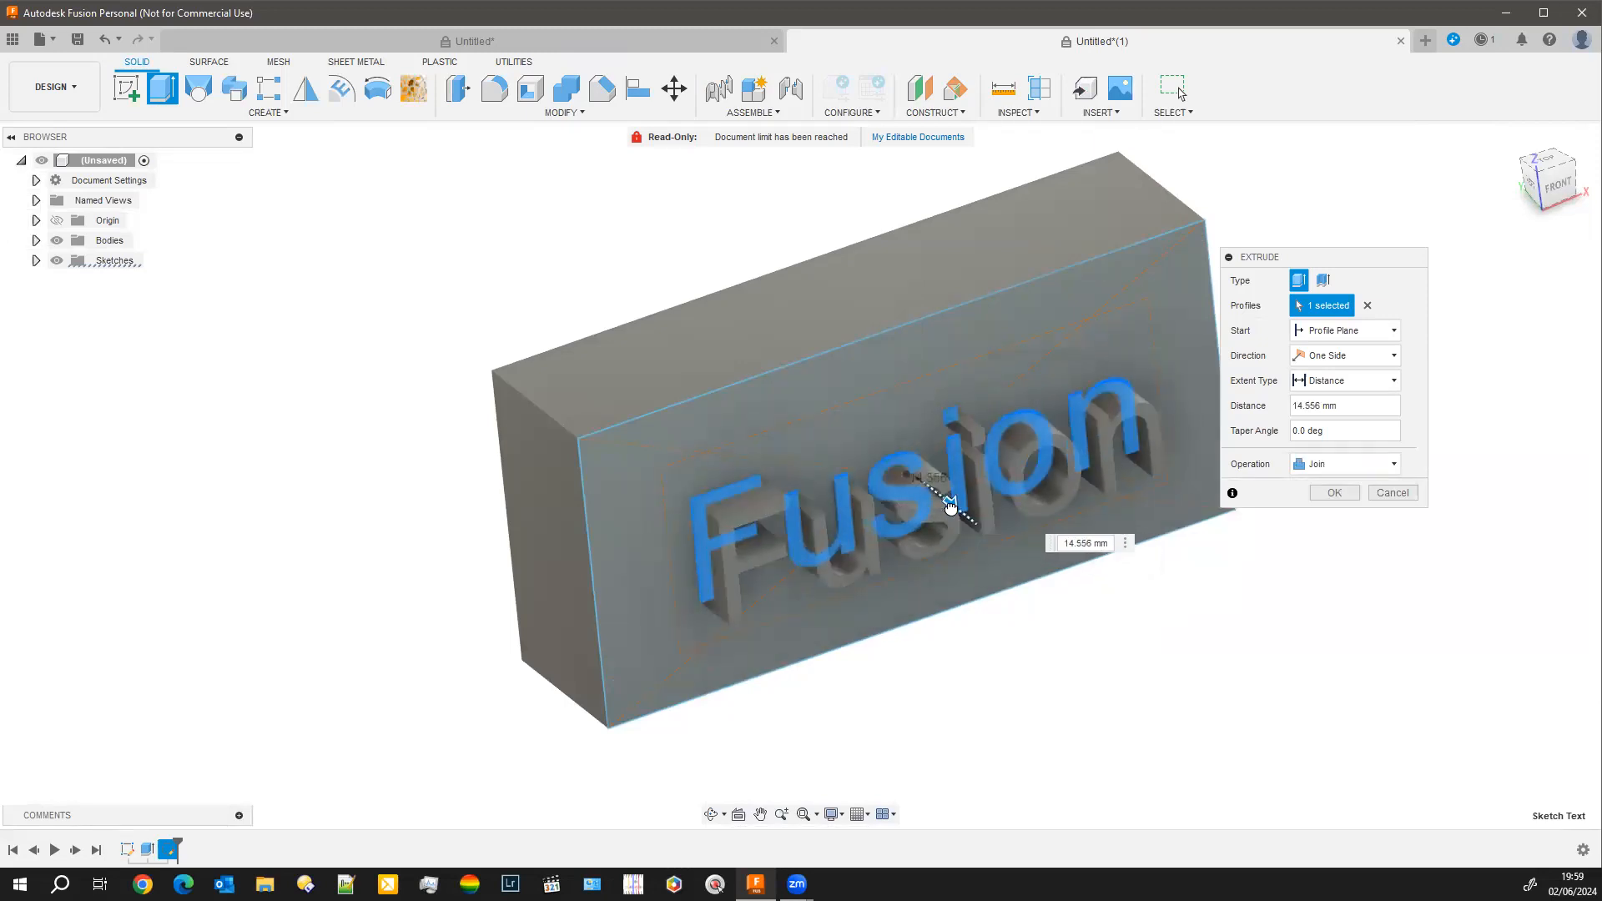
left_click(1333, 496)
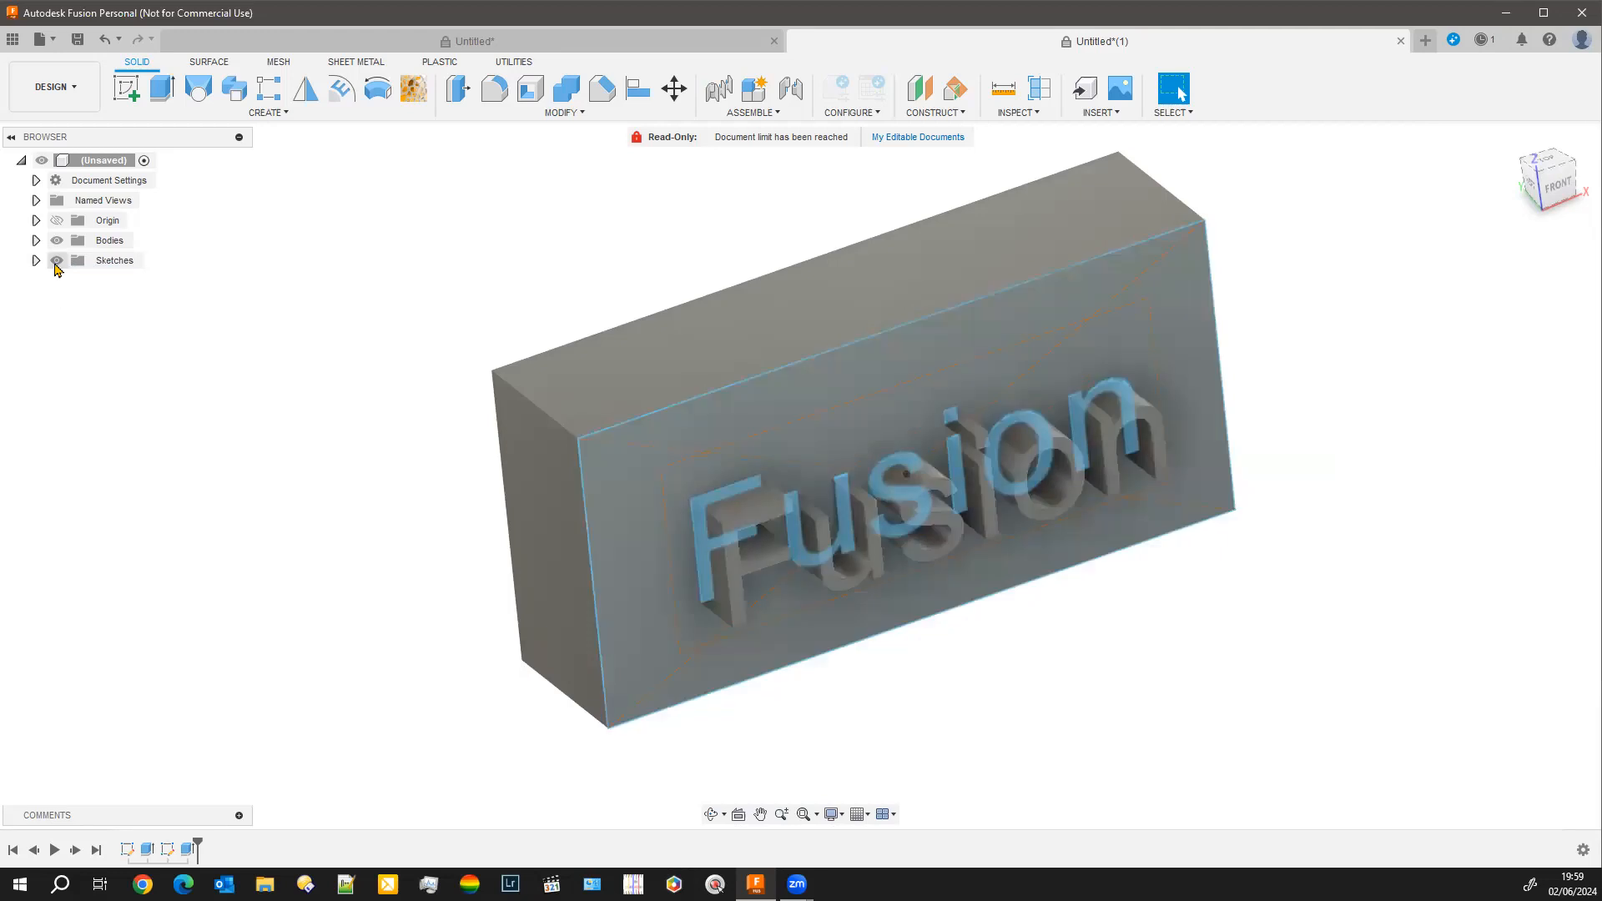
left_click(57, 260)
mouse_move(271, 509)
middle_mouse_down("shift")
mouse_move(297, 551)
mouse_move(160, 523)
mouse_move(203, 544)
middle_mouse_up("shift")
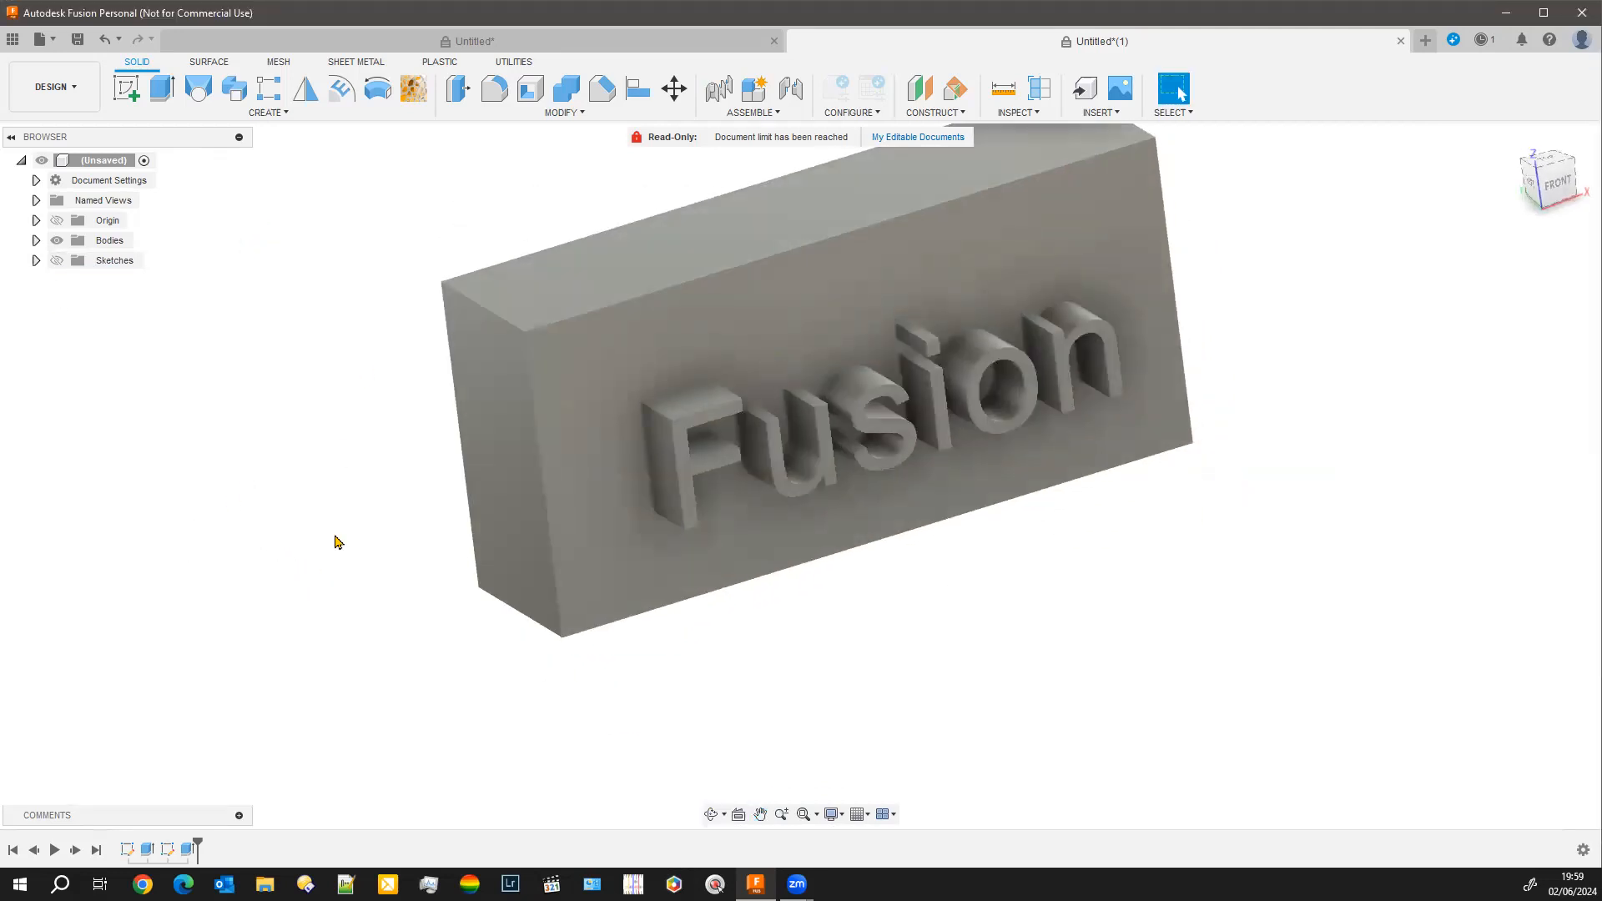